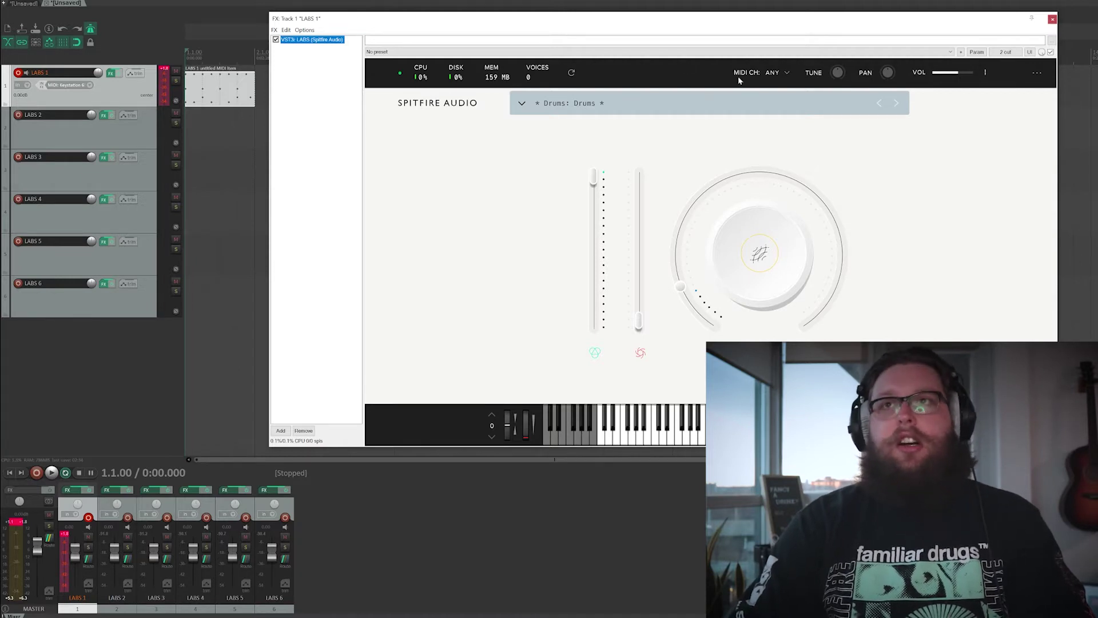
# Step: Examine the LABS plugin's MIDI channel choices, tuning and volume controls, and its voice and buffer settings
pyautogui.click(786, 75)
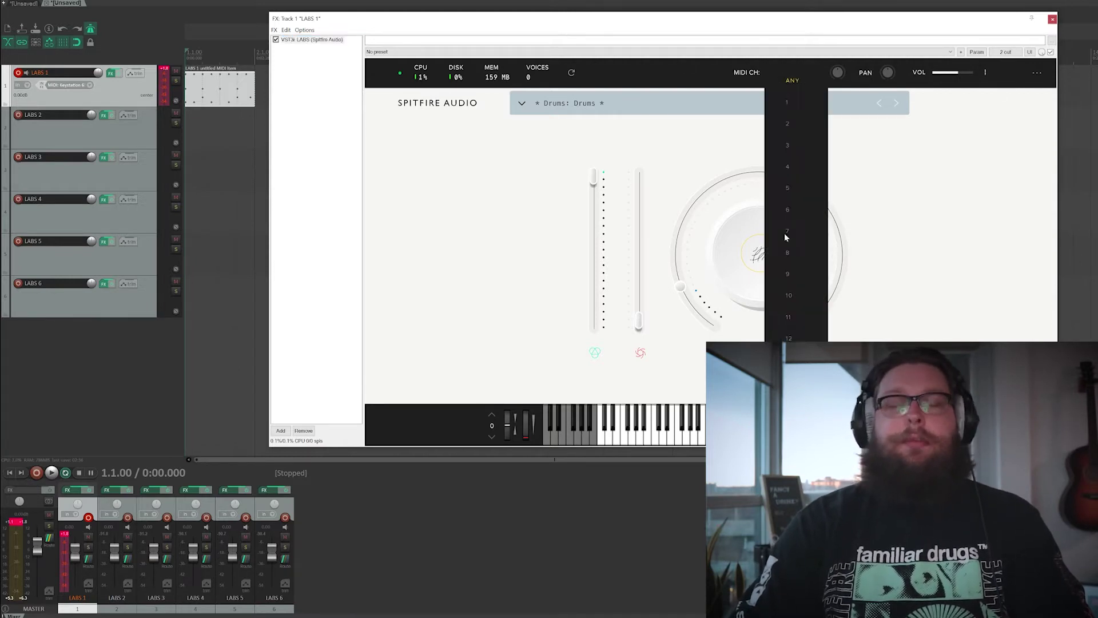
pyautogui.click(756, 75)
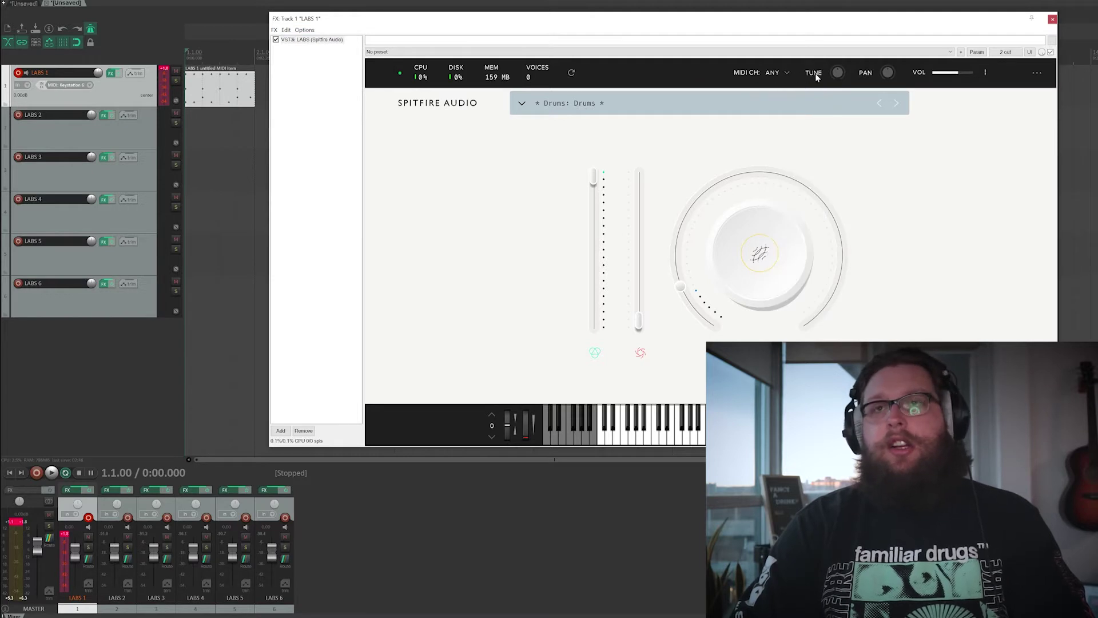
pyautogui.moveTo(839, 73)
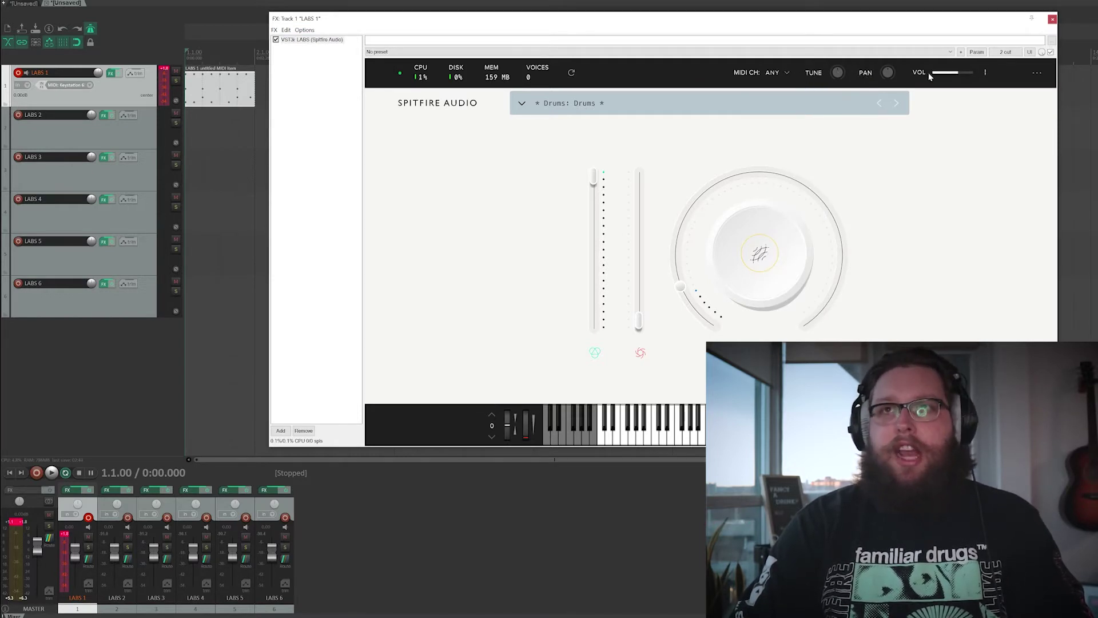
pyautogui.click(1037, 73)
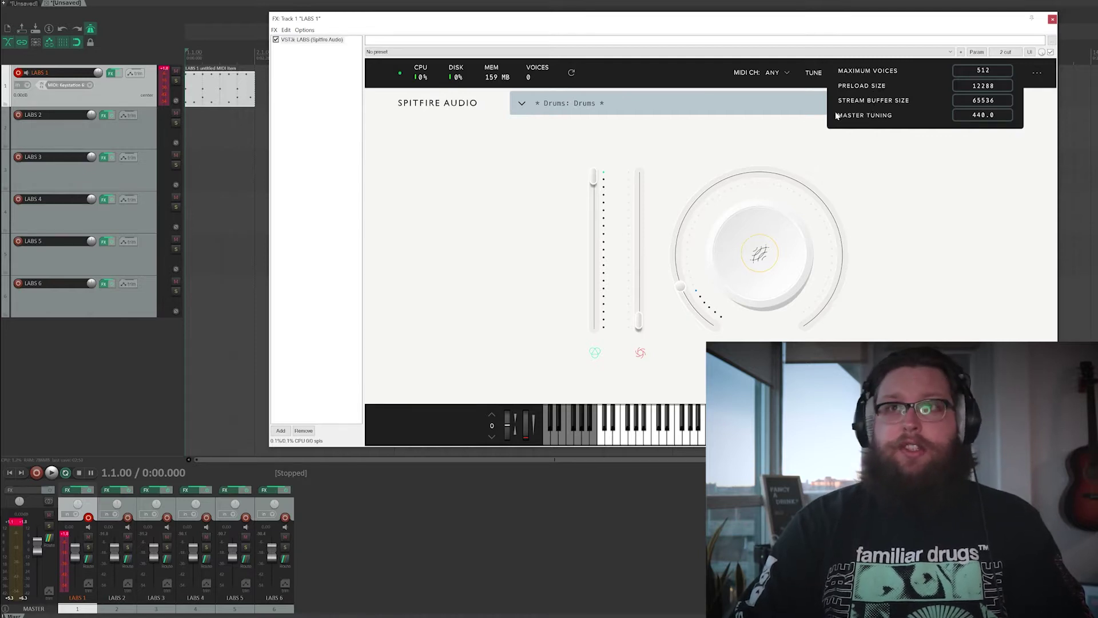
pyautogui.click(875, 142)
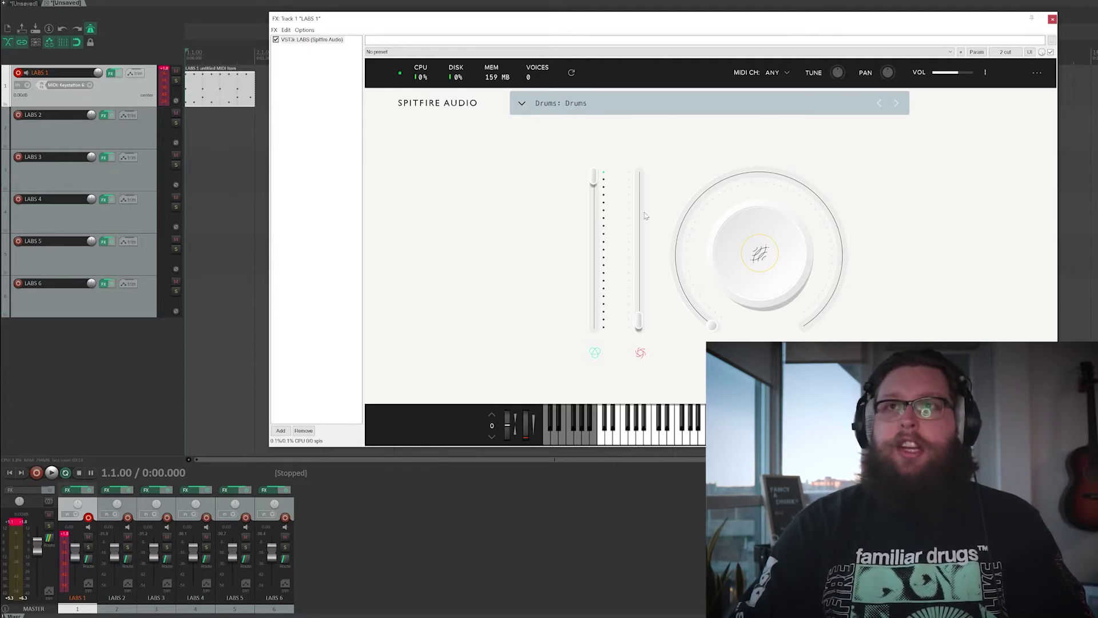
# Step: Step forward through the presets to Piano Pads: Glass 2 and browse the instrument categories in the preset browser
pyautogui.click(896, 104)
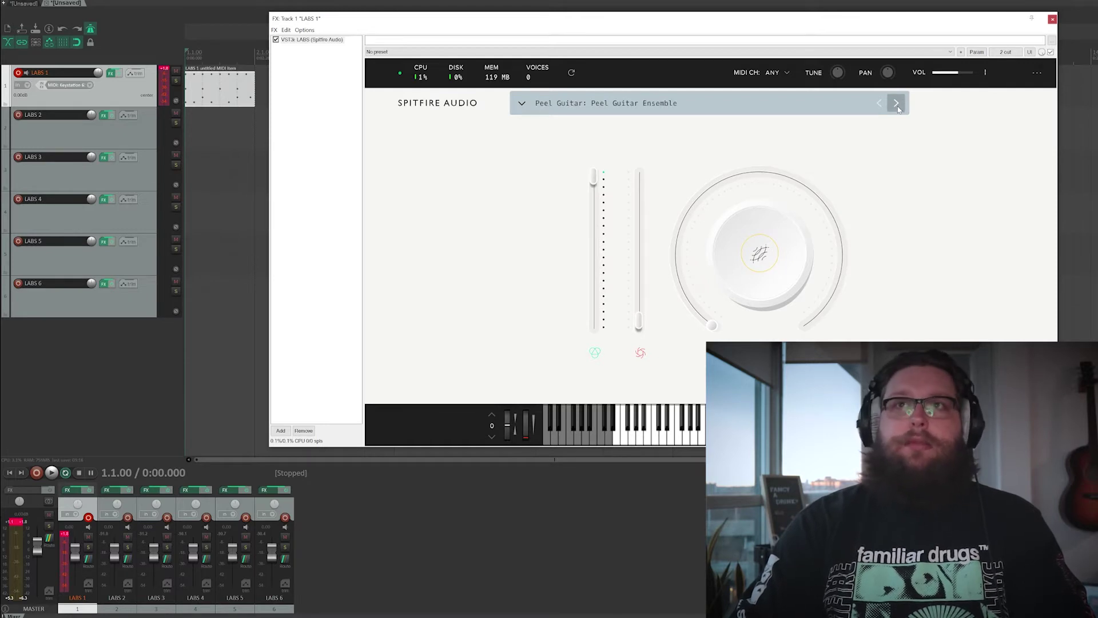
pyautogui.click(896, 103)
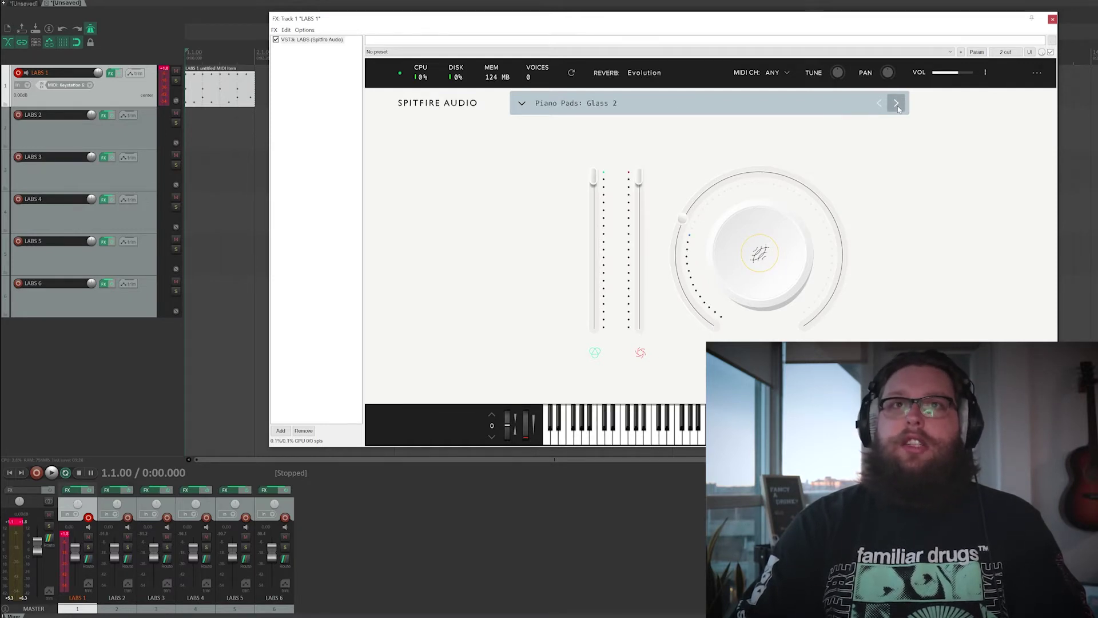
pyautogui.click(555, 107)
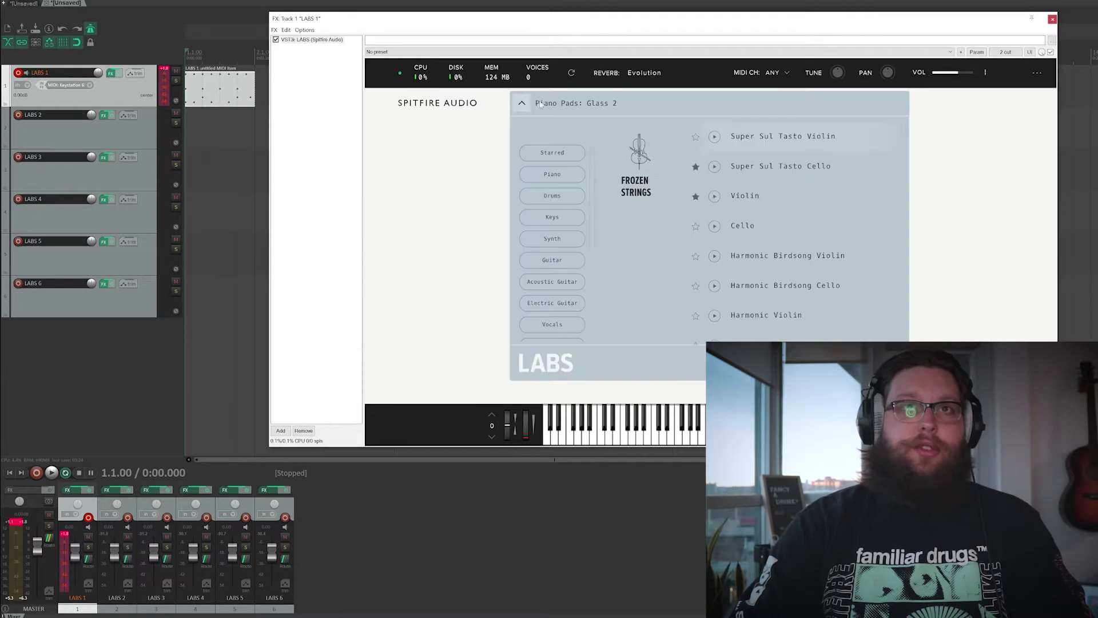
pyautogui.scroll(-2, 558, 240)
pyautogui.scroll(2, 560, 250)
pyautogui.scroll(-2, 559, 249)
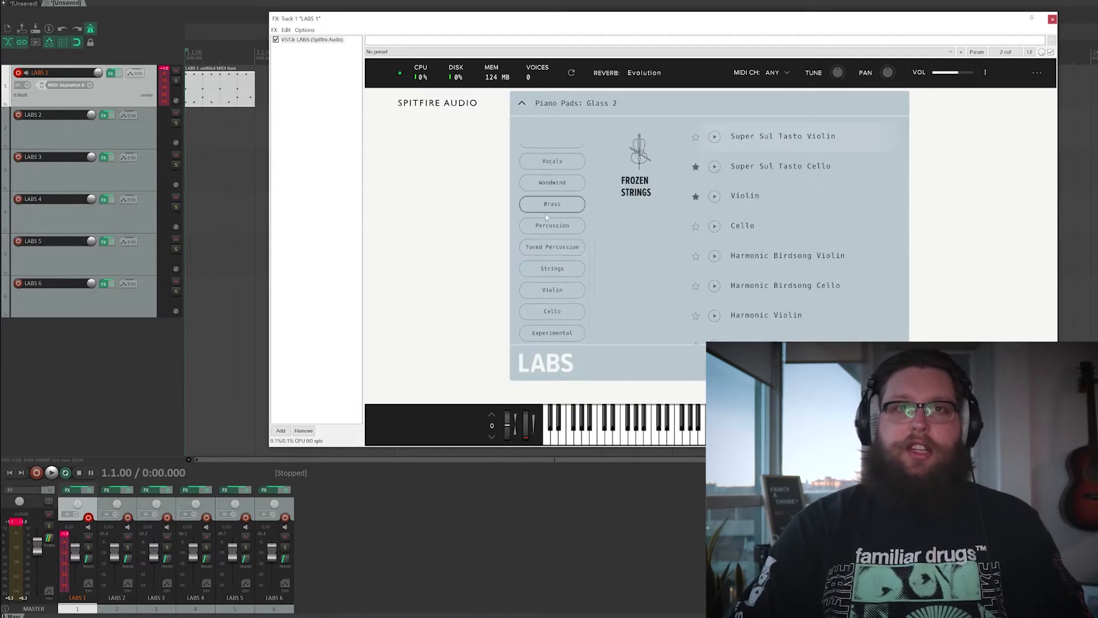
pyautogui.scroll(2, 560, 246)
pyautogui.scroll(-1, 561, 181)
pyautogui.scroll(-3, 561, 193)
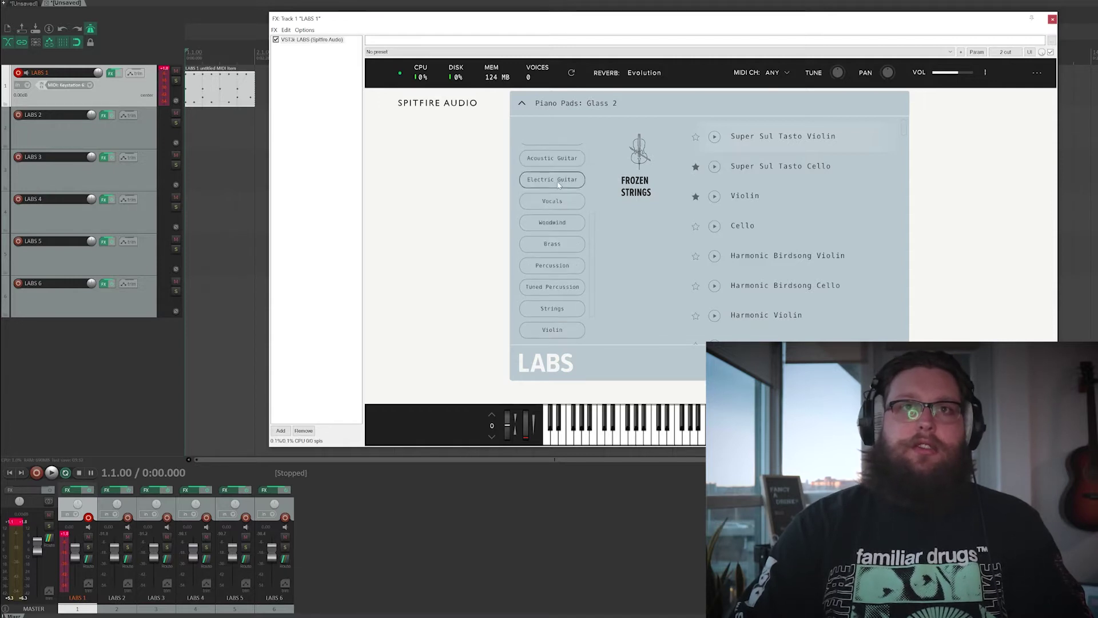
# Step: Filter the preset list by Percussion and Tuned Percussion, and clear the filter
pyautogui.click(558, 226)
pyautogui.click(560, 249)
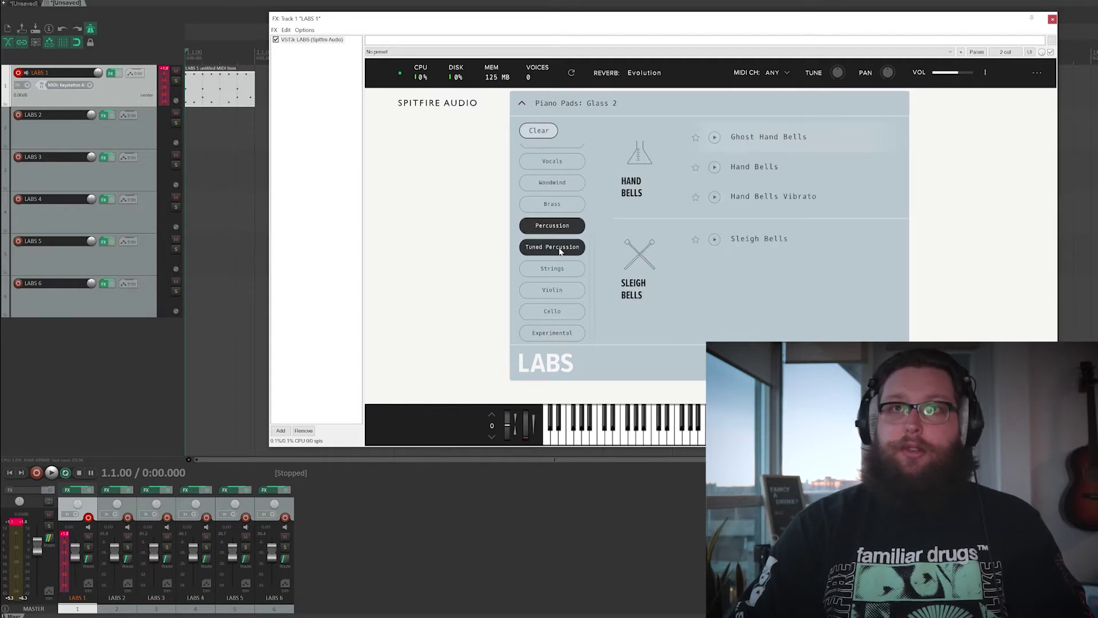
pyautogui.click(539, 130)
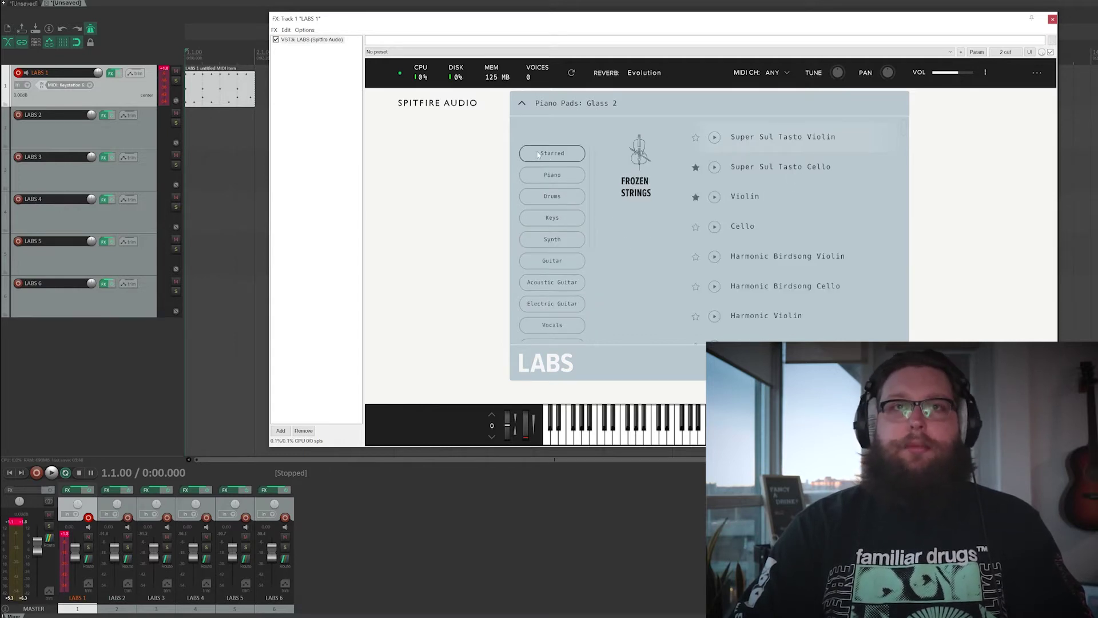
# Step: Filter the presets to Starred, remove Frozen Strings Violin and Super Sul Tasto Cello from the favourites, and clear the filter
pyautogui.click(555, 158)
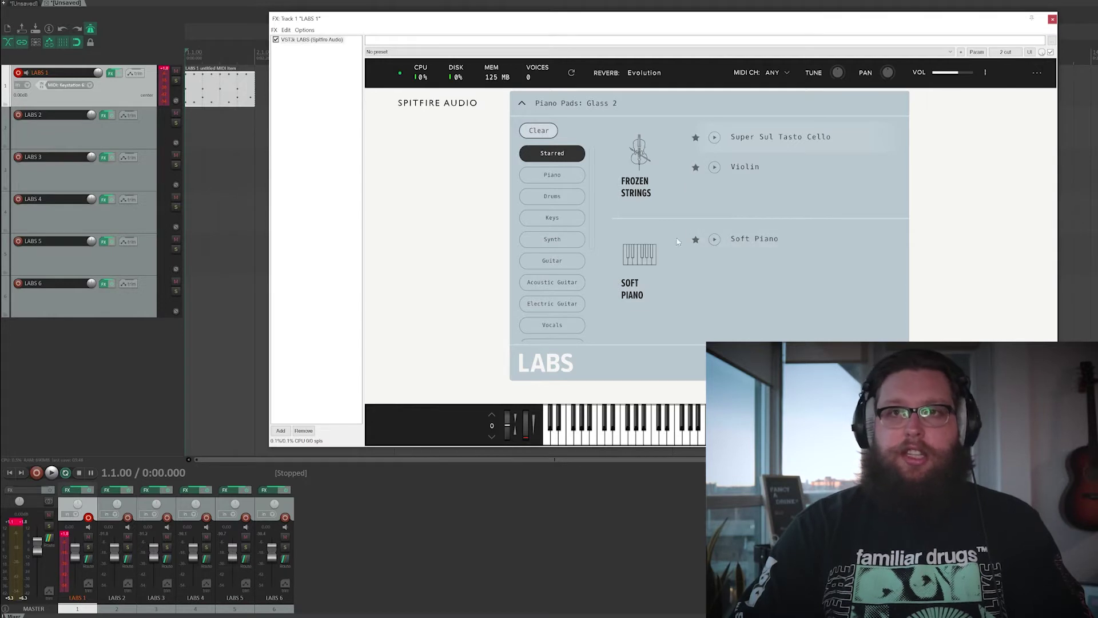
pyautogui.click(695, 168)
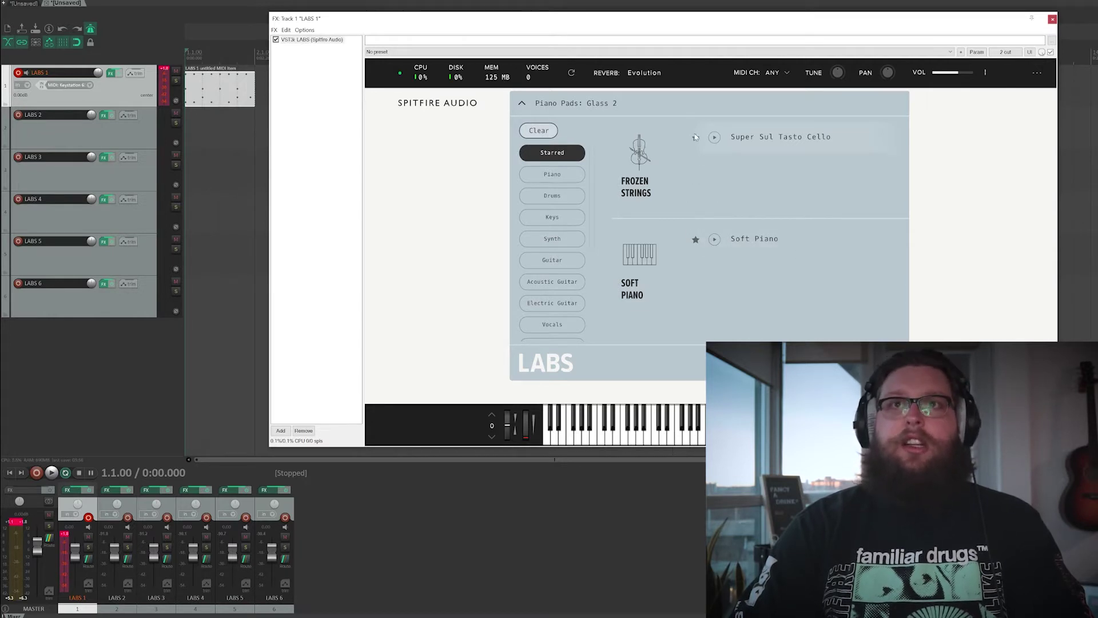
pyautogui.click(696, 138)
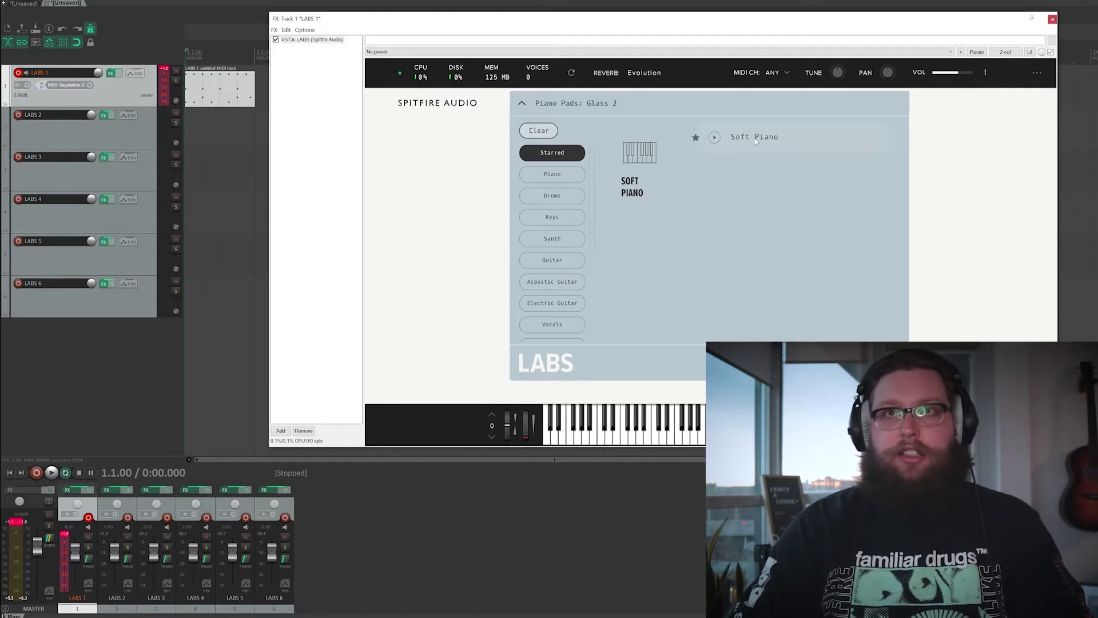
pyautogui.click(541, 133)
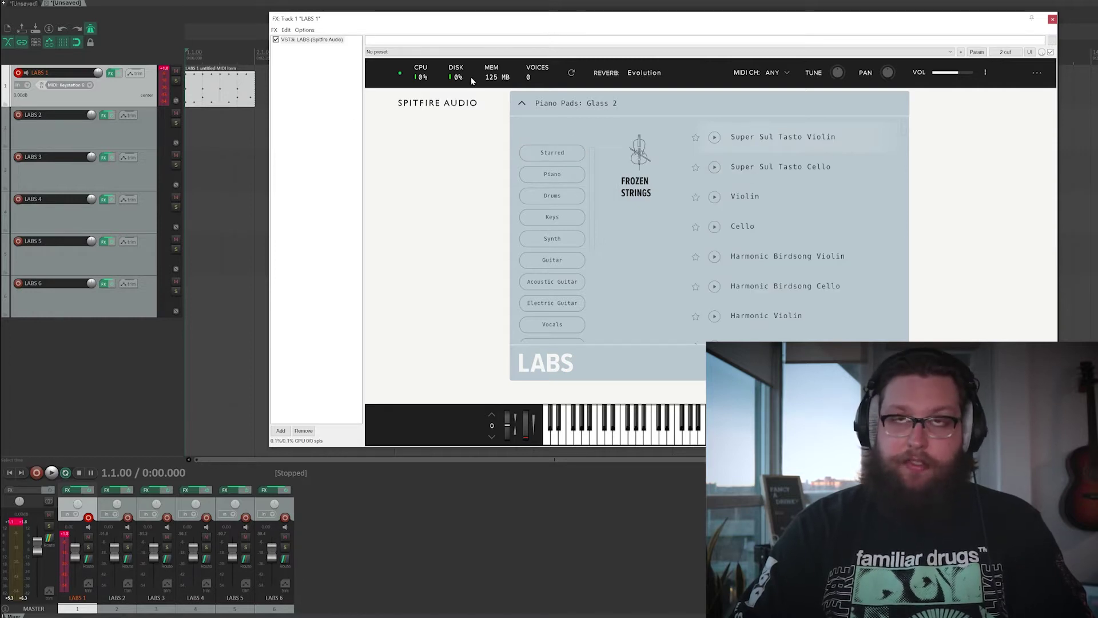
# Step: Load the Drums preset from the Drums category, audition it against the track's MIDI pattern, and close the LABS 1 instrument window
pyautogui.click(552, 196)
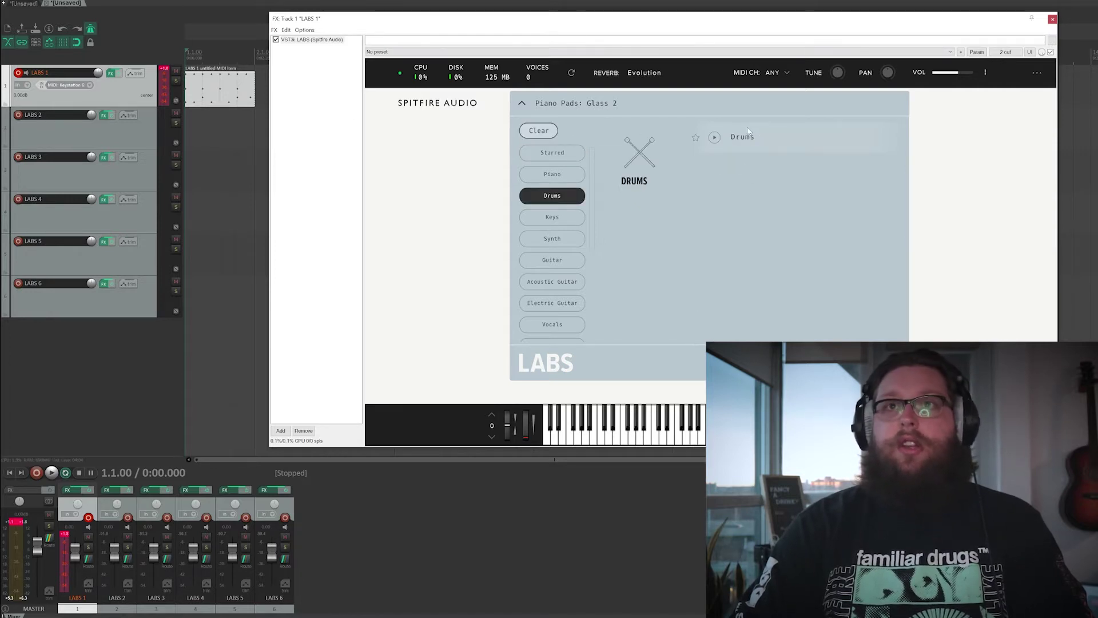
pyautogui.click(748, 137)
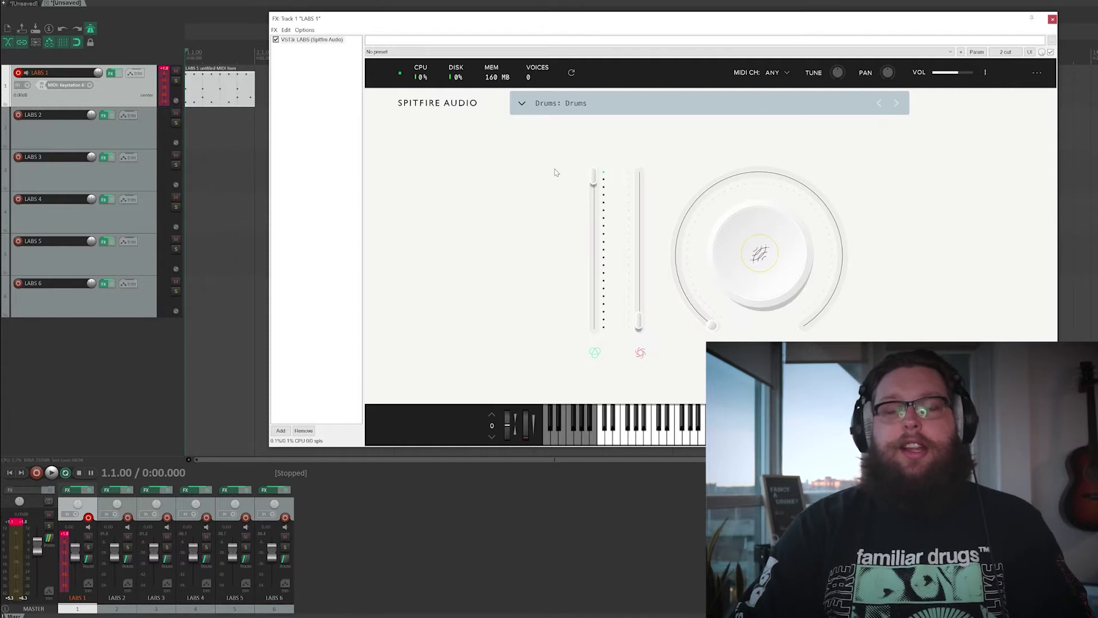
pyautogui.press('space')
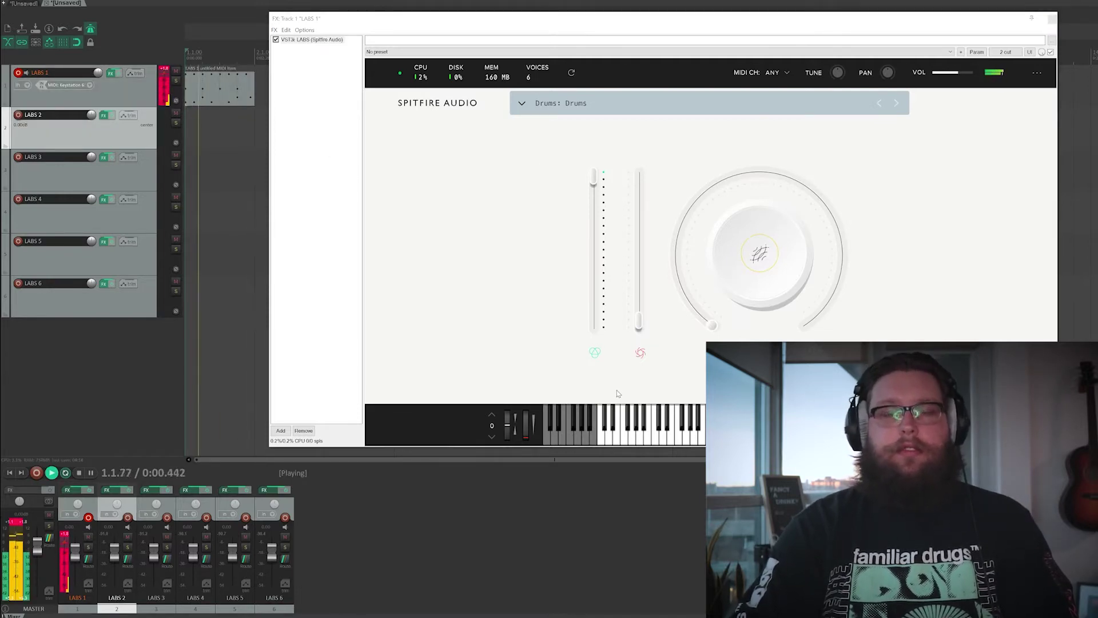
pyautogui.press('space')
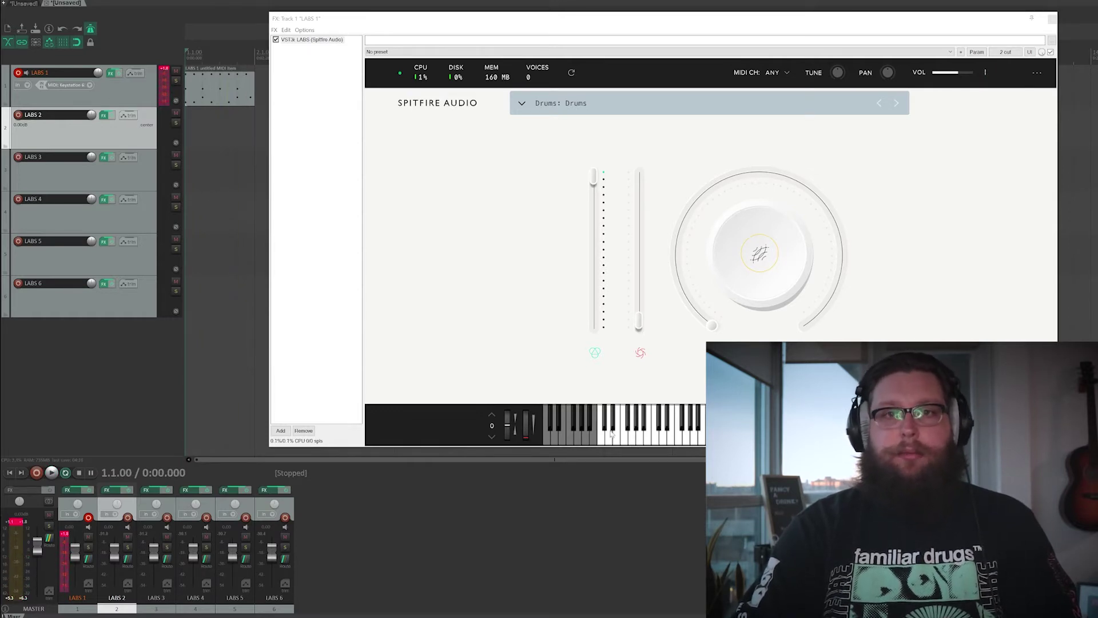
pyautogui.click(820, 442)
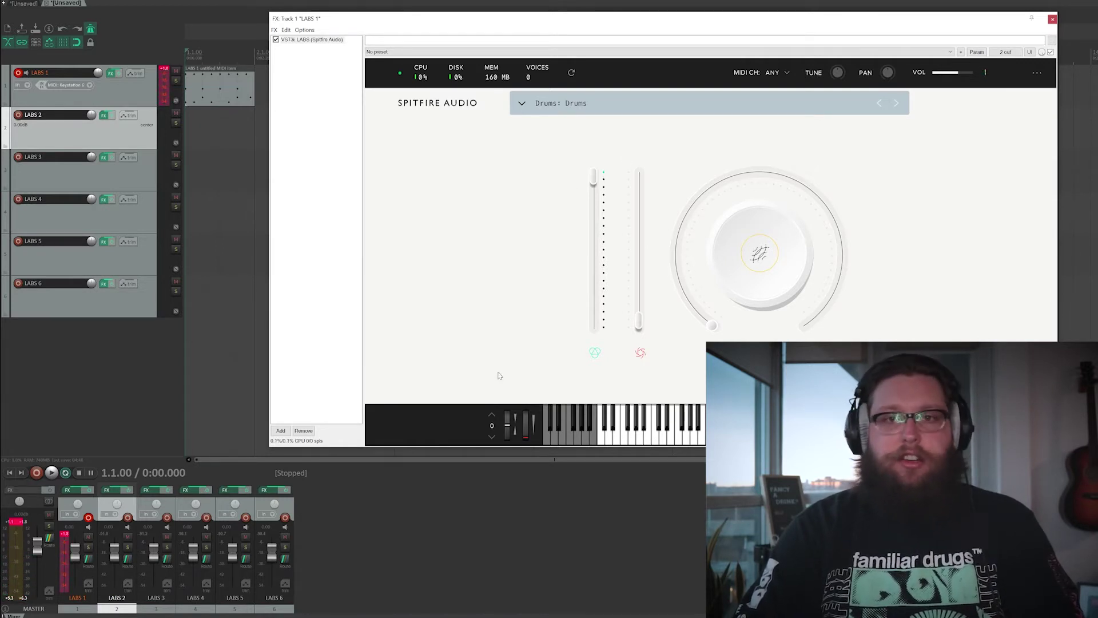
pyautogui.click(1053, 20)
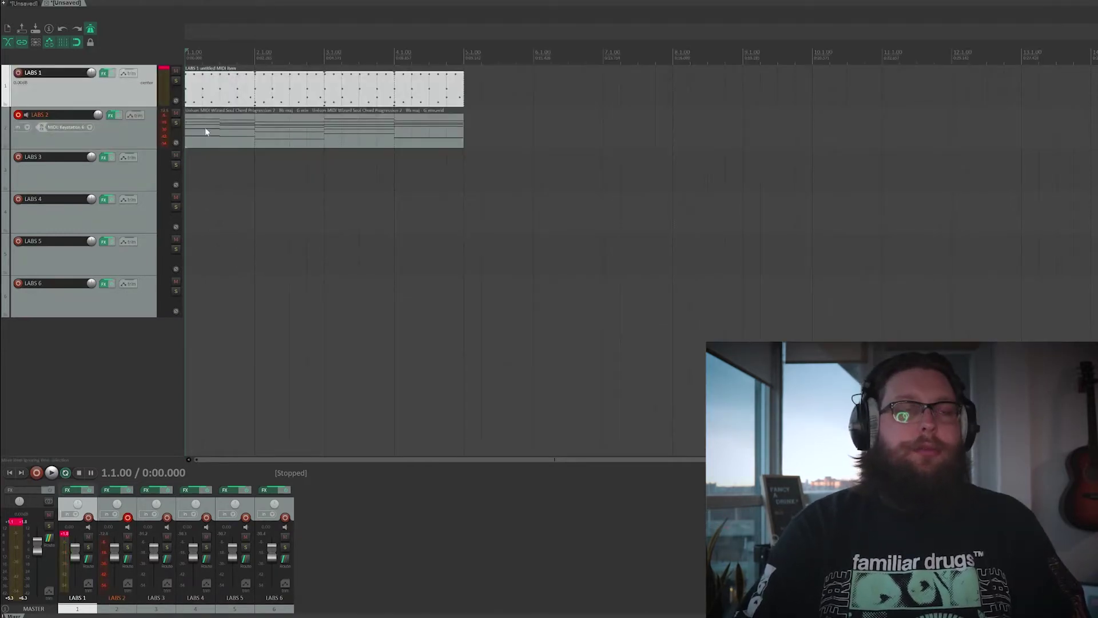
# Step: Open the LABS 2 track's Soft Piano instrument, raise its large dial to about halfway, and move the window clear of the timeline
pyautogui.click(111, 116)
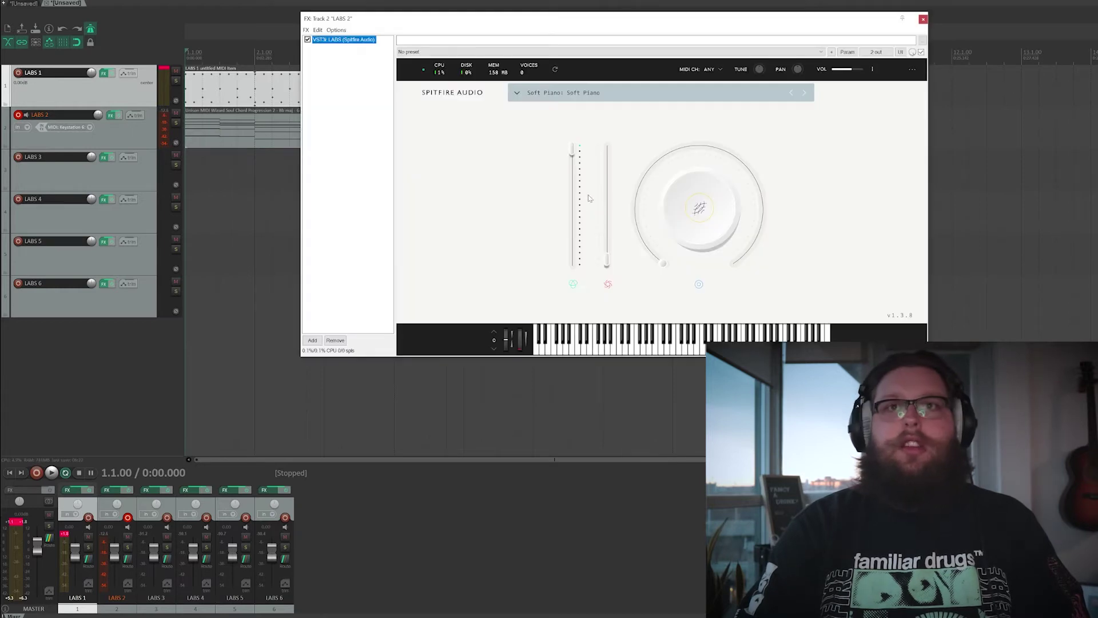
pyautogui.moveTo(661, 261); pyautogui.dragTo(649, 229)
pyautogui.moveTo(681, 156); pyautogui.dragTo(690, 147)
pyautogui.moveTo(458, 25); pyautogui.dragTo(698, 46)
# Step: Play back the drums with the piano chords, stop, and disarm the LABS 2 track for recording
pyautogui.press('space')
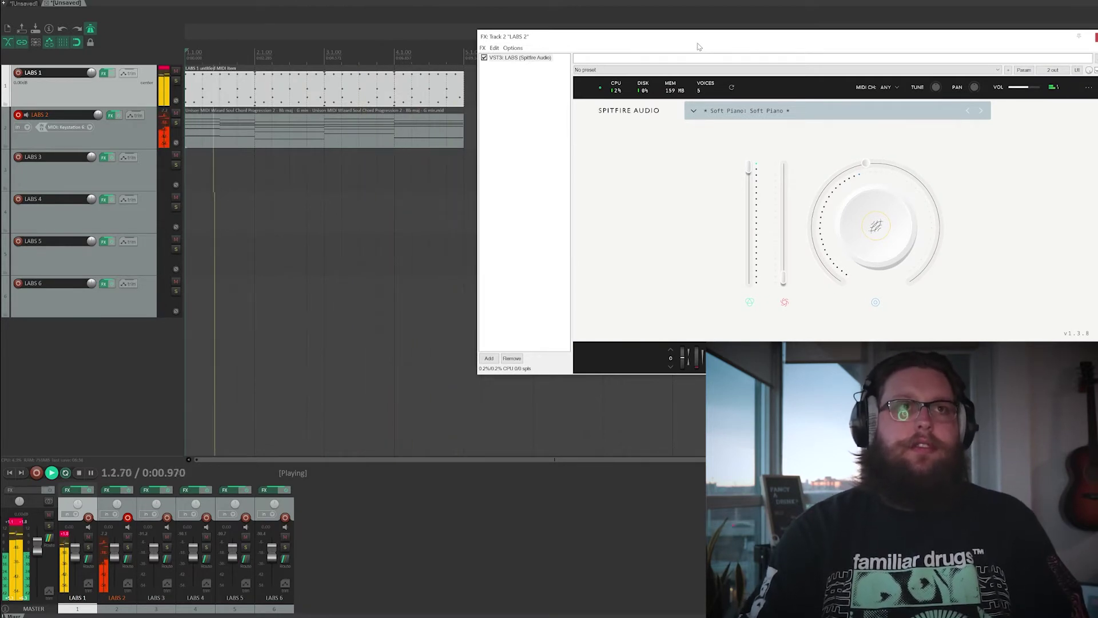
pyautogui.press('space')
pyautogui.click(18, 114)
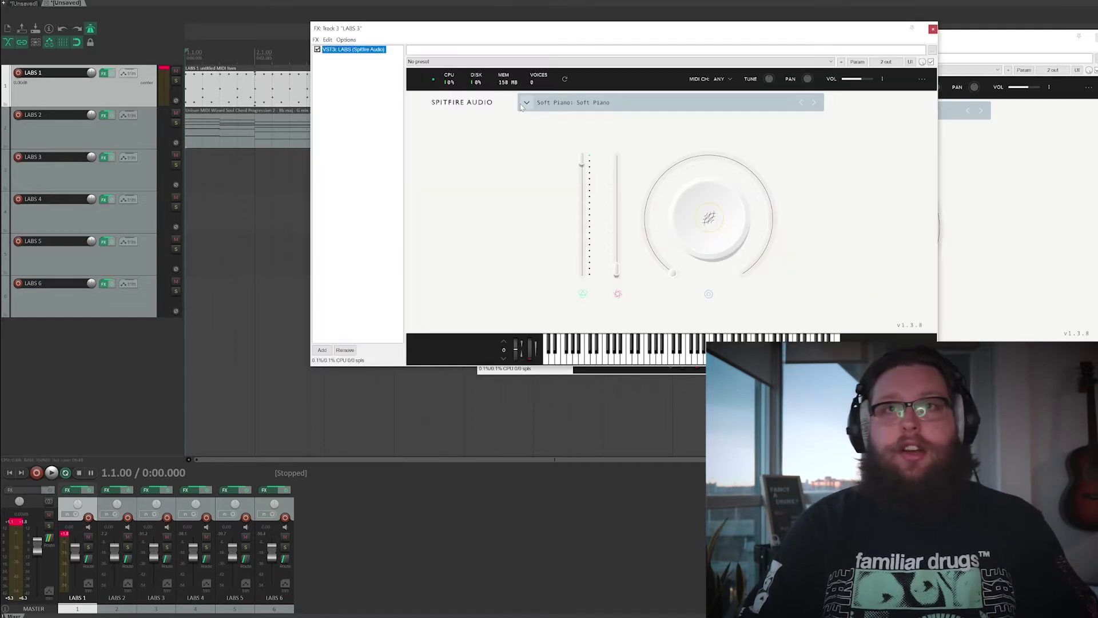
# Step: In the LABS 3 instrument, filter the presets by Electric Guitar, preview the Peel Guitar sound and load Peel Guitar 1
pyautogui.click(527, 103)
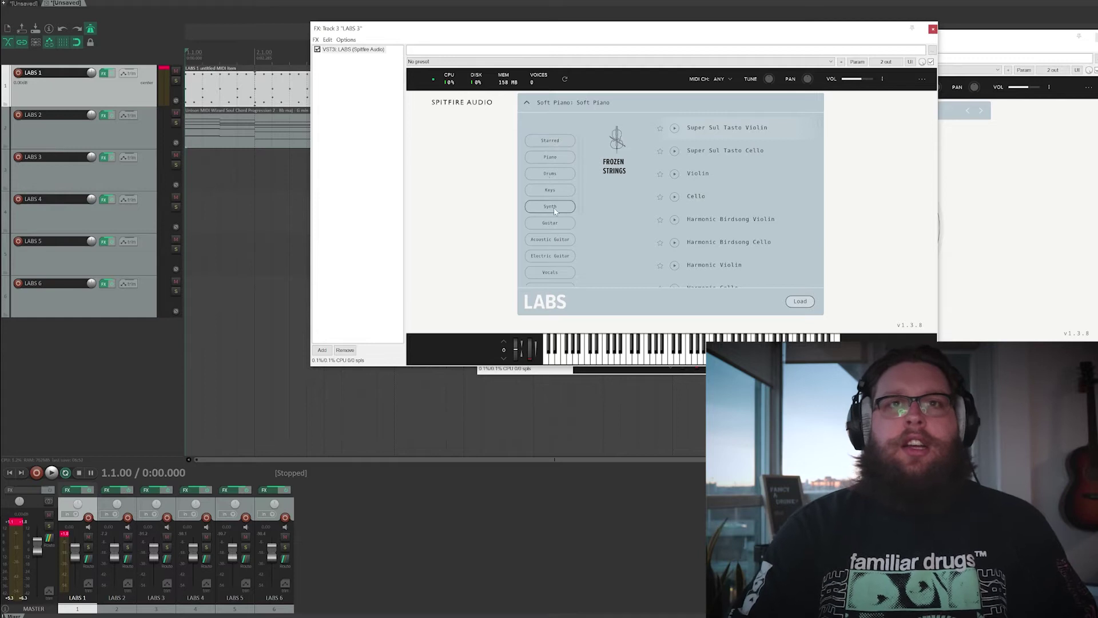
pyautogui.scroll(-2, 554, 211)
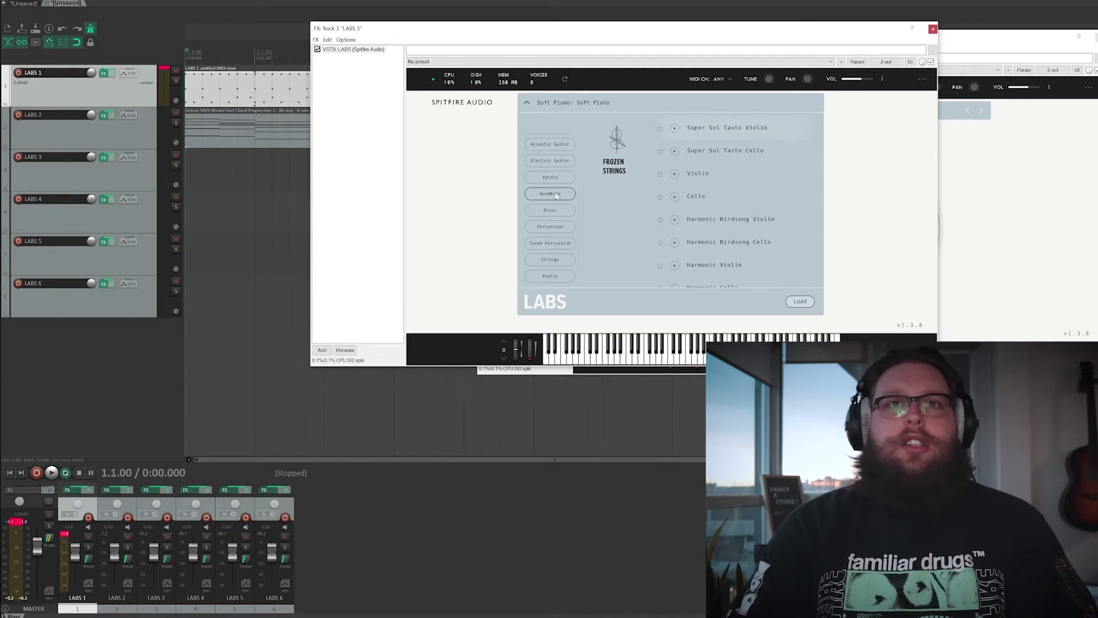
pyautogui.click(556, 184)
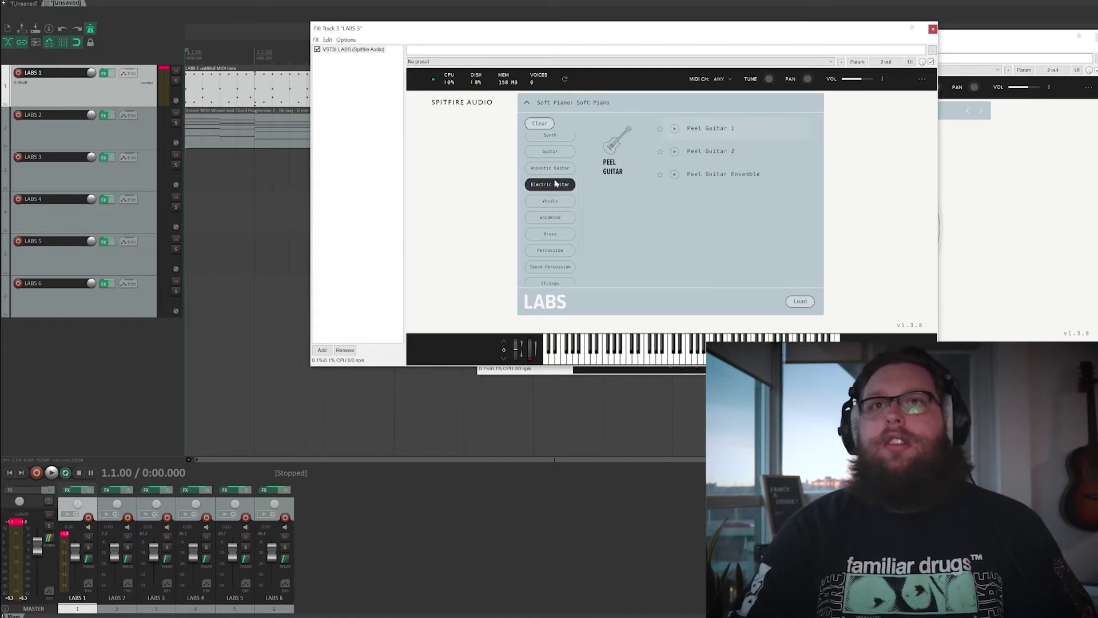
pyautogui.click(674, 129)
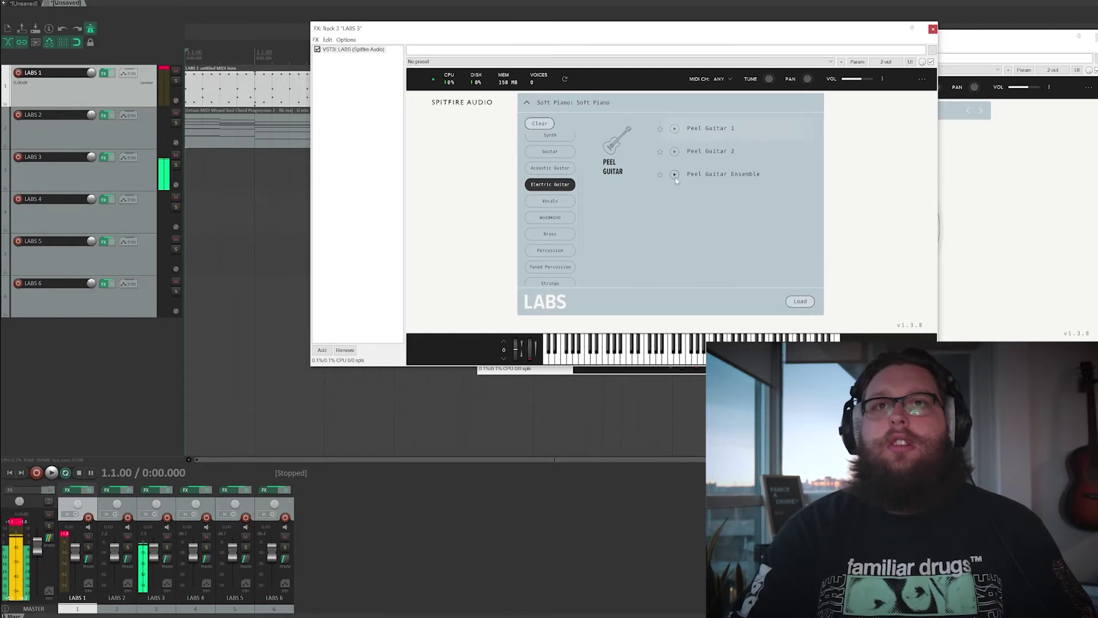
pyautogui.click(705, 129)
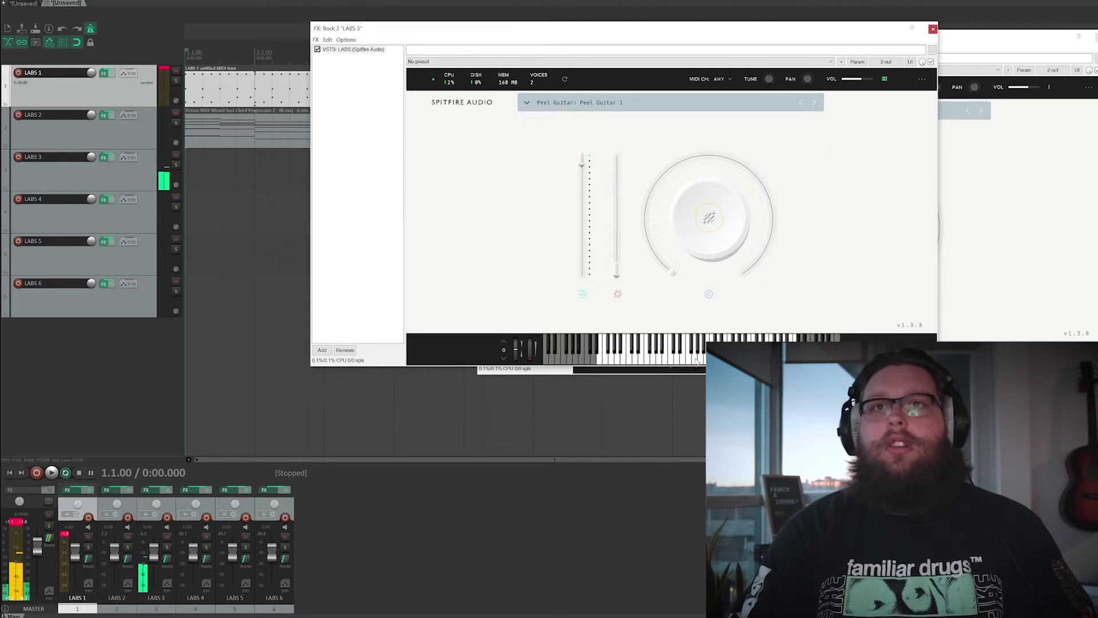
# Step: Copy the chord progression item from LABS 2 onto LABS 3 and align it with the project start
pyautogui.click(218, 136)
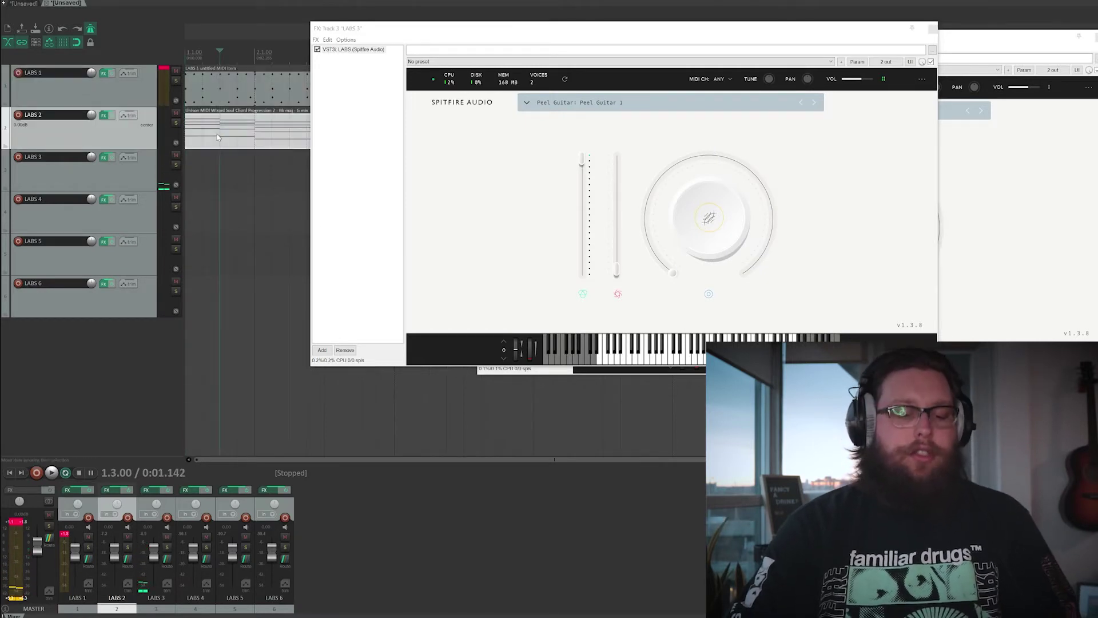
pyautogui.click(238, 172)
pyautogui.hotkey('ctrl', 'v')
pyautogui.moveTo(267, 173); pyautogui.dragTo(201, 173)
# Step: Play the project from the start to hear the guitar with drums and piano, stop, and close the LABS 3 instrument window
pyautogui.press('w')
pyautogui.press('space')
pyautogui.press('-')
pyautogui.press('-')
pyautogui.press('-')
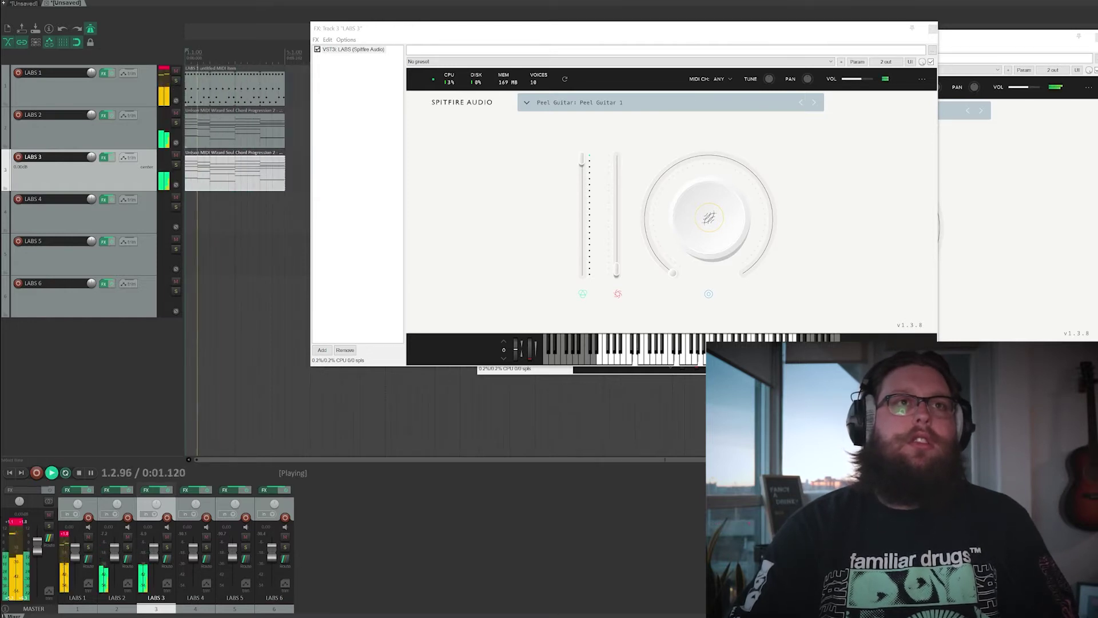
pyautogui.press('=')
pyautogui.press('=')
pyautogui.press('=')
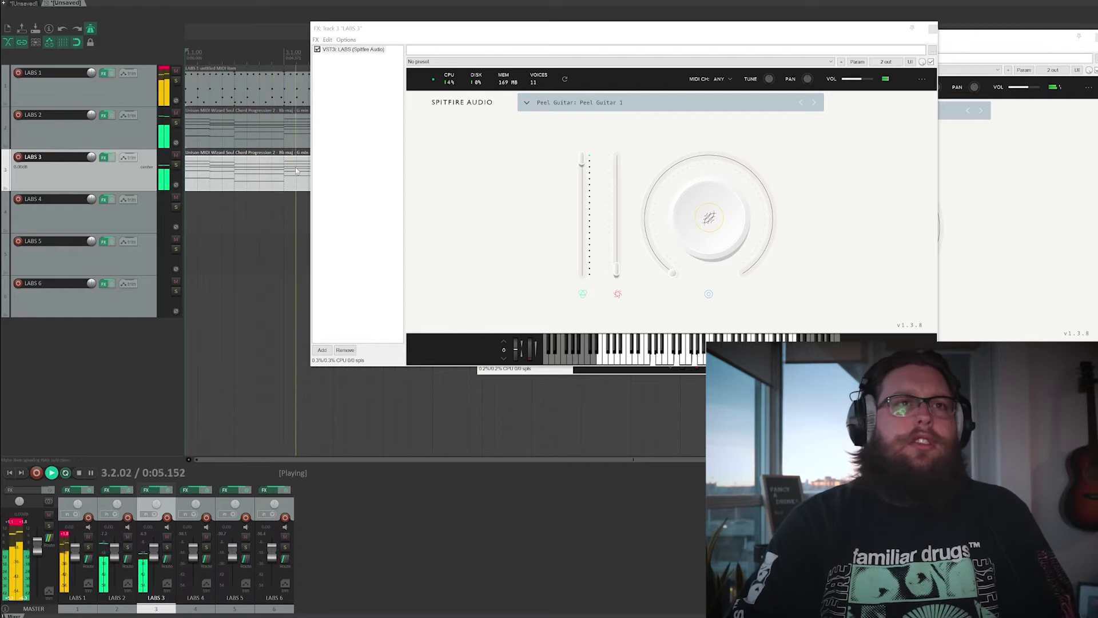
pyautogui.click(247, 172)
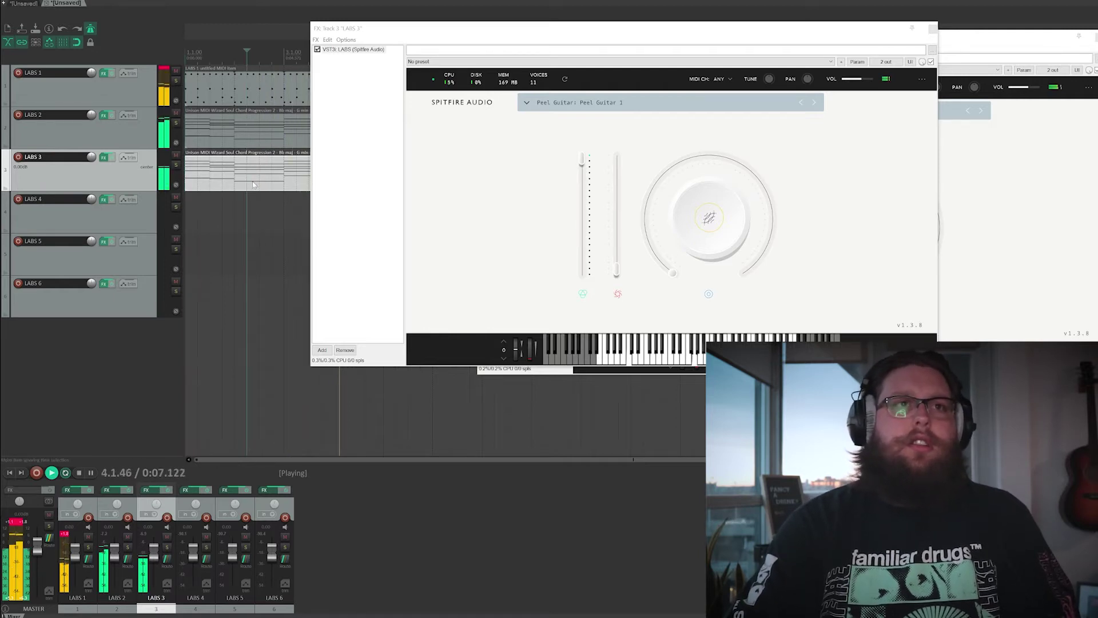
pyautogui.press('space')
pyautogui.click(931, 28)
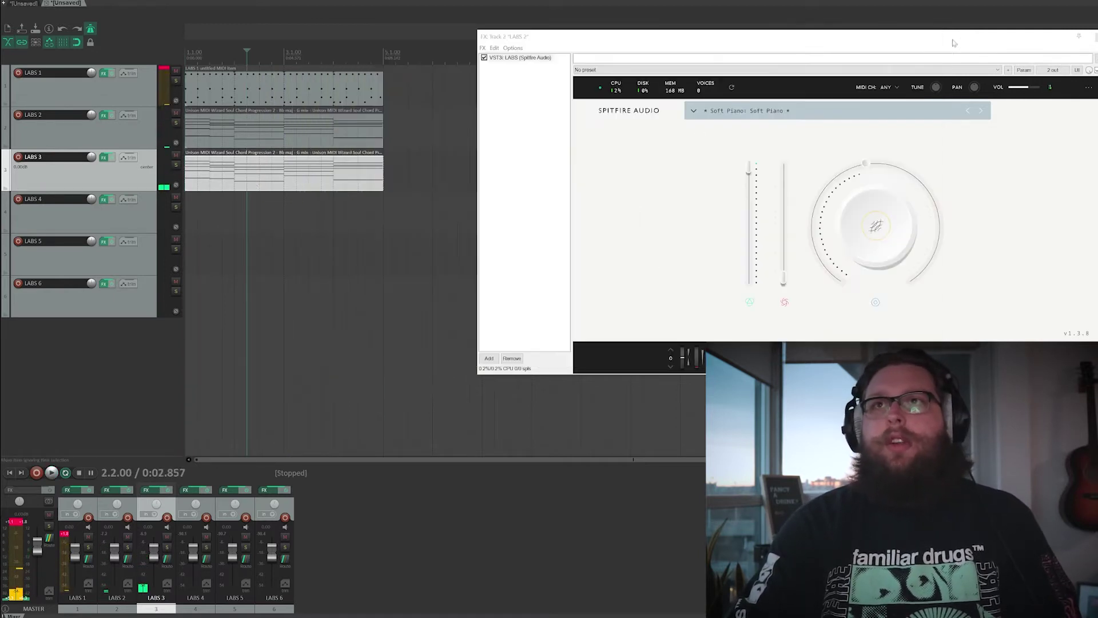
# Step: Close the LABS 2 instrument window and open the LABS 3 chord item in the MIDI editor, showing notes at full length
pyautogui.click(1091, 37)
pyautogui.click(334, 252)
pyautogui.rightClick(325, 169)
pyautogui.click(444, 280)
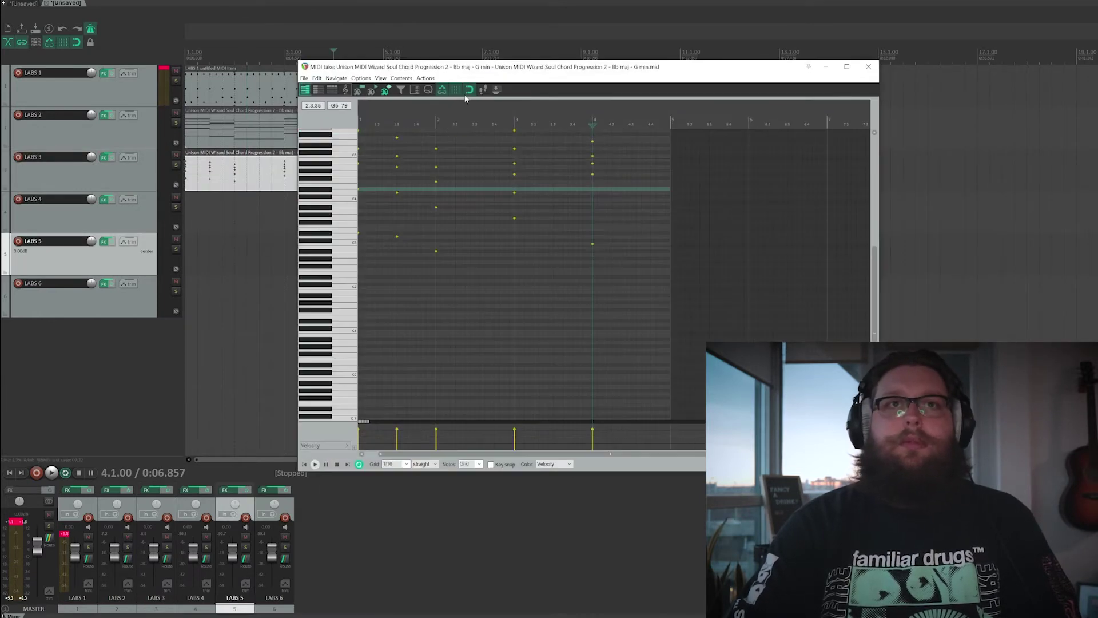
pyautogui.click(358, 91)
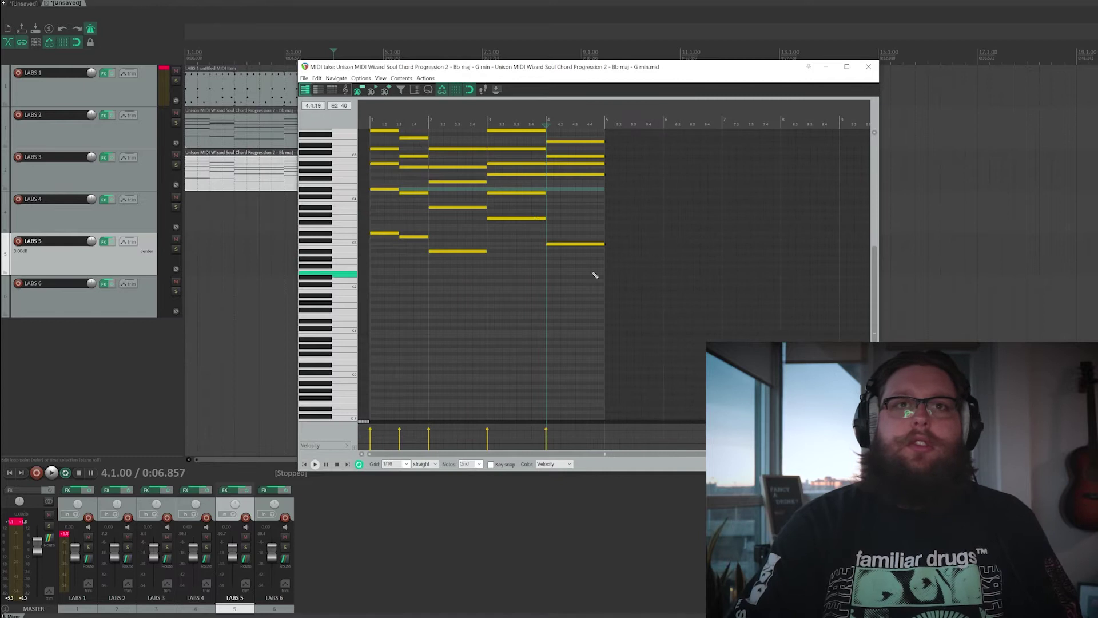
# Step: Delete the low bass notes under the chords in bars 1, 2 and 4, play the project from the start, and stop
pyautogui.moveTo(479, 268); pyautogui.dragTo(359, 222)
pyautogui.press('Delete')
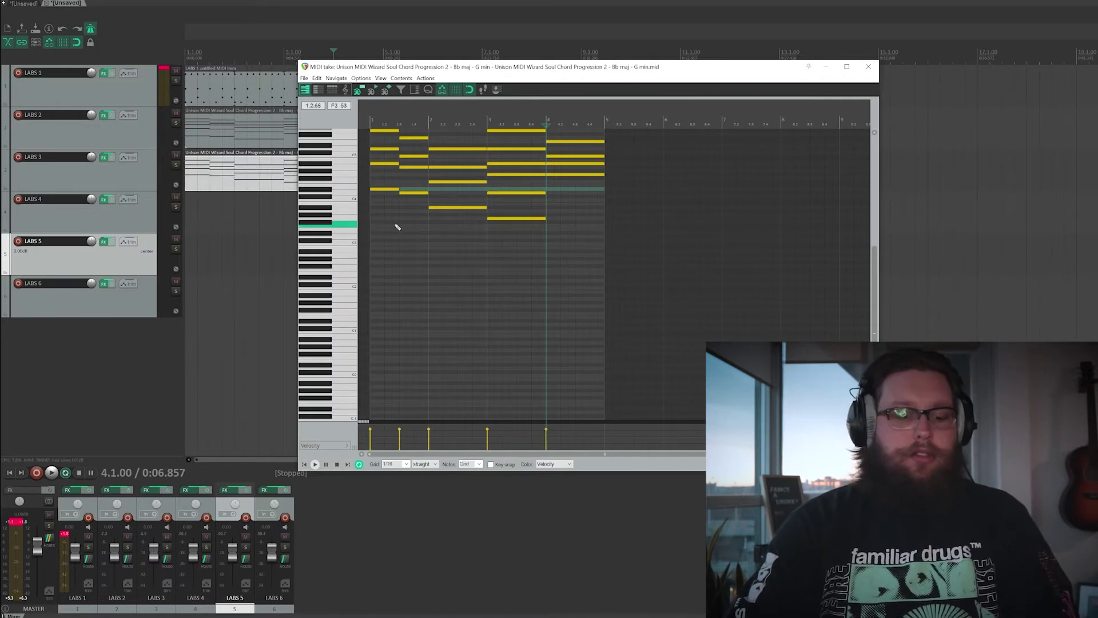
pyautogui.press('Home')
pyautogui.press('space')
pyautogui.scroll(4, 405, 217)
pyautogui.press('space')
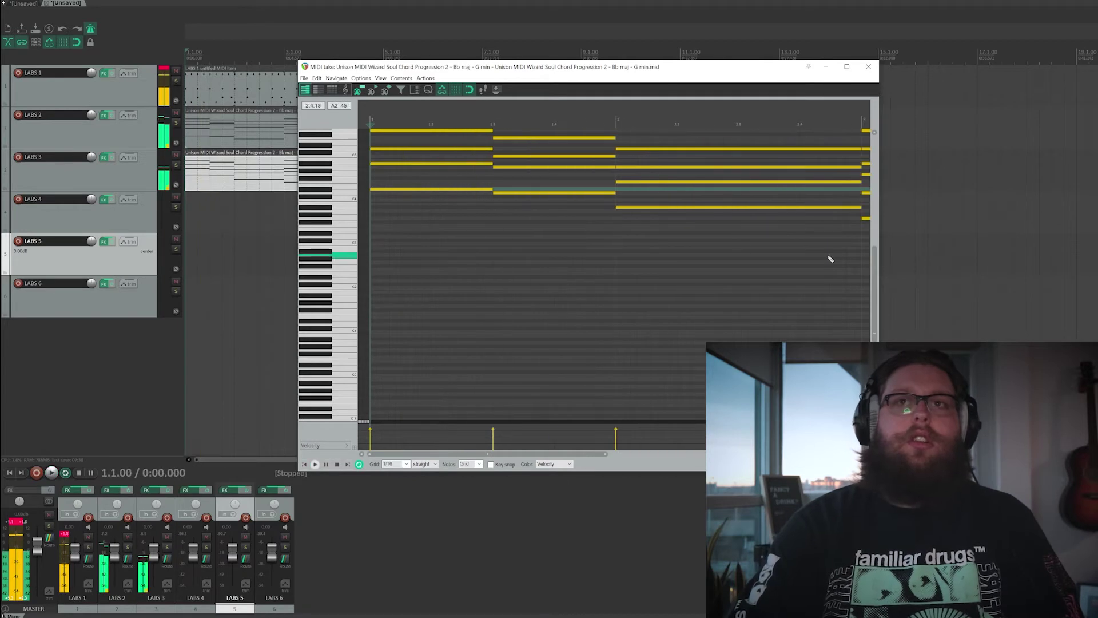
# Step: With snapping off, slightly stagger the starts of the three upper notes in both bar 1 chords, and play the result
pyautogui.scroll(3, 455, 242)
pyautogui.moveTo(368, 221); pyautogui.dragTo(389, 173)
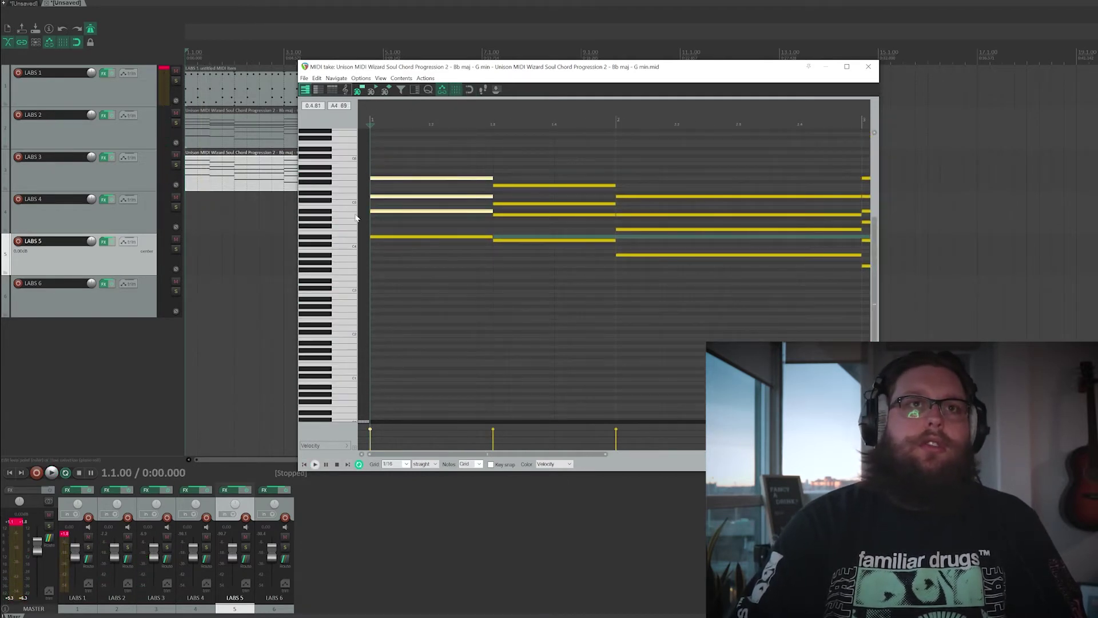
pyautogui.moveTo(370, 191)
pyautogui.mouseDown()
pyautogui.moveTo(389, 167)
pyautogui.moveTo(377, 178)
pyautogui.mouseUp()
pyautogui.click(377, 178)
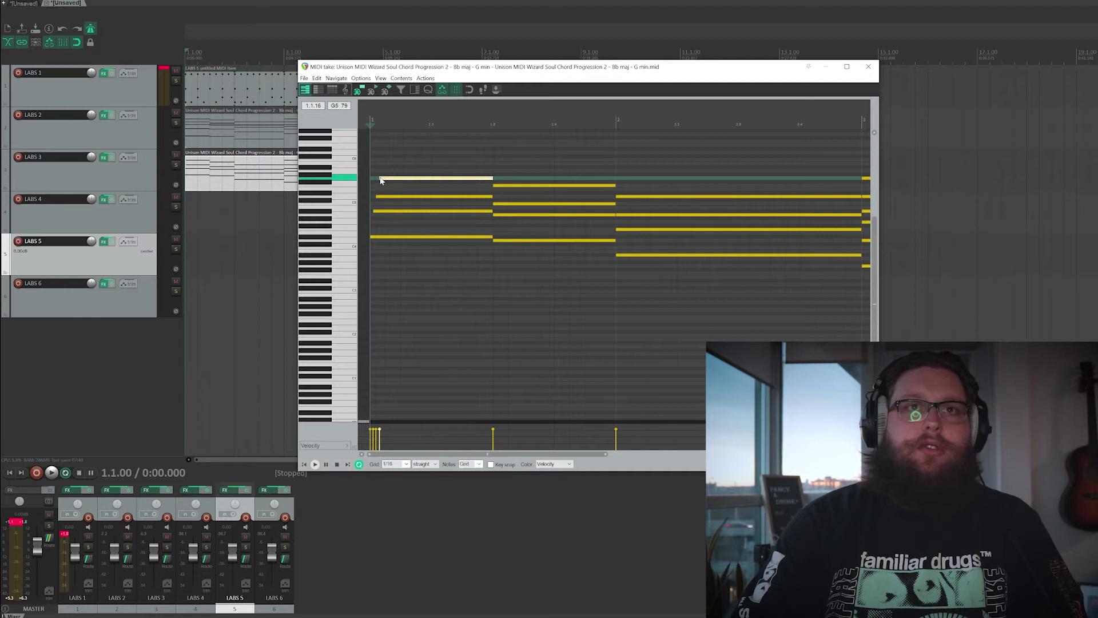
pyautogui.moveTo(496, 230); pyautogui.dragTo(502, 204)
pyautogui.click(502, 186)
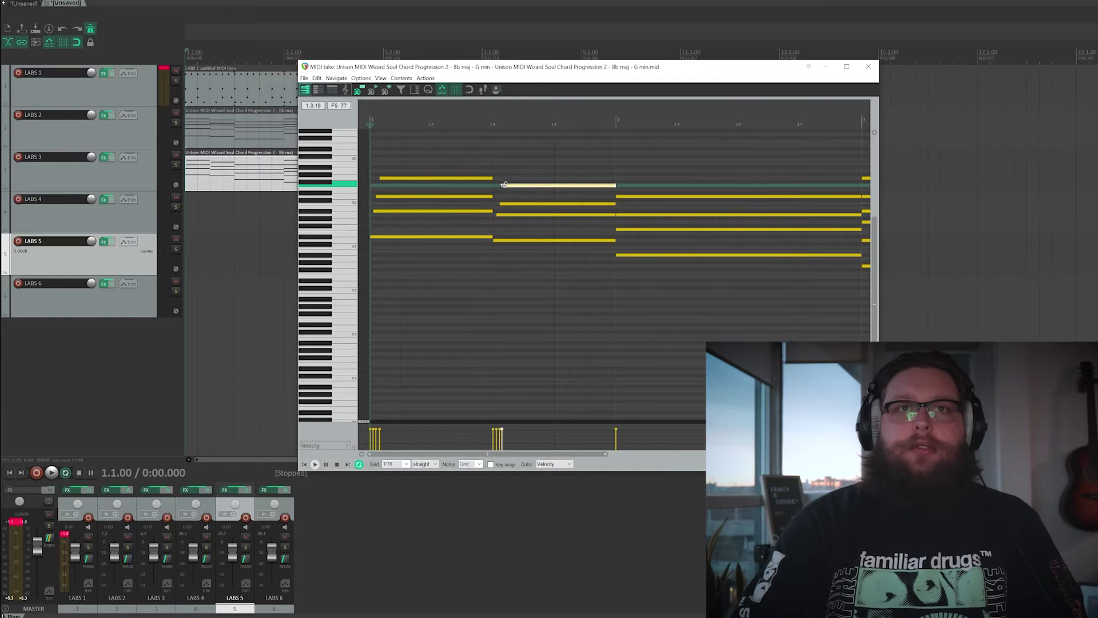
pyautogui.press('space')
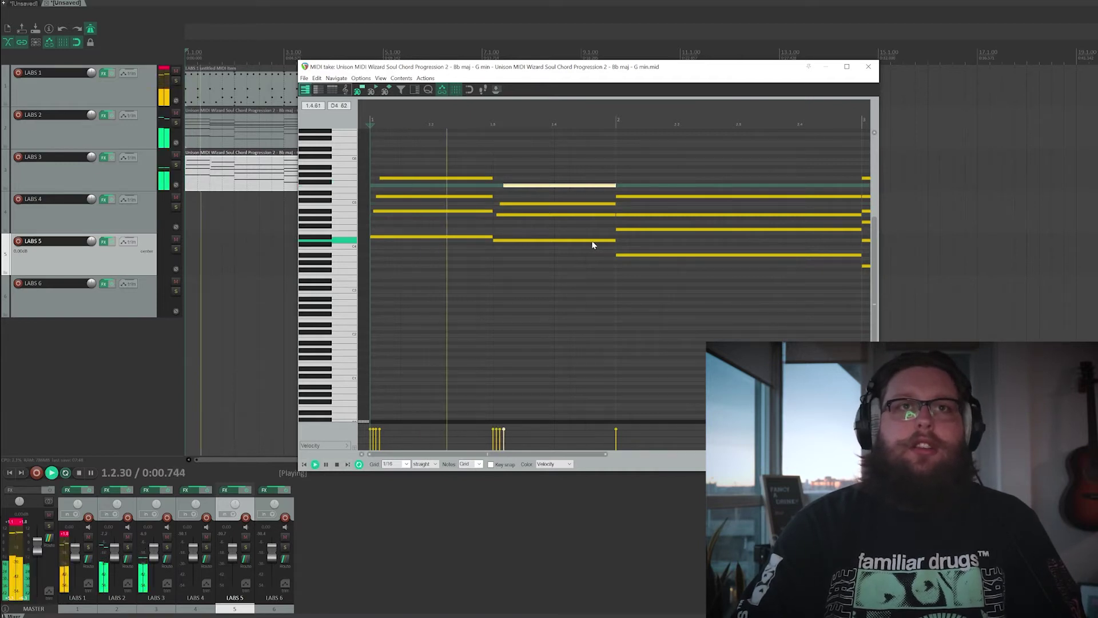
pyautogui.press('space')
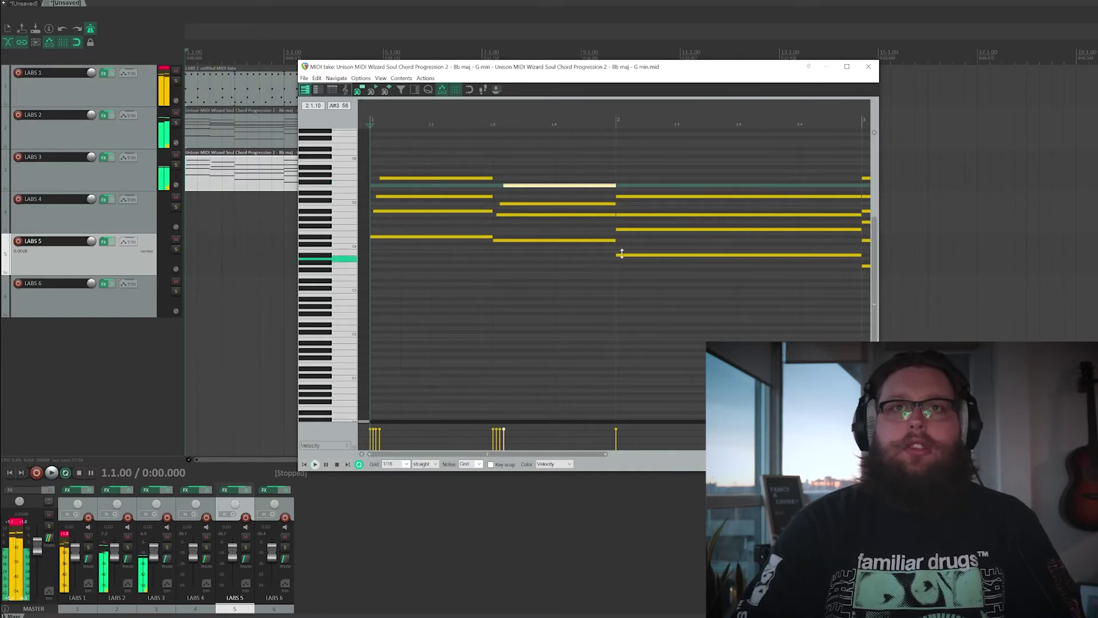
# Step: Stagger the starts of the three upper notes in the bar 2 chord from low to high, and play it back
pyautogui.moveTo(632, 227); pyautogui.dragTo(676, 197)
pyautogui.press('space')
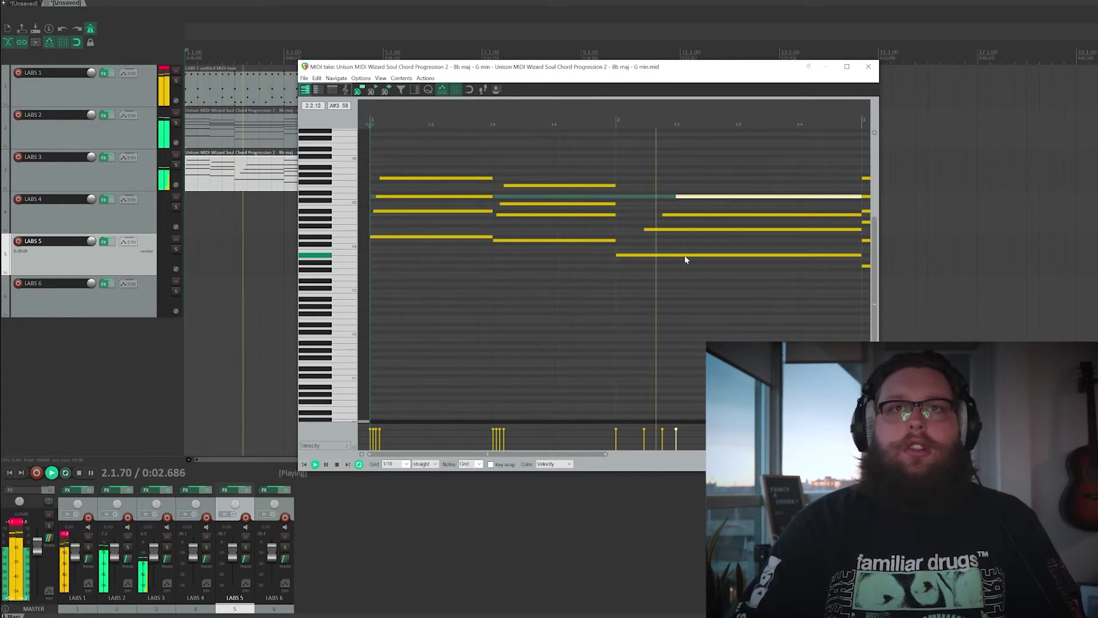
pyautogui.scroll(-2, 687, 260)
pyautogui.press('space')
# Step: Select the three upper notes of the bar 2 chord, extend their starts slightly earlier, and play the result
pyautogui.scroll(-2, 572, 264)
pyautogui.scroll(4, 475, 251)
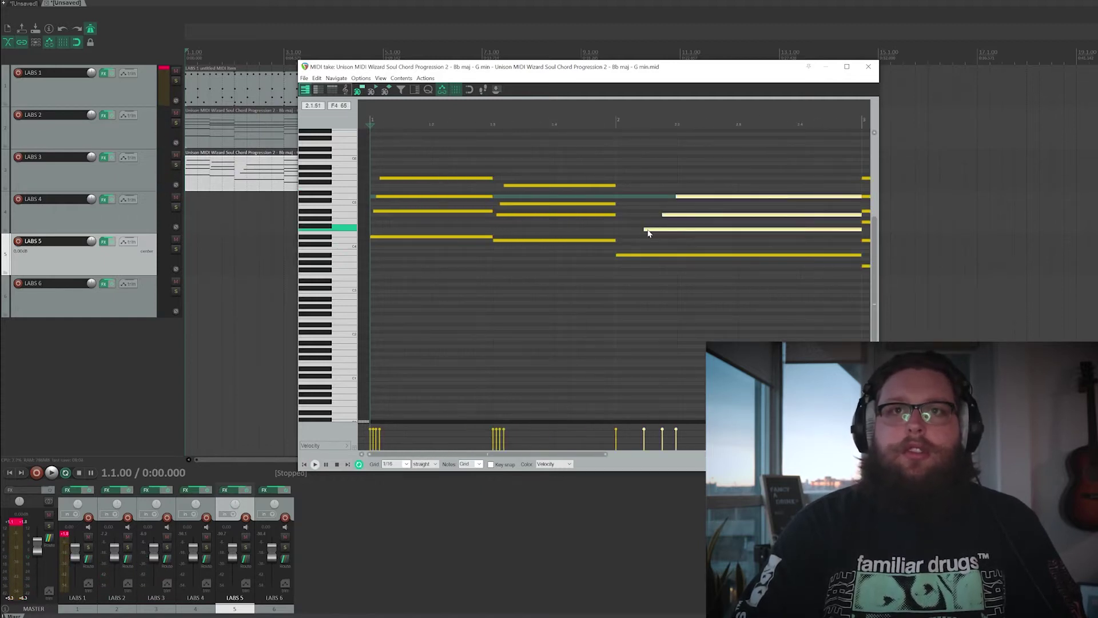
pyautogui.moveTo(645, 229); pyautogui.dragTo(633, 229)
pyautogui.press('space')
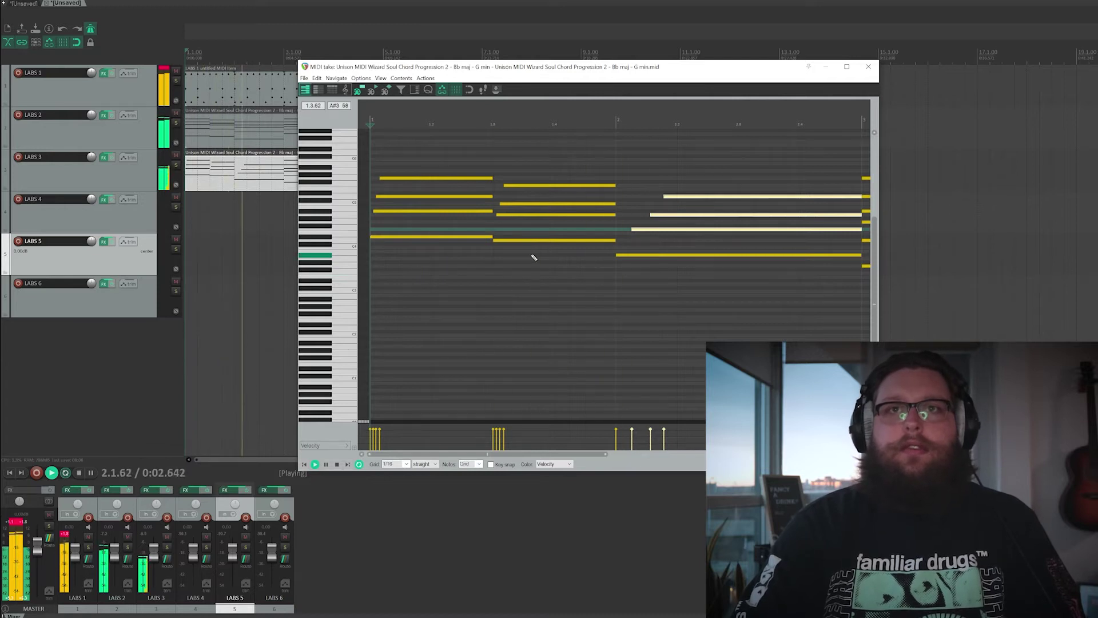
pyautogui.press('space')
# Step: Widen the strum stagger between the three upper note starts in the second and first chords of bar 1
pyautogui.moveTo(497, 234); pyautogui.dragTo(534, 172)
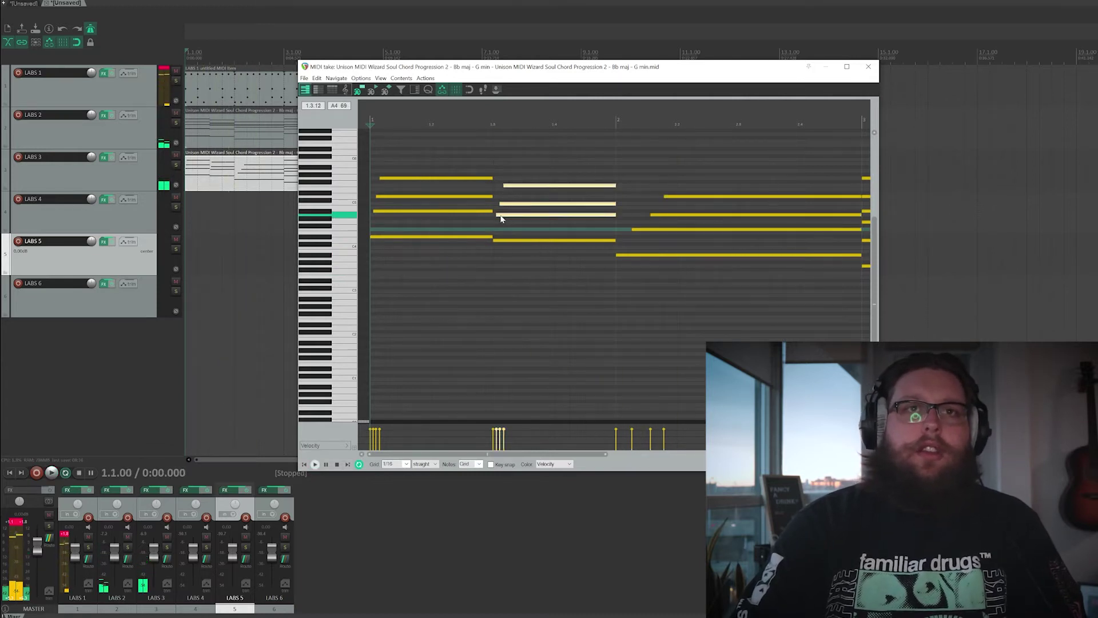
pyautogui.moveTo(499, 214); pyautogui.dragTo(534, 186)
pyautogui.click(523, 185)
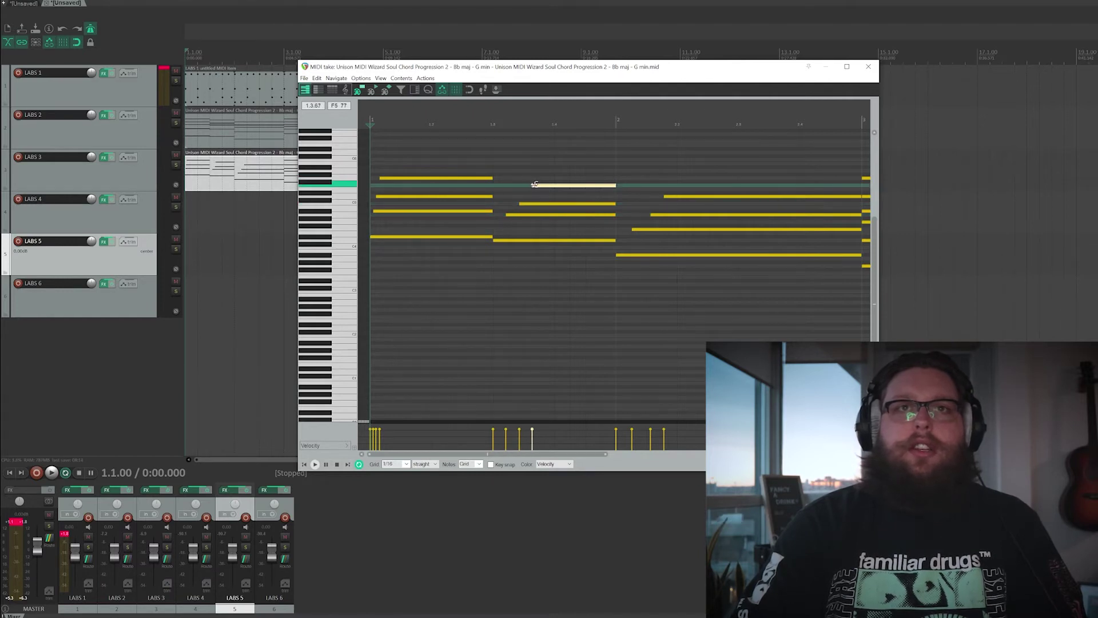
pyautogui.moveTo(469, 220); pyautogui.dragTo(382, 202)
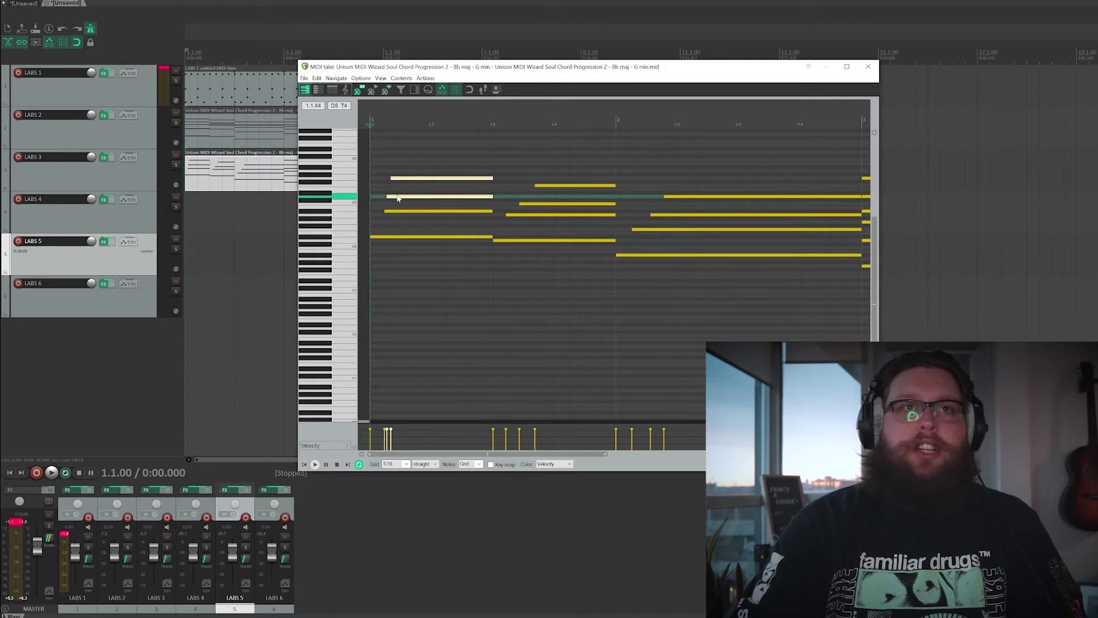
pyautogui.click(405, 177)
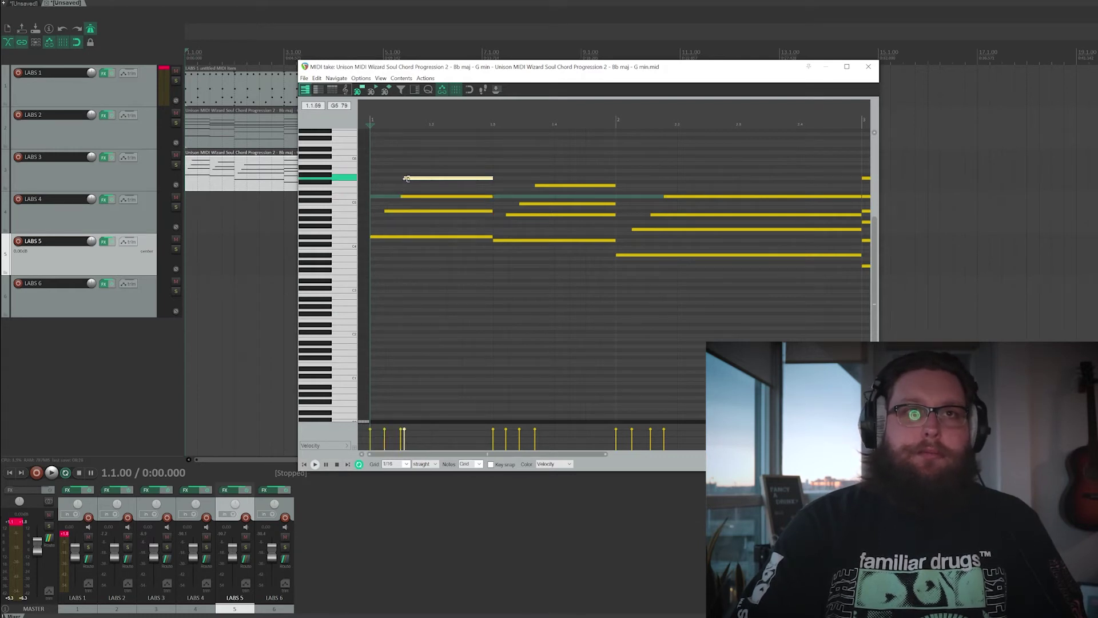
pyautogui.moveTo(405, 178); pyautogui.dragTo(415, 178)
# Step: Remove the lowest note of the bar 3 chord and stagger the starts of its four upper notes from low to high
pyautogui.scroll(-3, 649, 299)
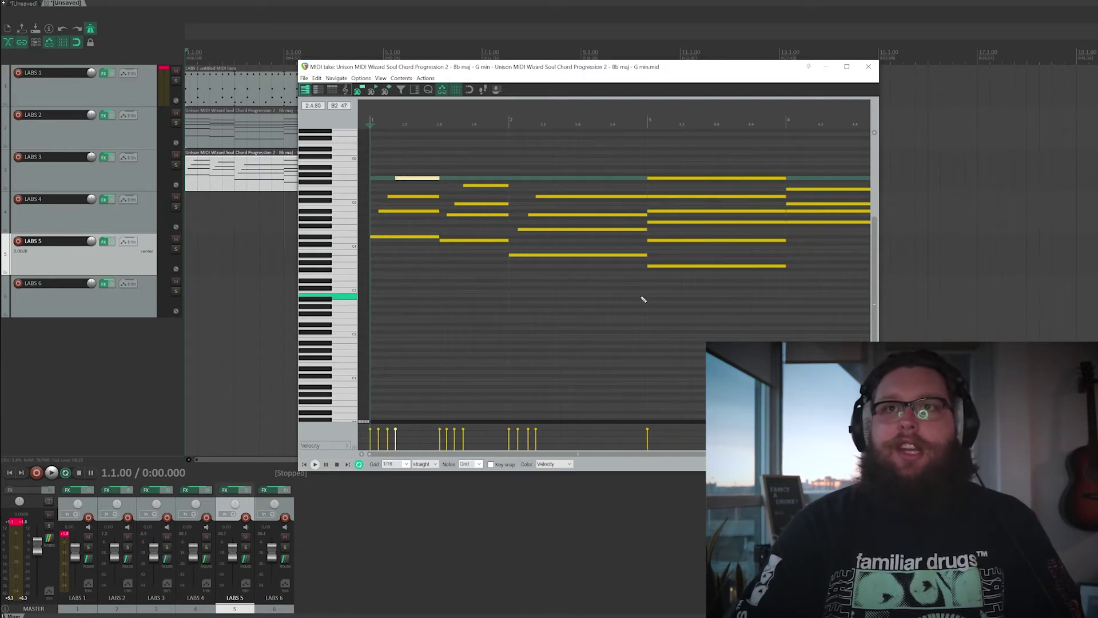
pyautogui.moveTo(650, 253); pyautogui.dragTo(658, 171)
pyautogui.scroll(-2, 582, 212)
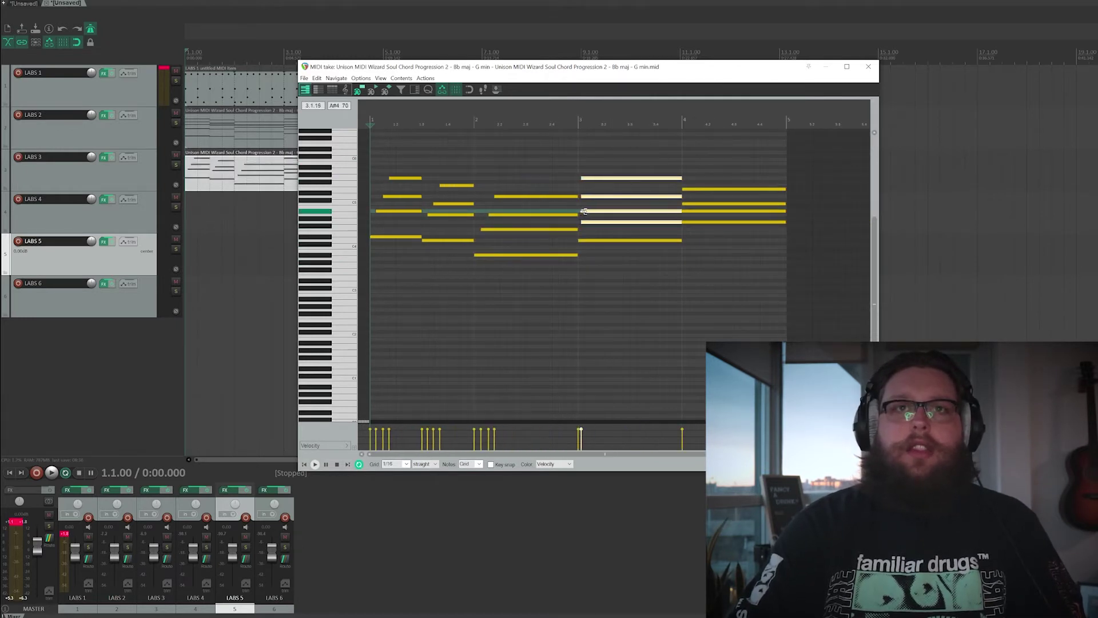
pyautogui.scroll(3, 588, 211)
pyautogui.scroll(-2, 691, 216)
pyautogui.click(671, 256)
pyautogui.scroll(4, 673, 254)
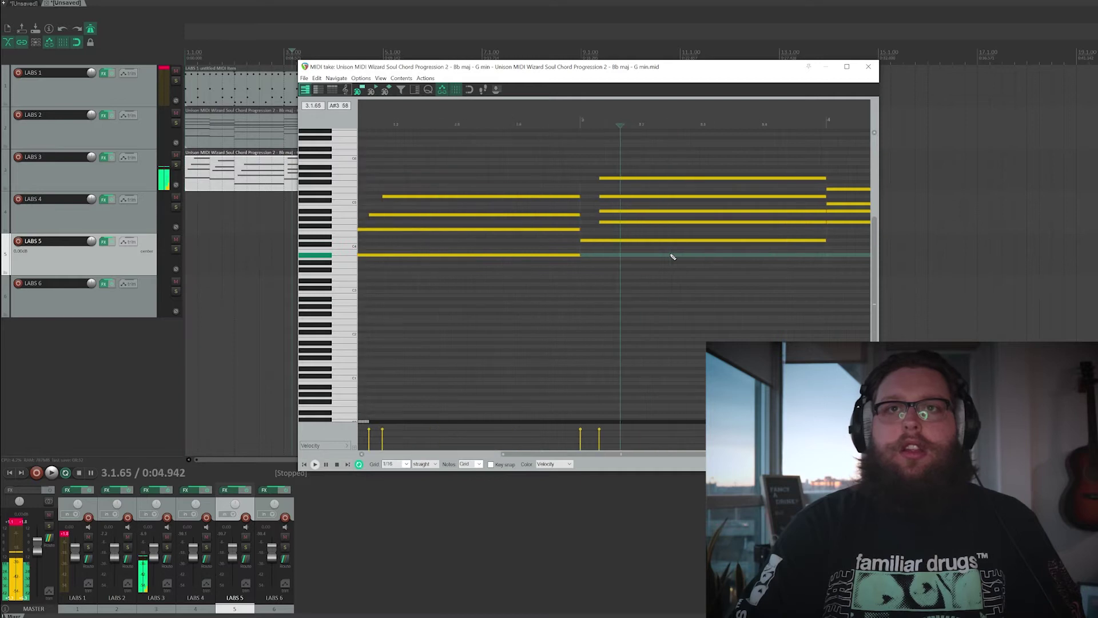
pyautogui.moveTo(581, 215); pyautogui.dragTo(611, 177)
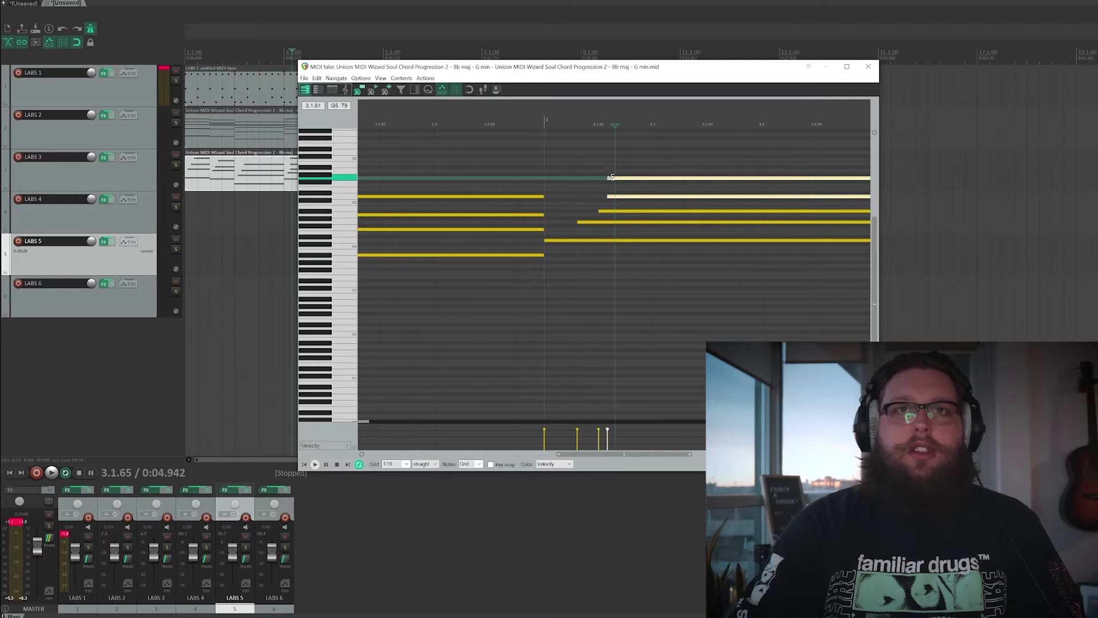
pyautogui.click(625, 177)
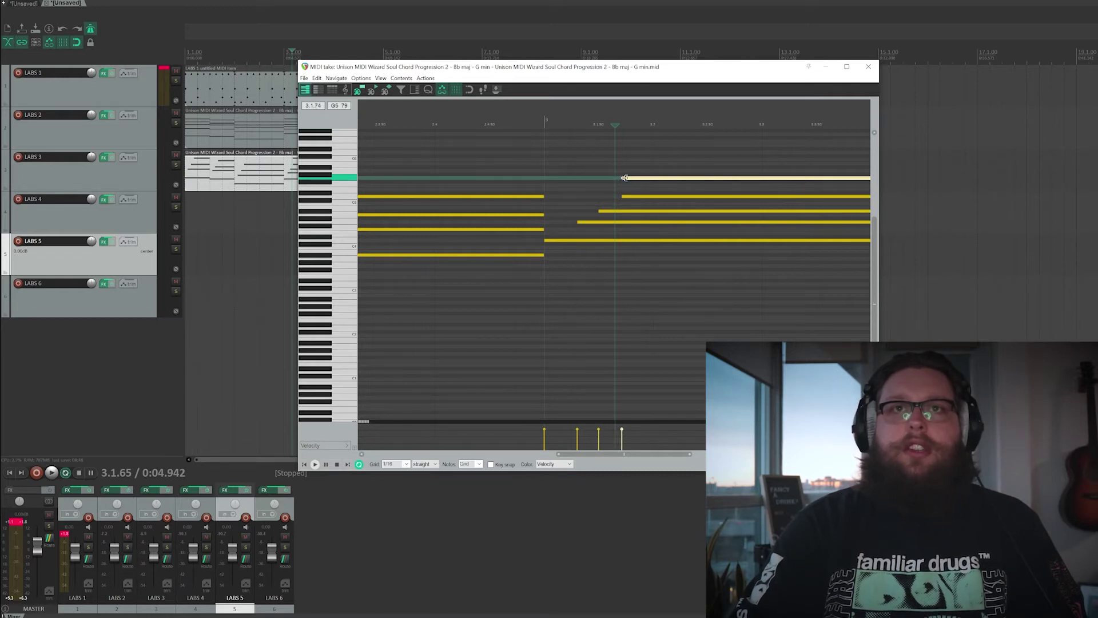
# Step: Stagger the starts of the three upper notes in the bar 4 chord from low to high
pyautogui.scroll(-3, 692, 201)
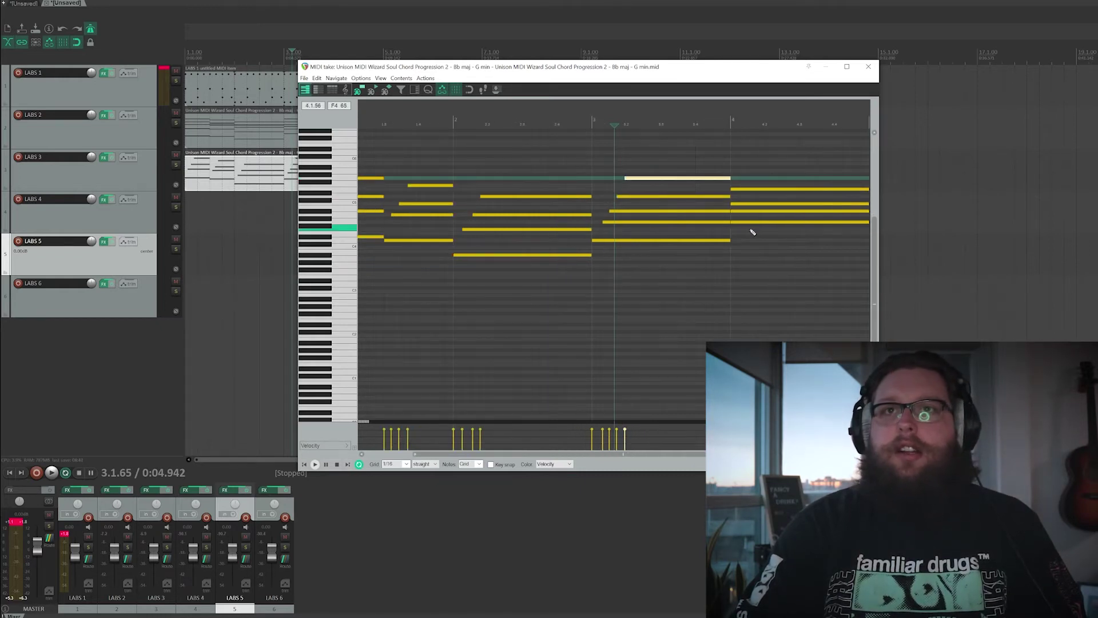
pyautogui.scroll(-3, 743, 230)
pyautogui.click(632, 237)
pyautogui.scroll(3, 572, 237)
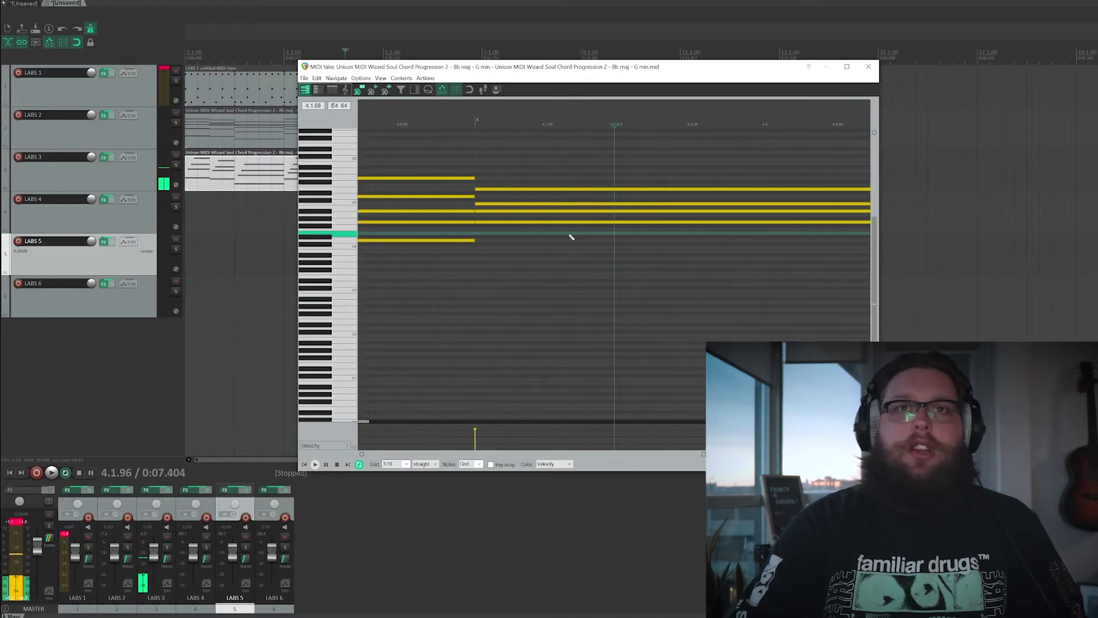
pyautogui.moveTo(485, 218)
pyautogui.mouseDown()
pyautogui.moveTo(507, 184)
pyautogui.moveTo(491, 203)
pyautogui.mouseUp()
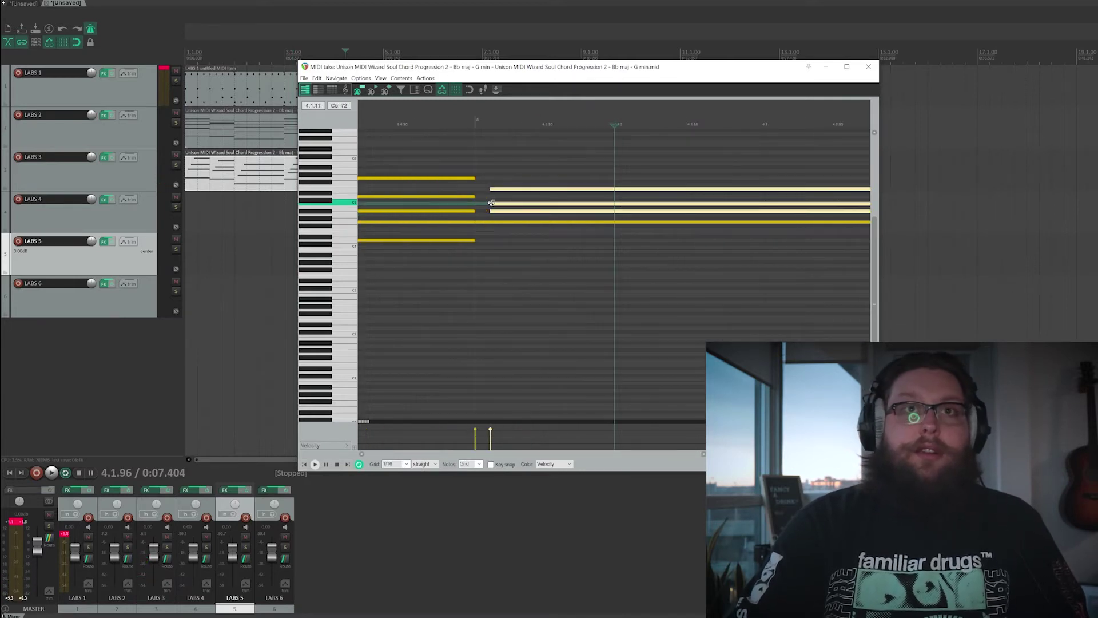
pyautogui.keyDown('ctrl'); pyautogui.click(513, 210); pyautogui.keyUp('ctrl')
pyautogui.click(549, 190)
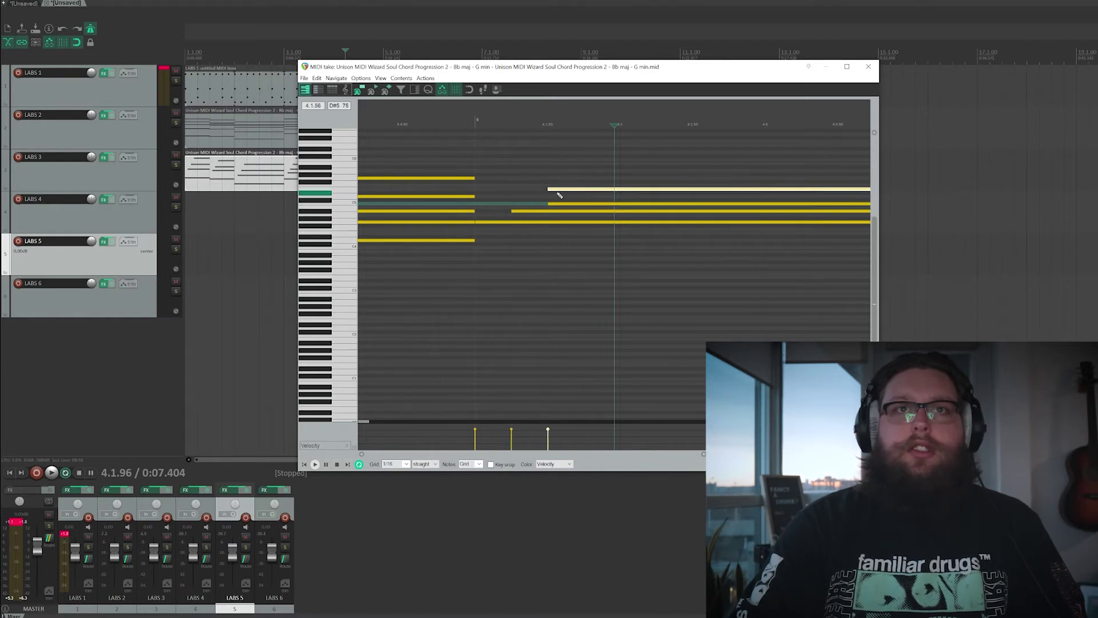
pyautogui.moveTo(549, 188); pyautogui.dragTo(570, 189)
# Step: Play the project from the start to hear the strummed guitar chords, and close the MIDI editor
pyautogui.press('Home')
pyautogui.press('space')
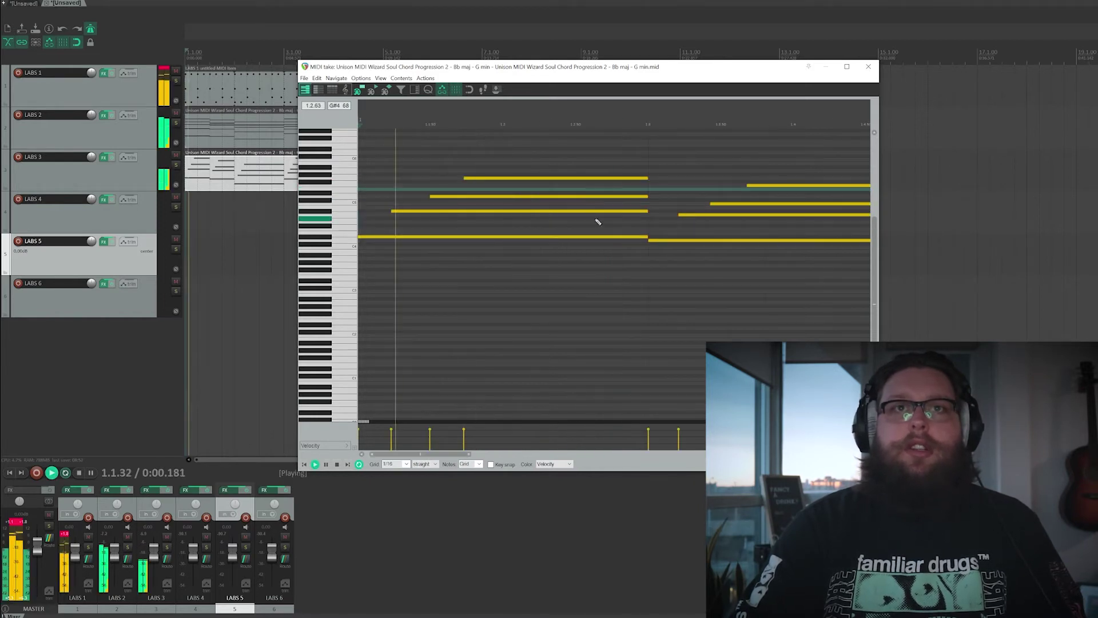
pyautogui.scroll(-3, 597, 223)
pyautogui.scroll(-2, 576, 263)
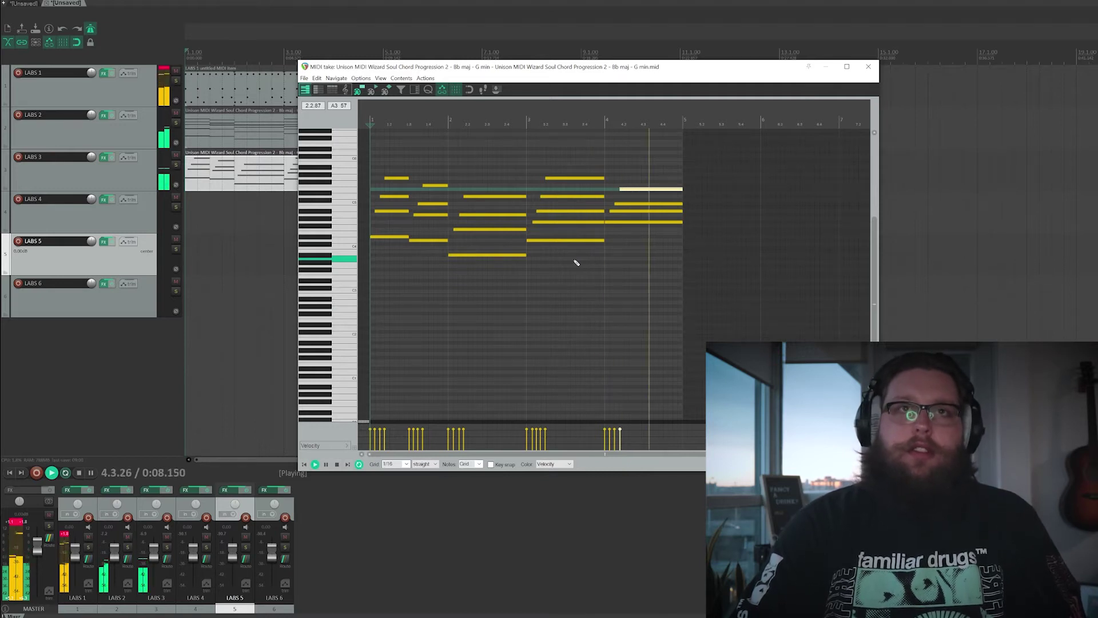
pyautogui.click(869, 68)
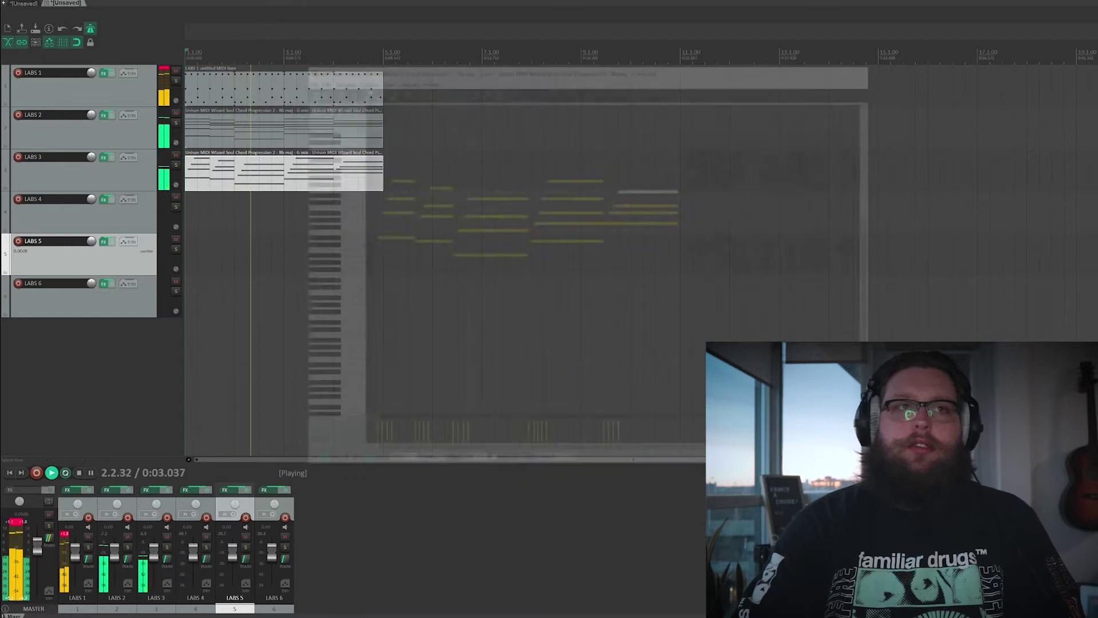
# Step: Stop playback, open the LABS 4 instrument, filter the presets by Synth and load 08 Chiff Piano from Modular Pianos
pyautogui.click(105, 199)
pyautogui.press('space')
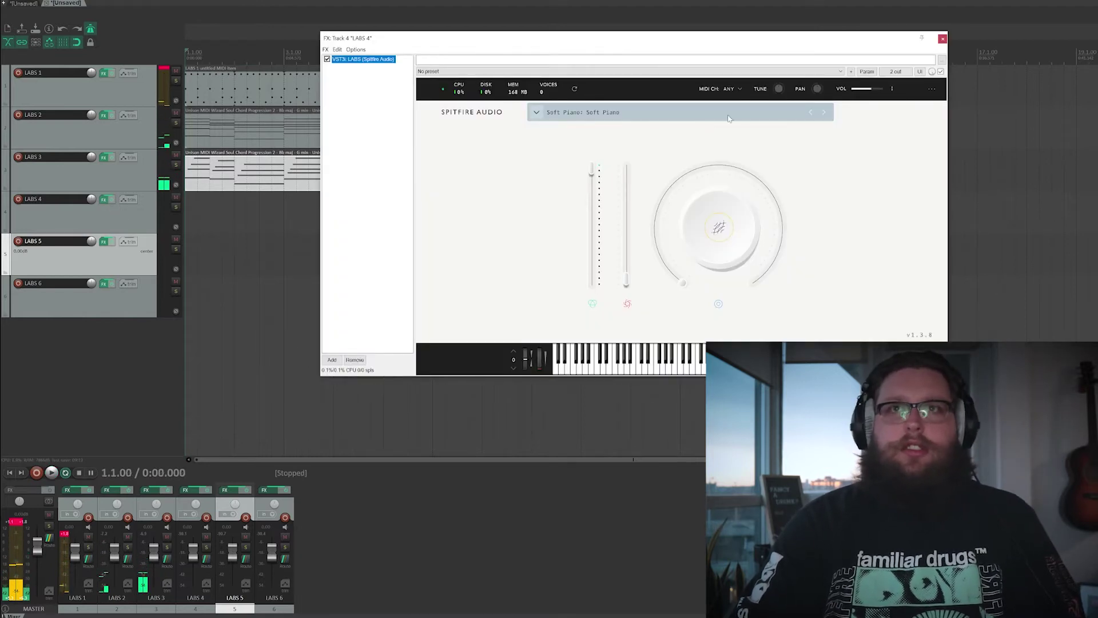
pyautogui.click(551, 114)
pyautogui.scroll(-2, 707, 187)
pyautogui.scroll(-4, 706, 188)
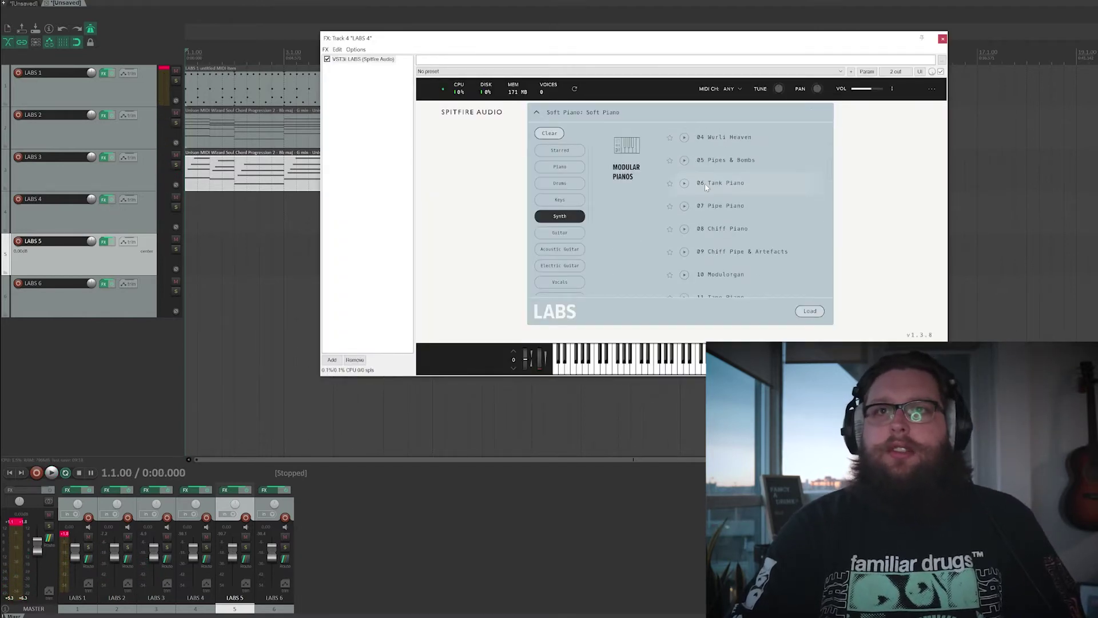
pyautogui.click(723, 230)
# Step: Clear the Synth preset filter in LABS 4 and load Vox Humana from Tape Orchestra
pyautogui.scroll(-5, 701, 221)
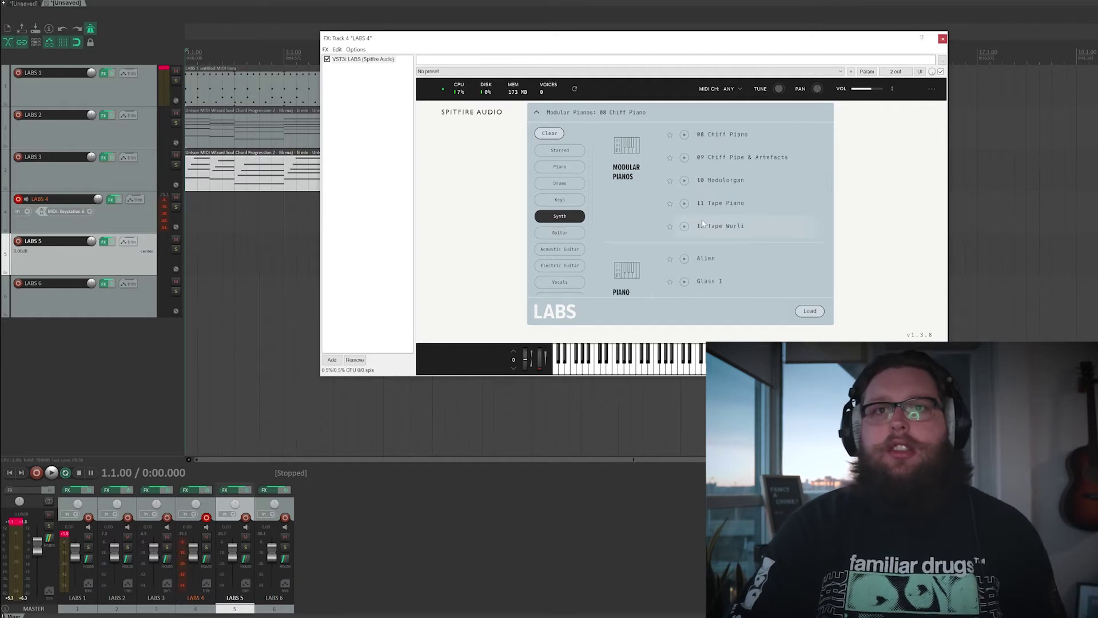
pyautogui.scroll(-8, 701, 201)
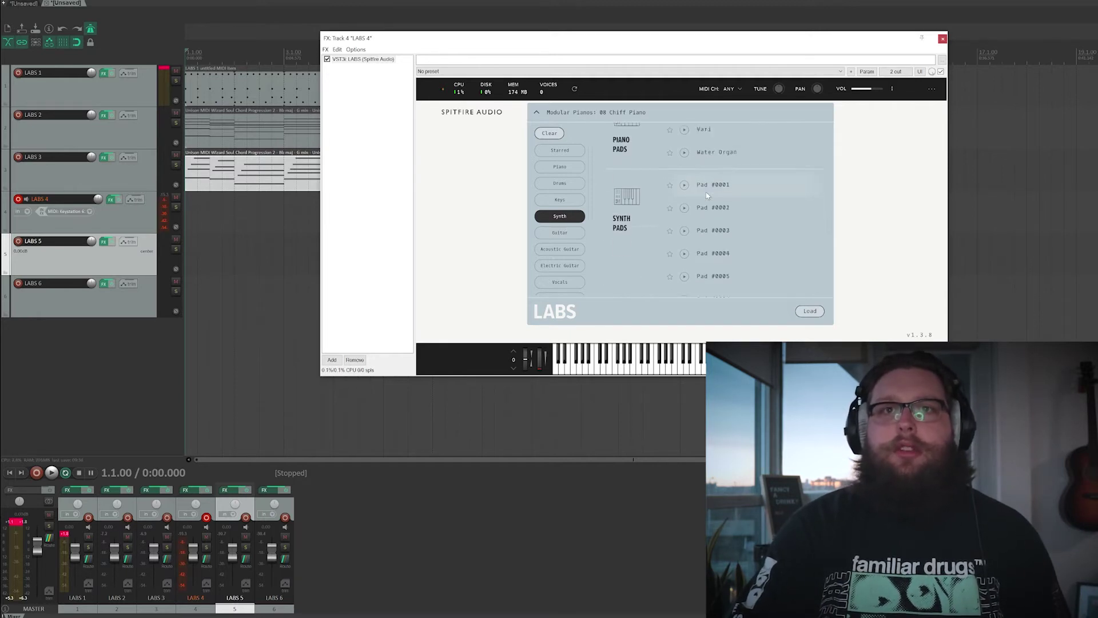
pyautogui.scroll(-3, 707, 197)
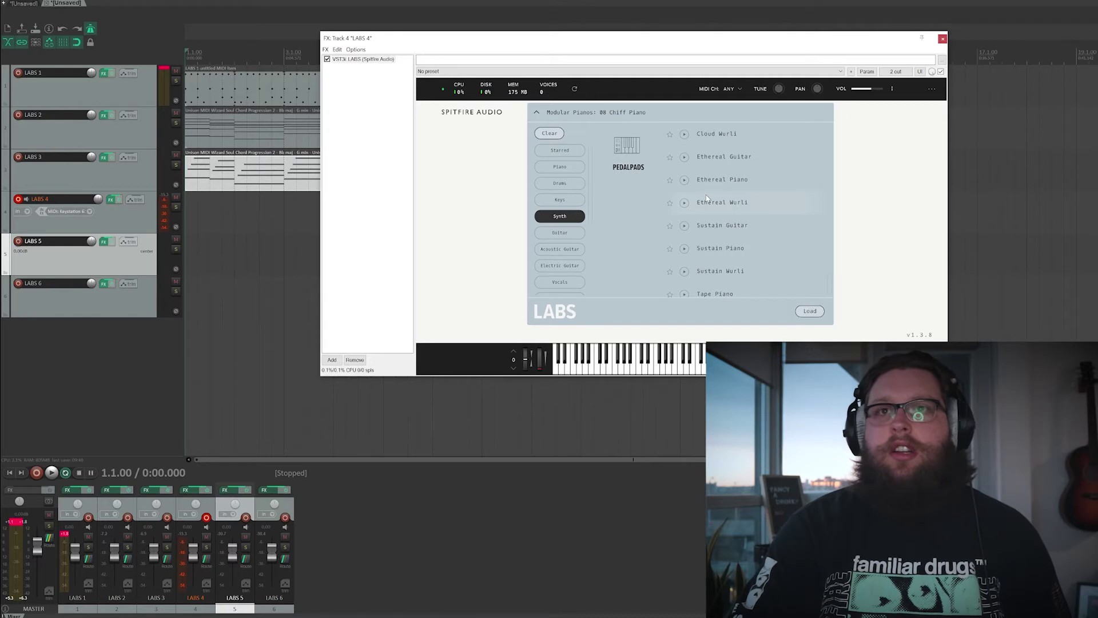
pyautogui.scroll(-1, 706, 223)
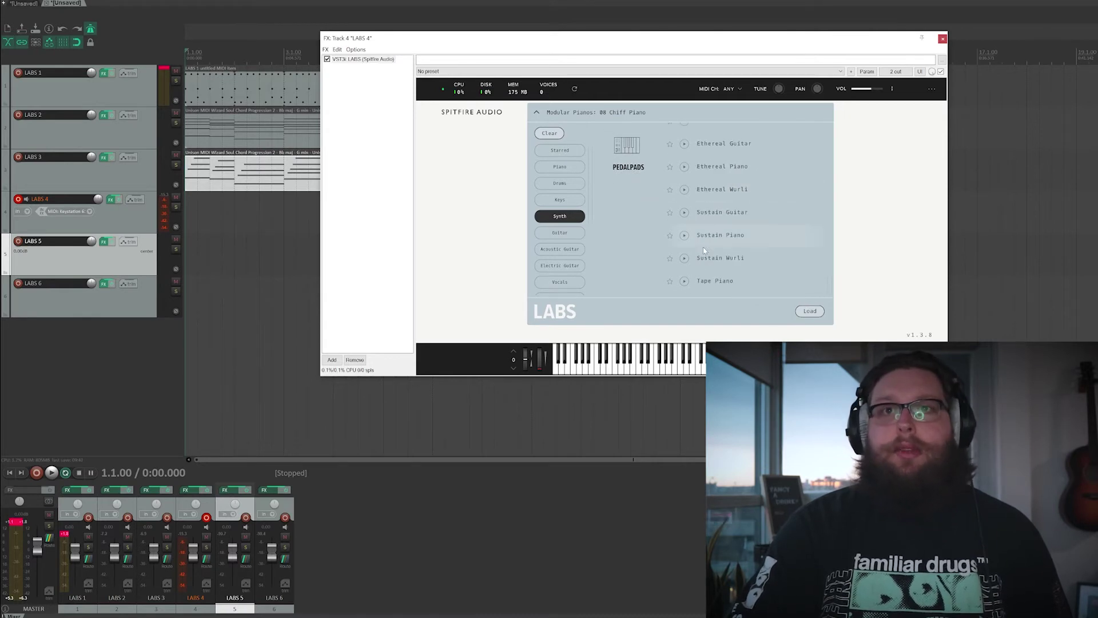
pyautogui.scroll(-3, 578, 214)
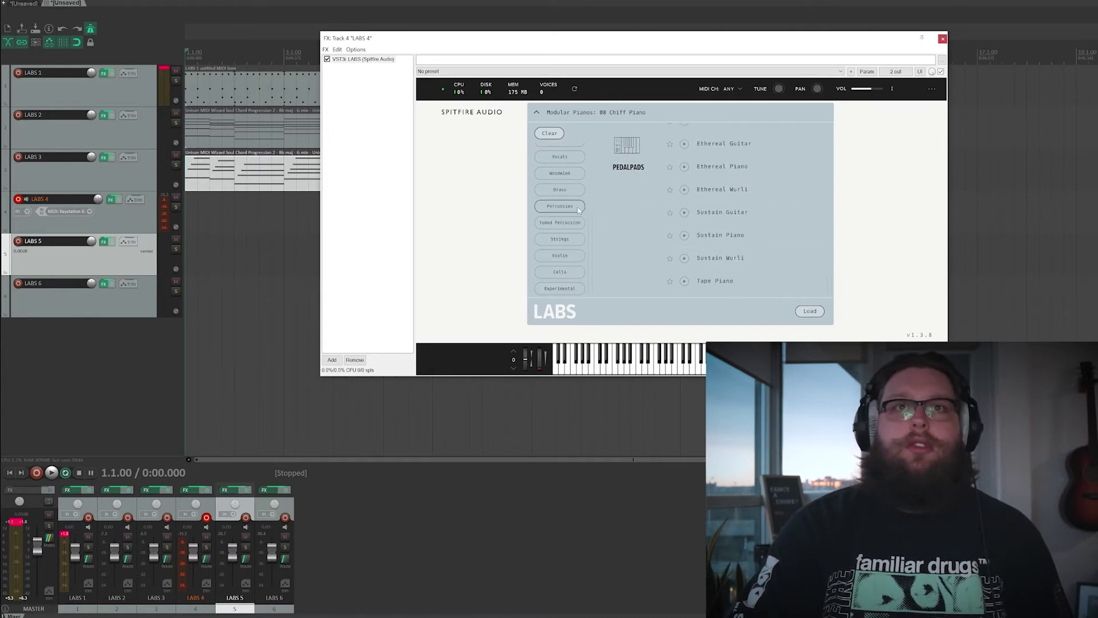
pyautogui.scroll(3, 578, 209)
pyautogui.click(575, 207)
pyautogui.scroll(-12, 655, 199)
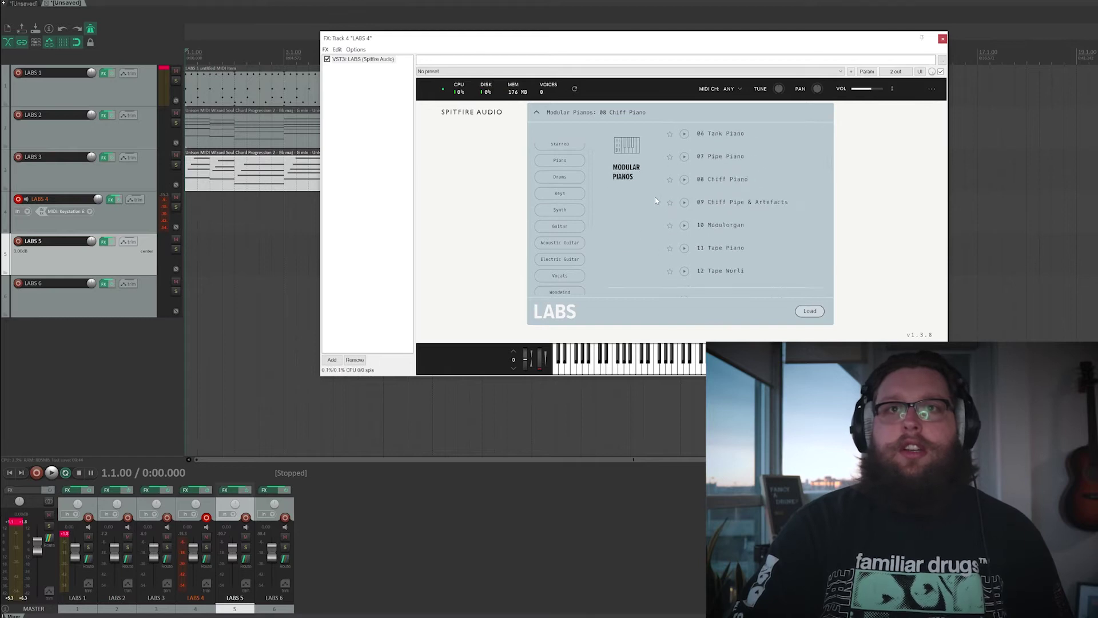
pyautogui.scroll(2, 655, 200)
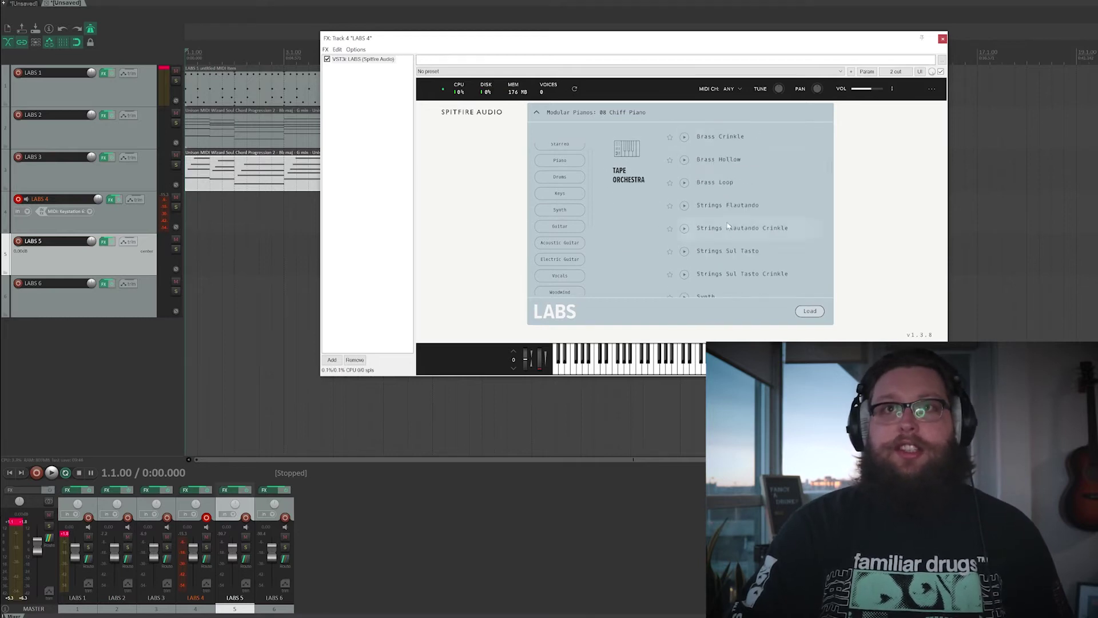
pyautogui.scroll(-3, 723, 243)
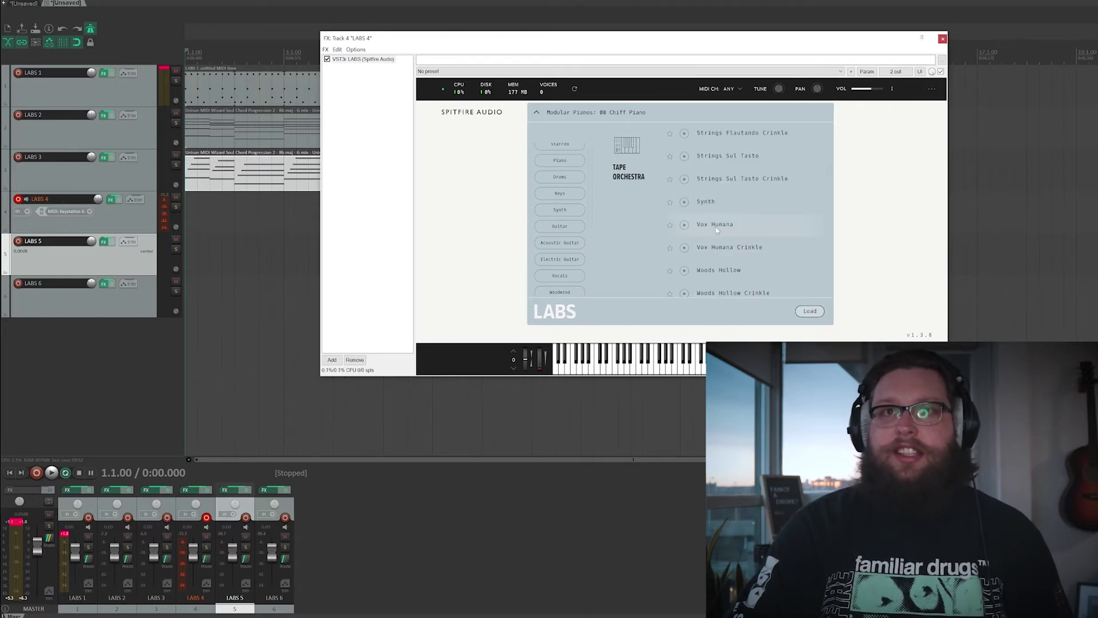
pyautogui.doubleClick(717, 230)
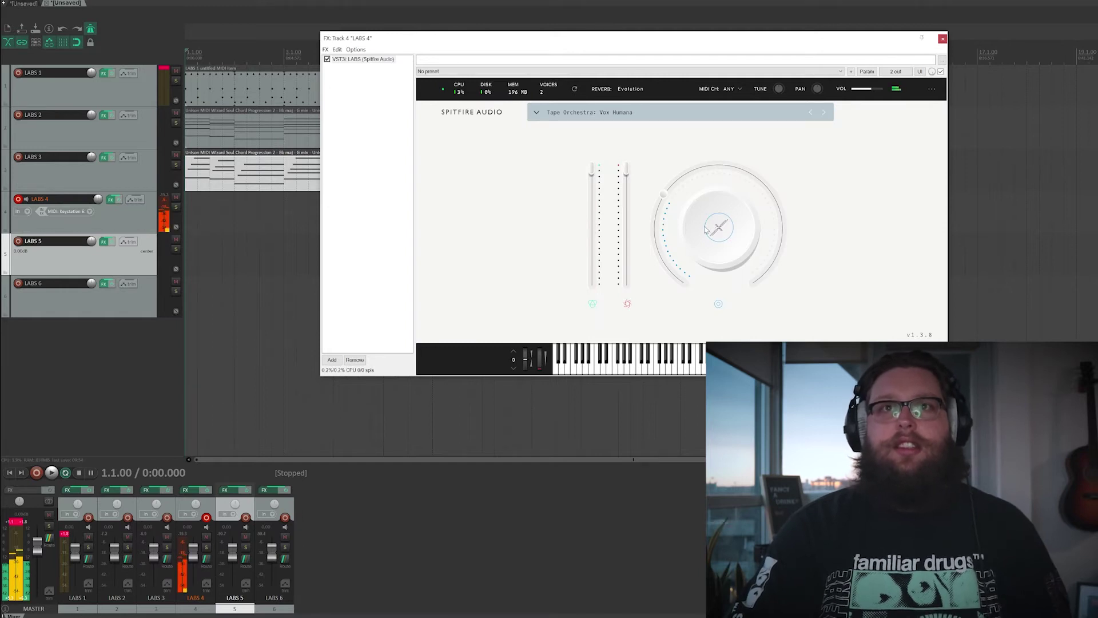
# Step: Audition the Synth preset from Tape Orchestra in place of Vox Humana
pyautogui.click(627, 115)
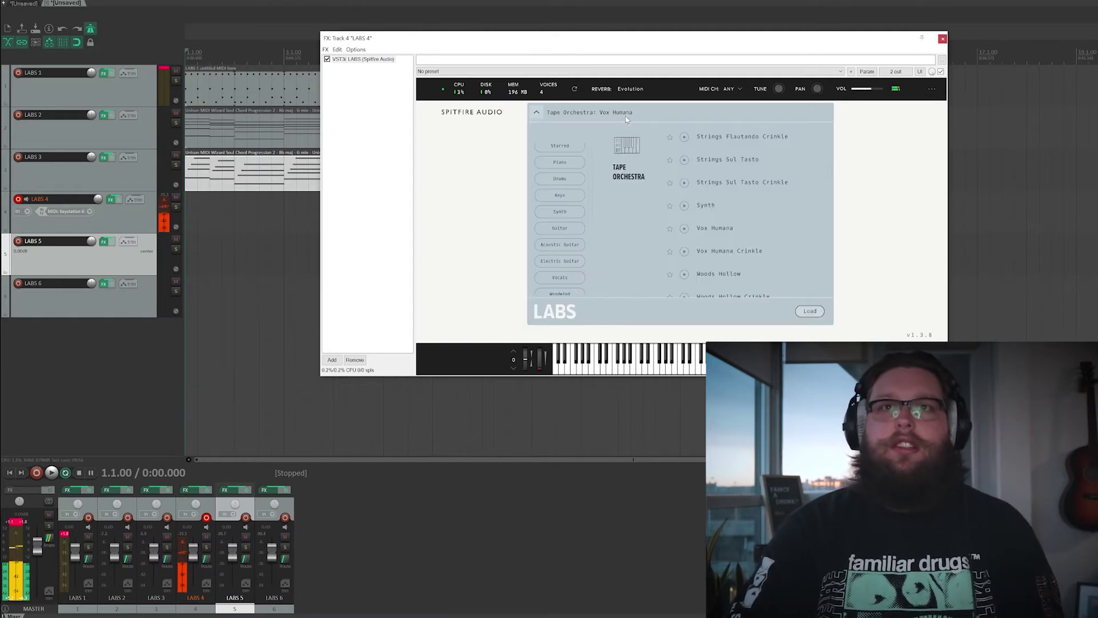
pyautogui.scroll(-3, 721, 242)
pyautogui.scroll(5, 720, 242)
pyautogui.scroll(2, 722, 244)
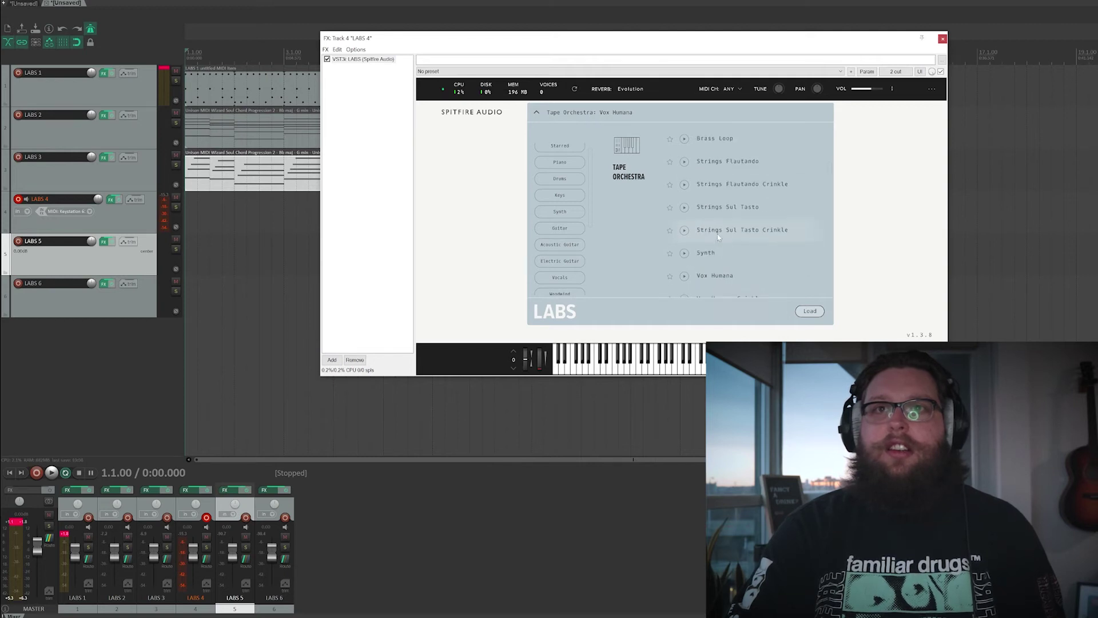
pyautogui.doubleClick(711, 252)
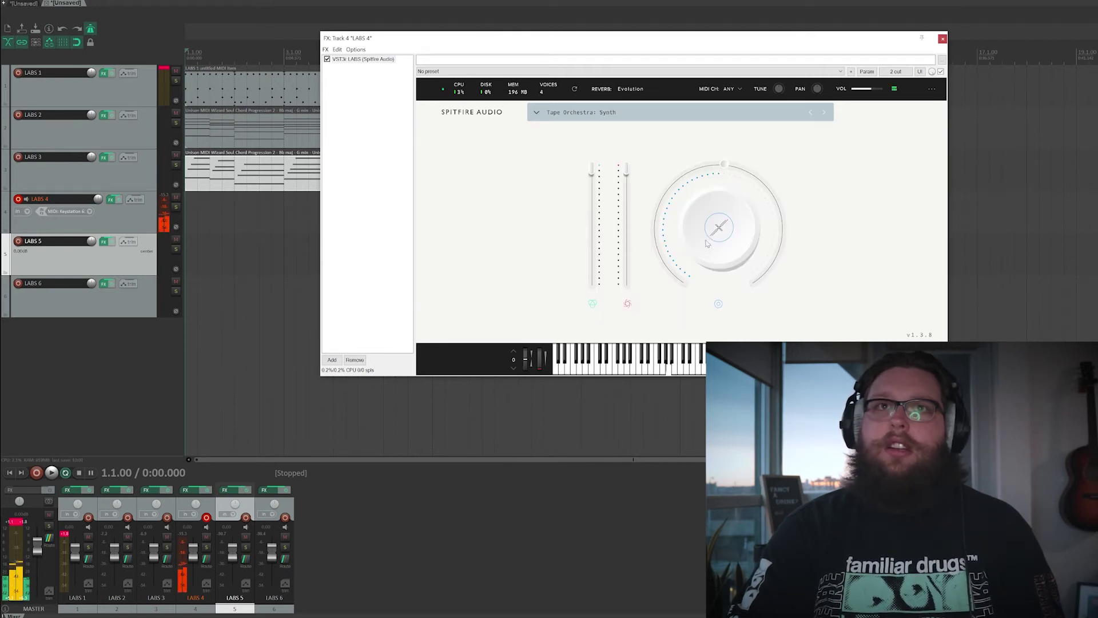
# Step: Audition the Tape Orchestra presets Strings Flautando, Brass Hollow and Brass Loop in turn
pyautogui.click(538, 114)
pyautogui.scroll(1, 715, 192)
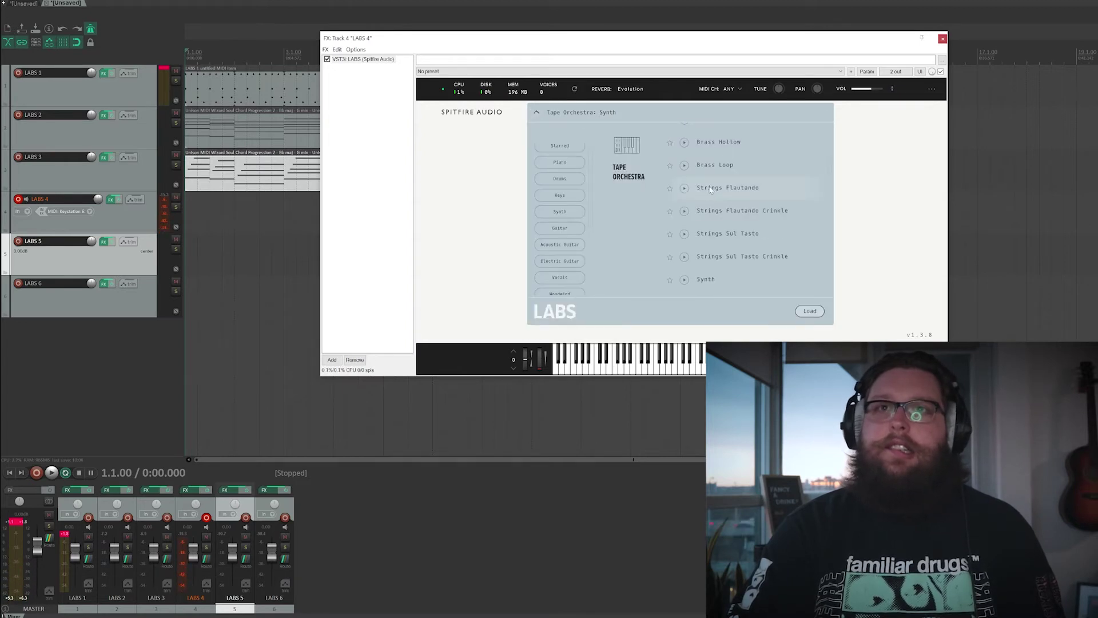
pyautogui.click(710, 190)
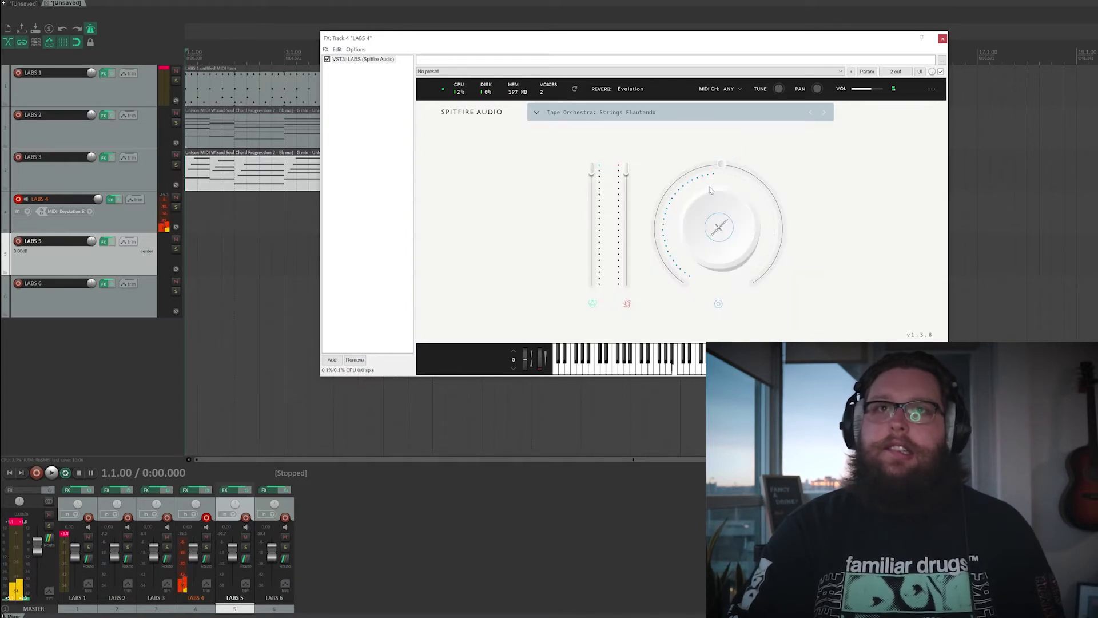
pyautogui.click(559, 114)
pyautogui.scroll(1, 722, 163)
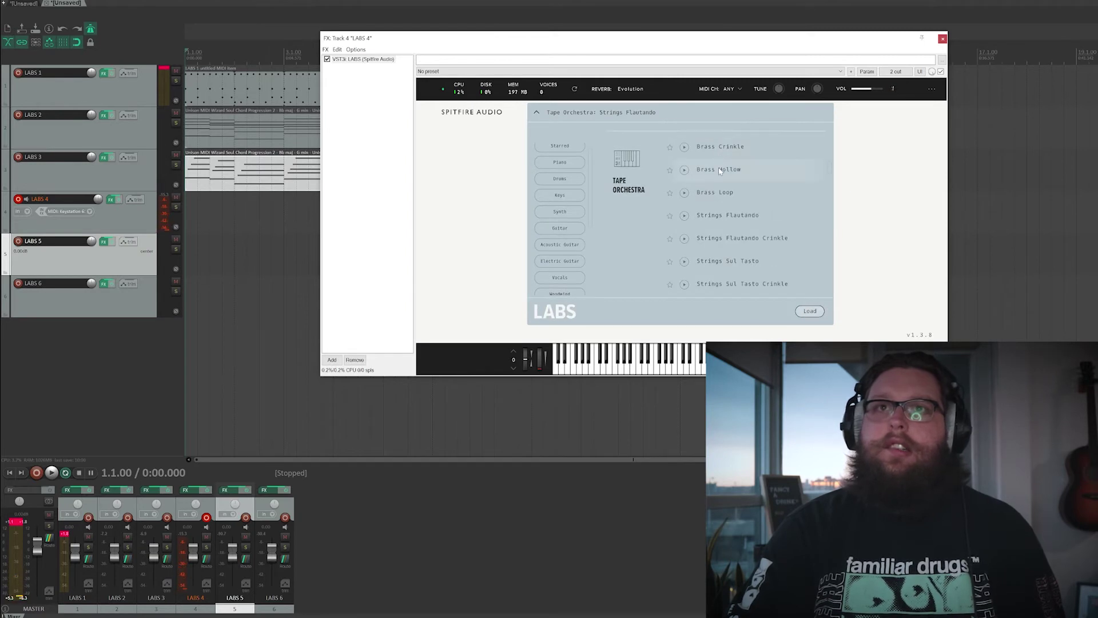
pyautogui.click(720, 170)
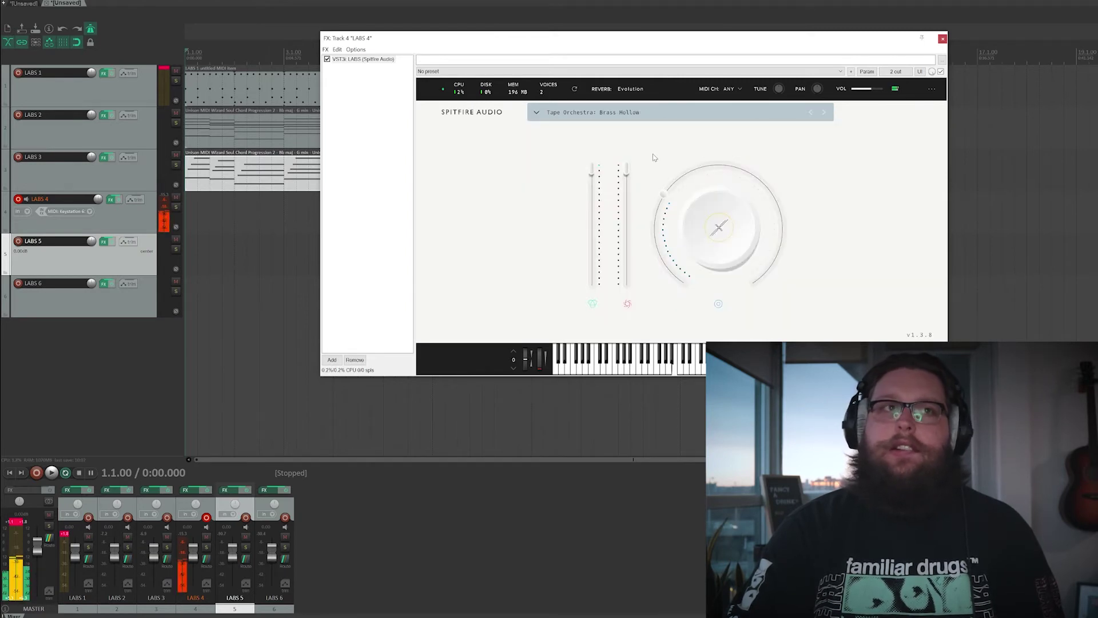
pyautogui.click(602, 114)
pyautogui.click(709, 196)
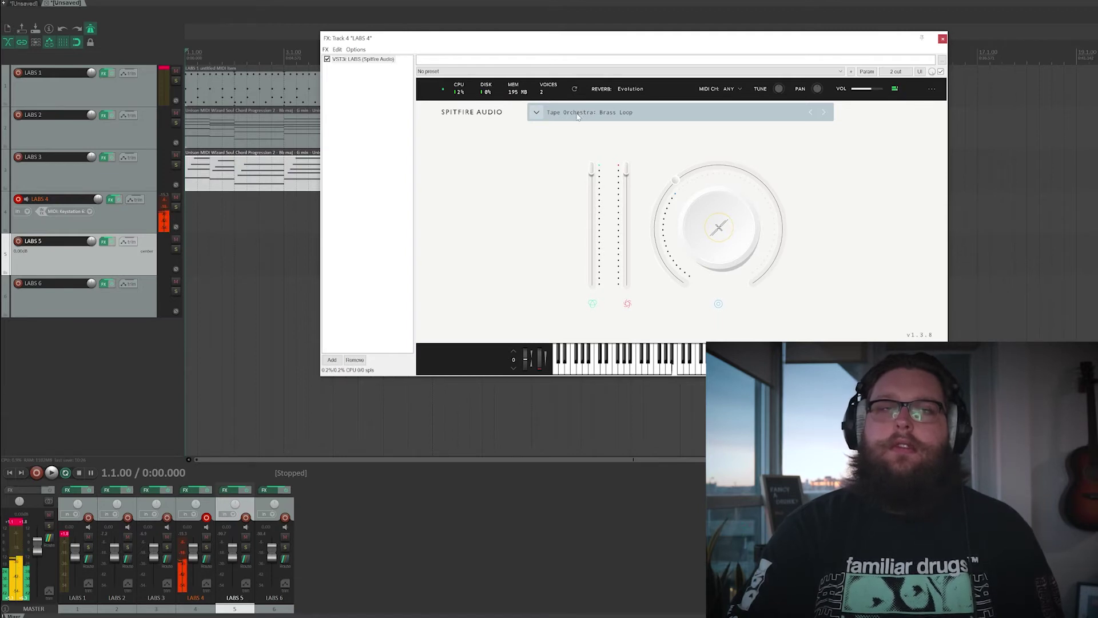
# Step: Load the Tape Orchestra preset Brass Crinkle and turn its Variation down to a low setting
pyautogui.click(593, 114)
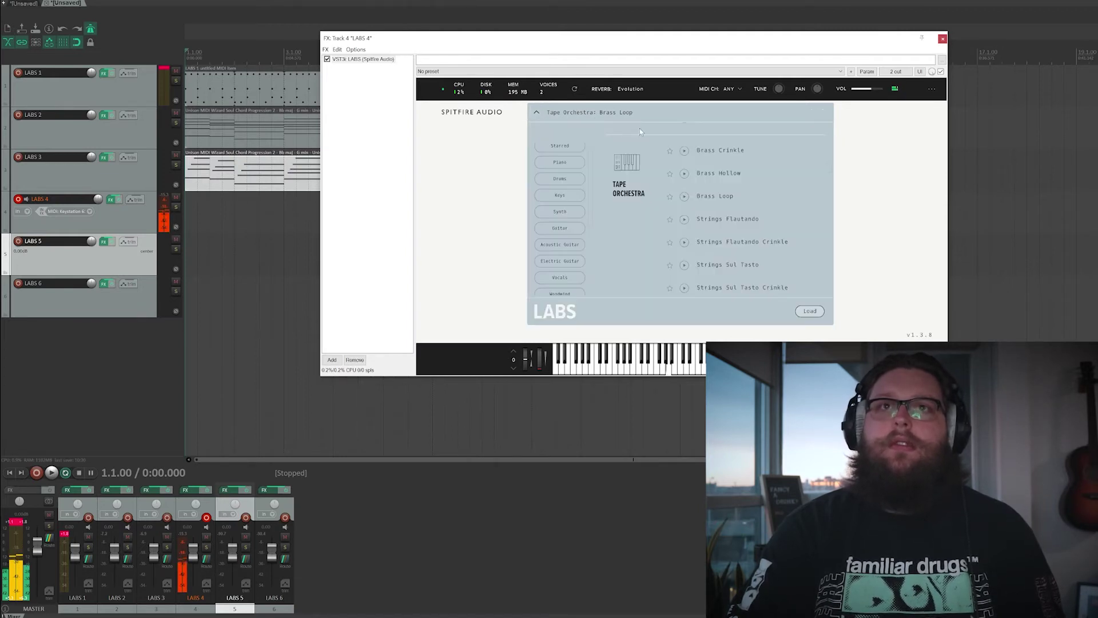
pyautogui.click(722, 152)
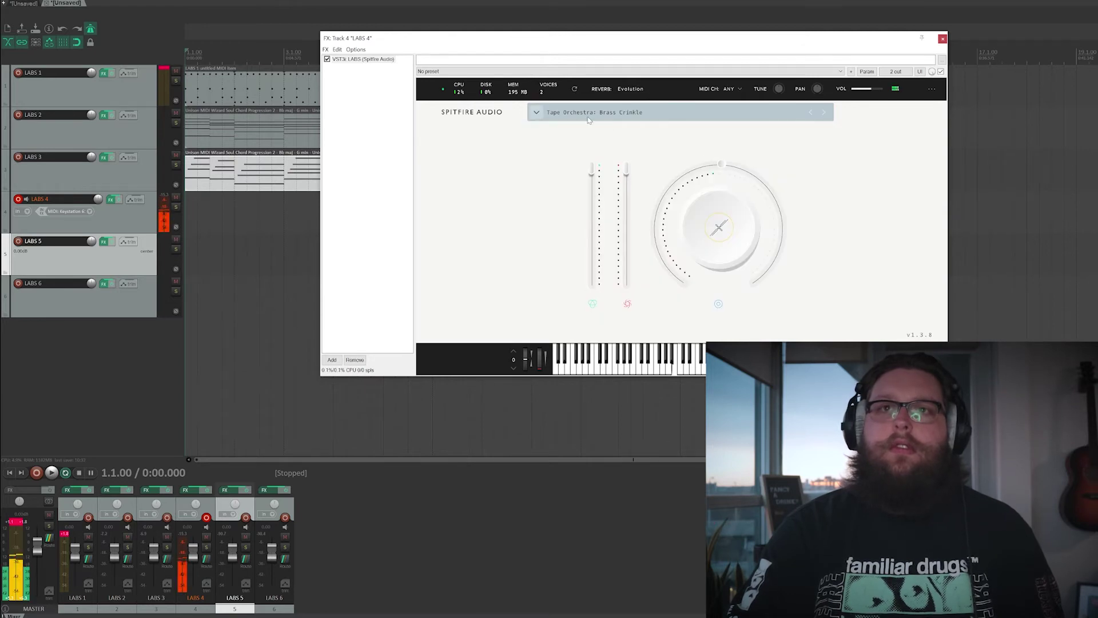
pyautogui.moveTo(788, 204)
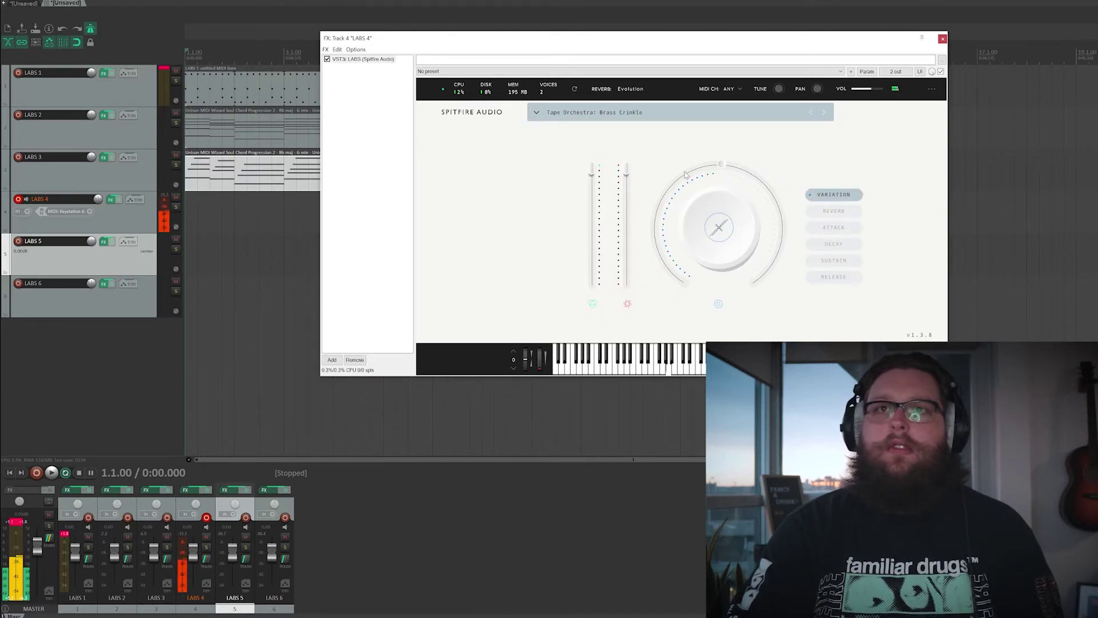
pyautogui.moveTo(686, 174); pyautogui.dragTo(720, 230)
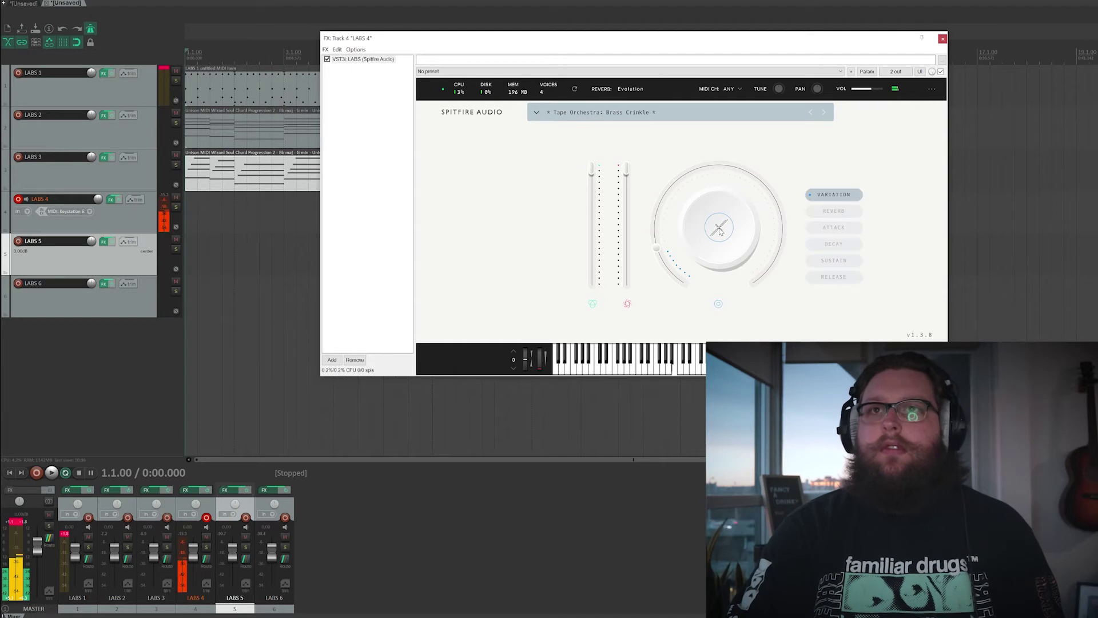
# Step: Reduce the Reverb amount and slightly shorten the Decay of the Brass Crinkle preset
pyautogui.click(834, 210)
pyautogui.moveTo(679, 203); pyautogui.dragTo(660, 244)
pyautogui.click(834, 228)
pyautogui.click(833, 244)
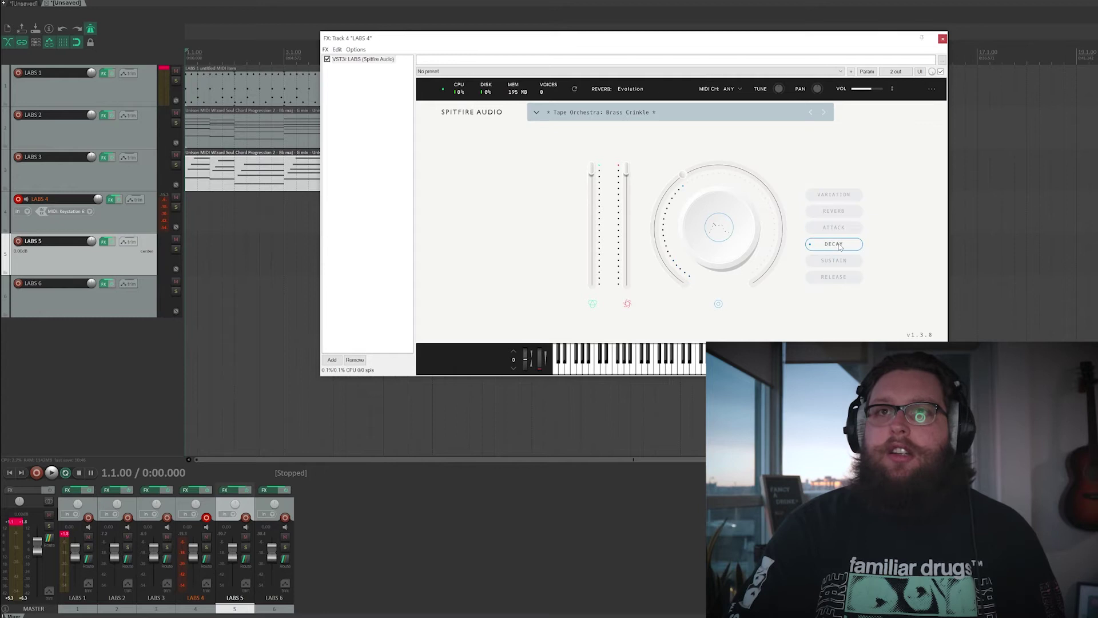
pyautogui.moveTo(682, 181); pyautogui.dragTo(674, 188)
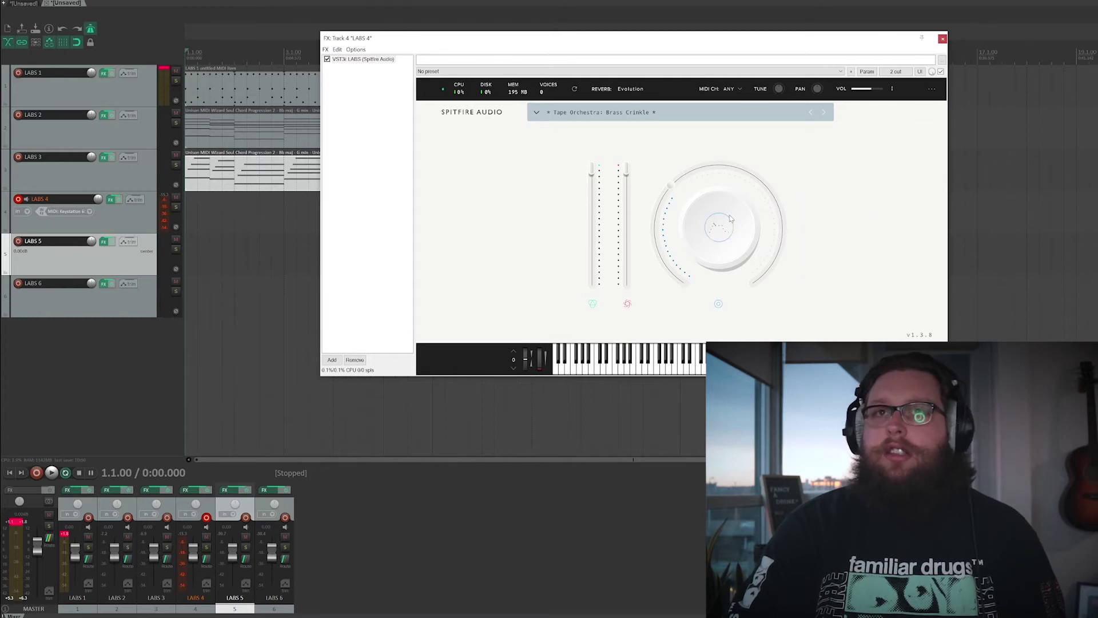
# Step: Raise the Release of the Brass Crinkle preset to past the halfway point and close the LABS 4 instrument
pyautogui.click(845, 261)
pyautogui.click(834, 277)
pyautogui.moveTo(690, 179); pyautogui.dragTo(740, 182)
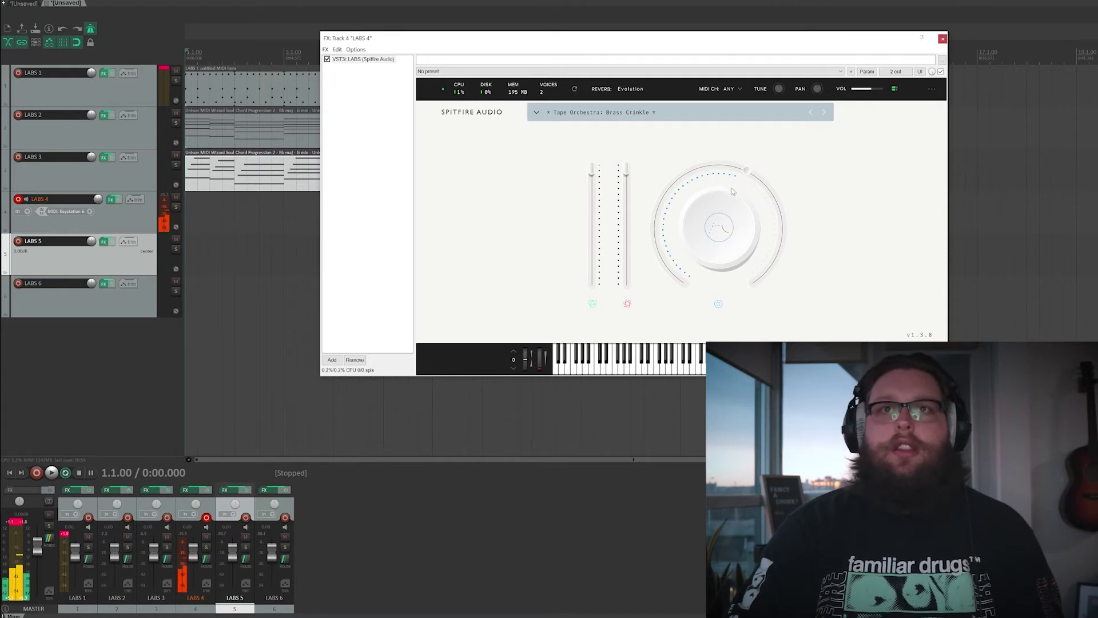
pyautogui.moveTo(660, 223)
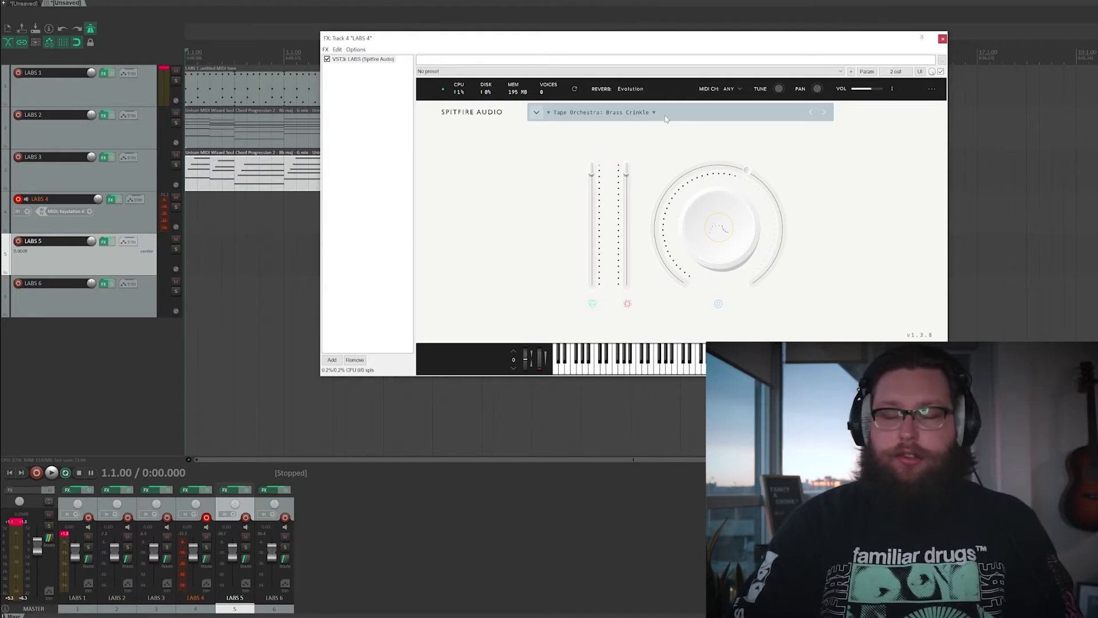
pyautogui.click(942, 39)
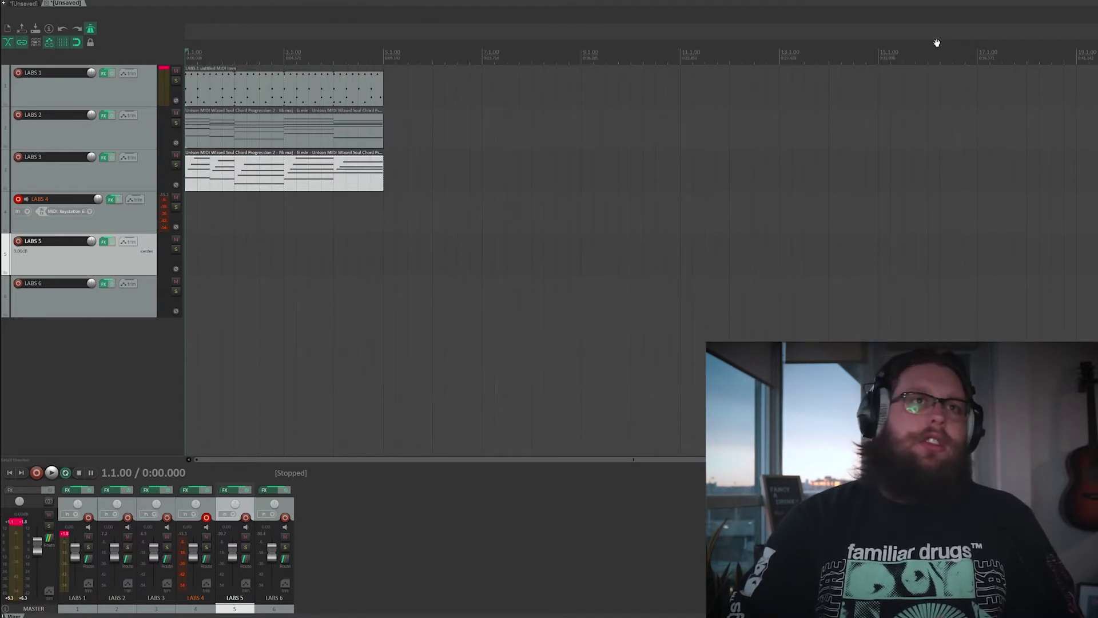
# Step: Copy the LABS 3 chord progression item to the start of the LABS 4 track and open the copy in the MIDI editor
pyautogui.click(308, 180)
pyautogui.click(187, 213)
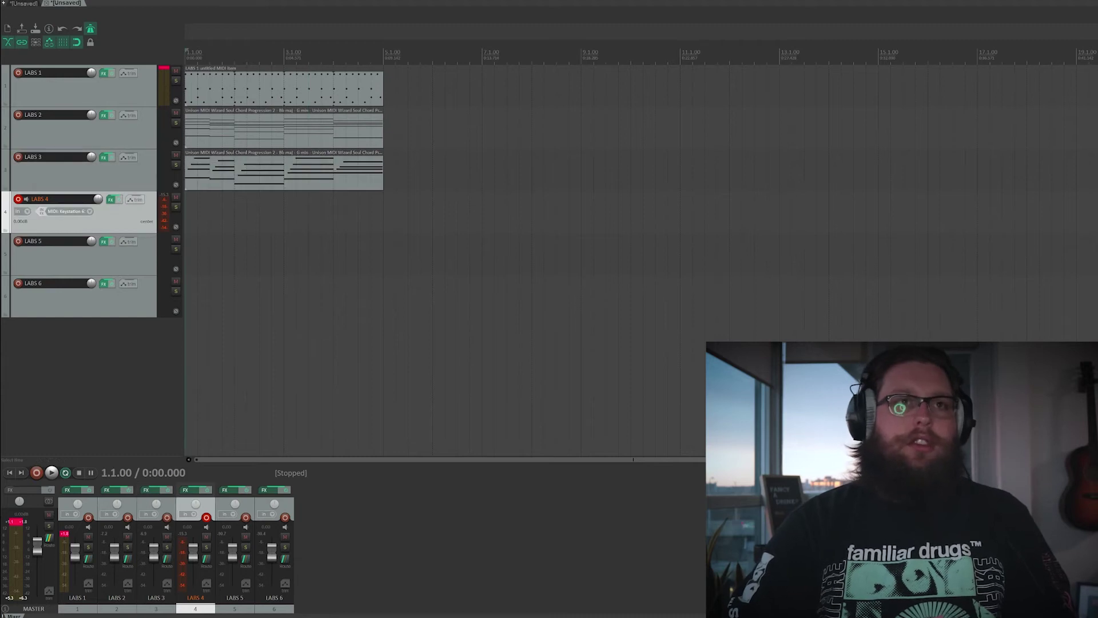
pyautogui.hotkey('ctrl', 'v')
pyautogui.click(271, 215)
pyautogui.rightClick(295, 212)
pyautogui.click(400, 320)
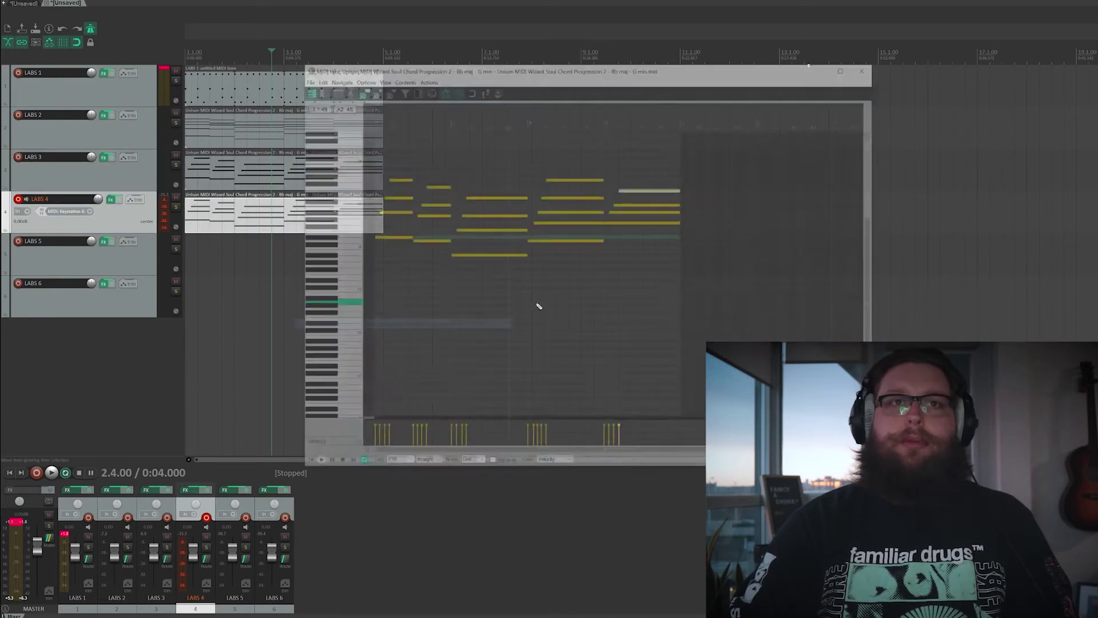
# Step: Delete the upper notes of all five chords, leaving only each chord's lowest note, and briefly play the result from the start
pyautogui.moveTo(375, 221); pyautogui.dragTo(695, 166)
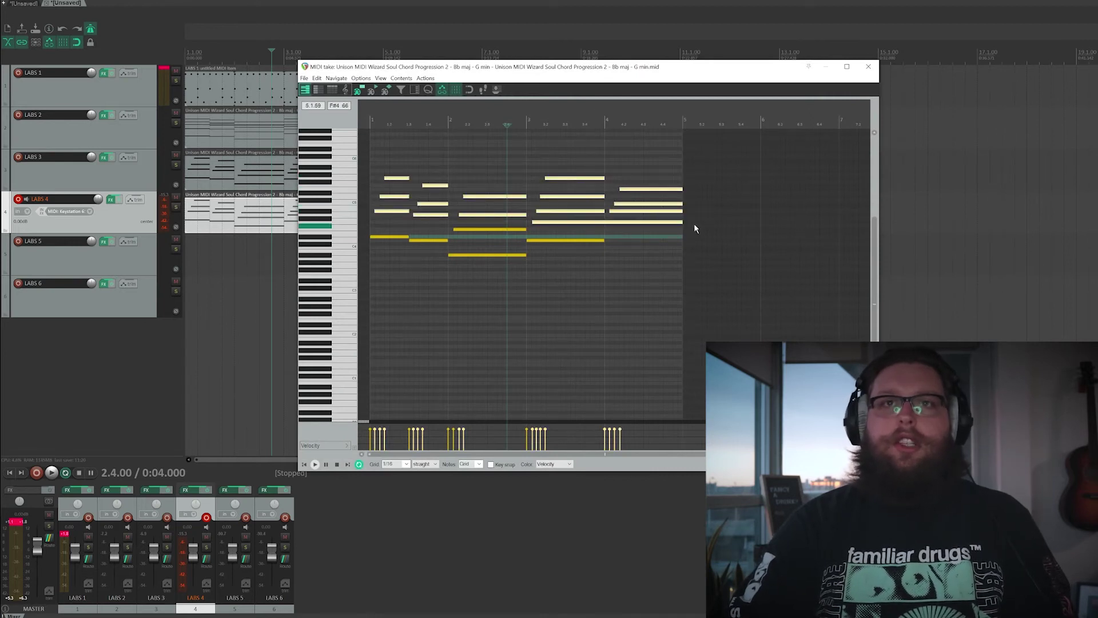
pyautogui.click(652, 189)
pyautogui.moveTo(641, 167); pyautogui.dragTo(651, 215)
pyautogui.press('Delete')
pyautogui.moveTo(553, 159); pyautogui.dragTo(571, 229)
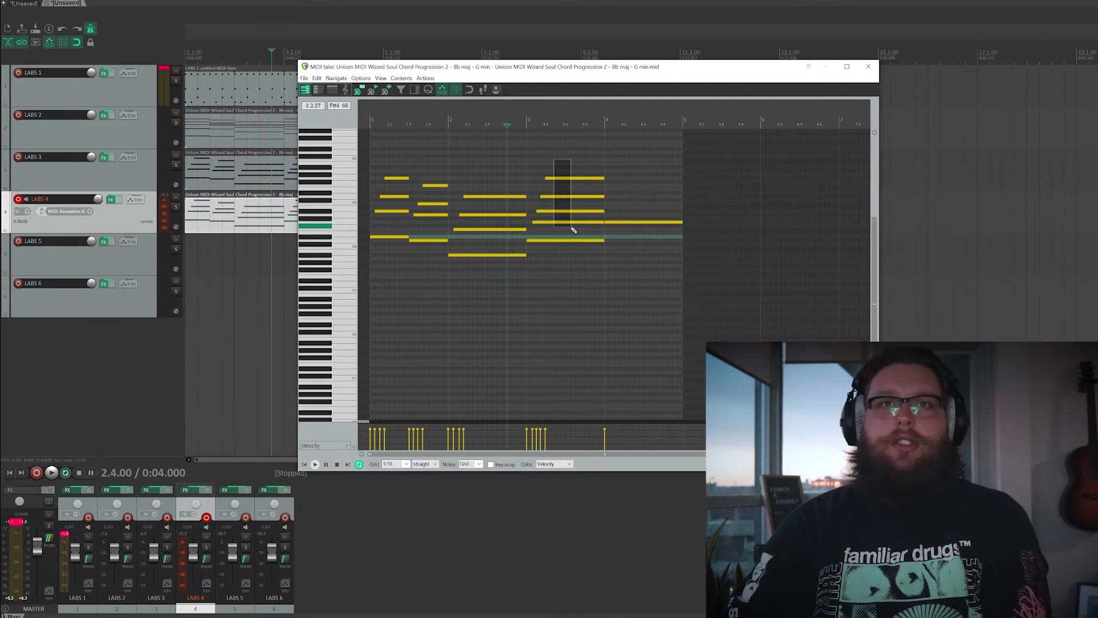
pyautogui.press('Delete')
pyautogui.moveTo(472, 177); pyautogui.dragTo(499, 233)
pyautogui.press('Delete')
pyautogui.press('Delete')
pyautogui.moveTo(415, 226); pyautogui.dragTo(373, 167)
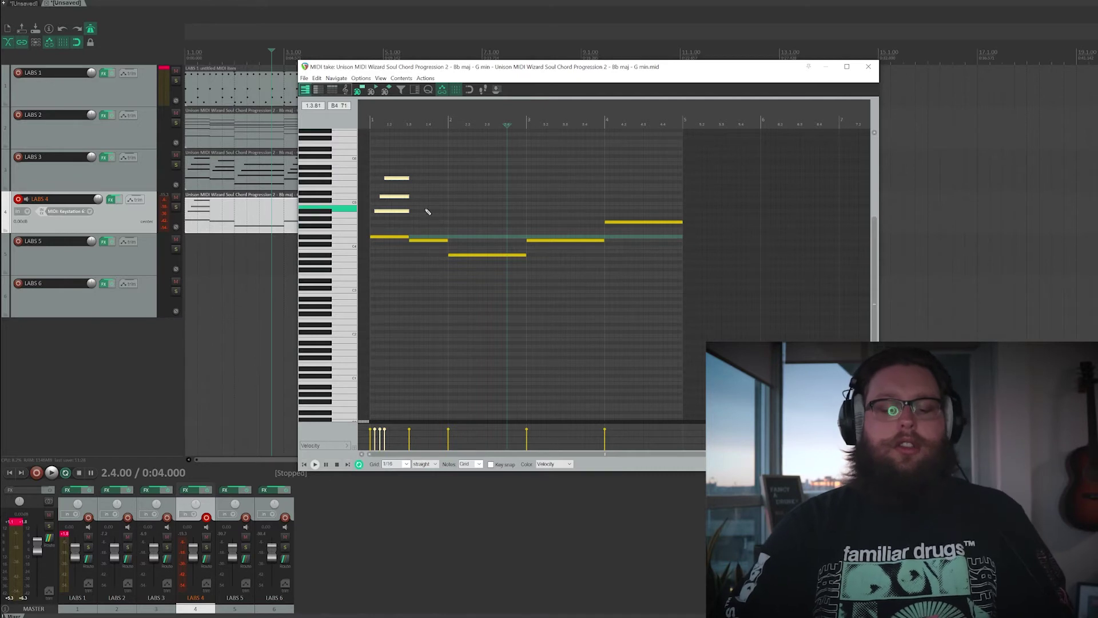
pyautogui.press('Delete')
pyautogui.press('space')
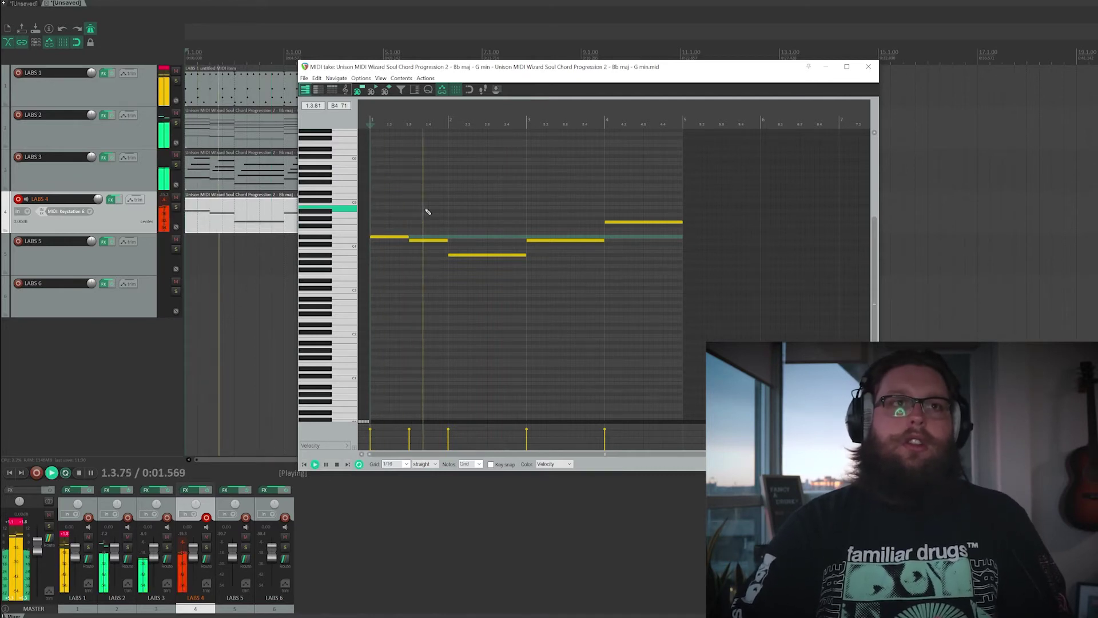
pyautogui.press('space')
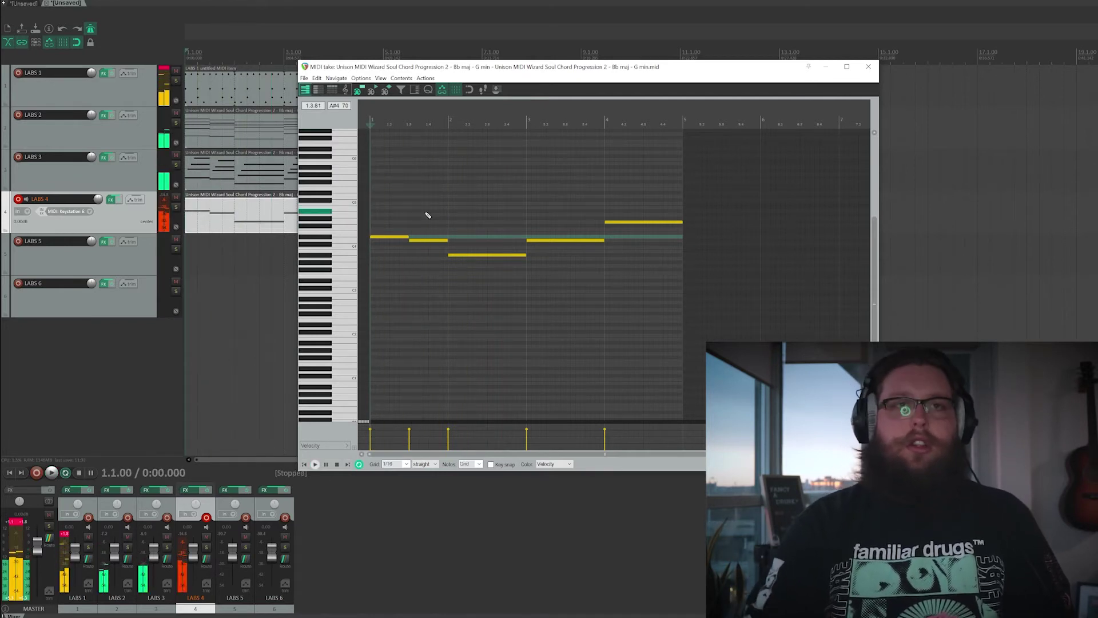
# Step: Raise all five remaining LABS 4 notes by one octave and play the project from the start
pyautogui.moveTo(671, 205); pyautogui.dragTo(370, 266)
pyautogui.click(353, 242)
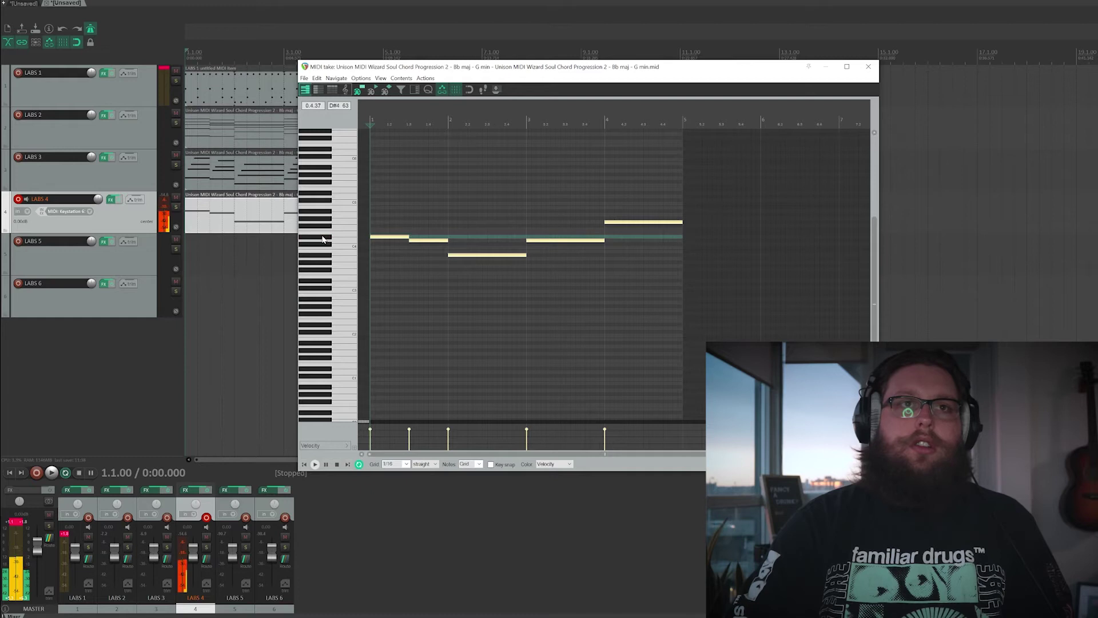
pyautogui.moveTo(381, 240); pyautogui.dragTo(382, 196)
pyautogui.press('space')
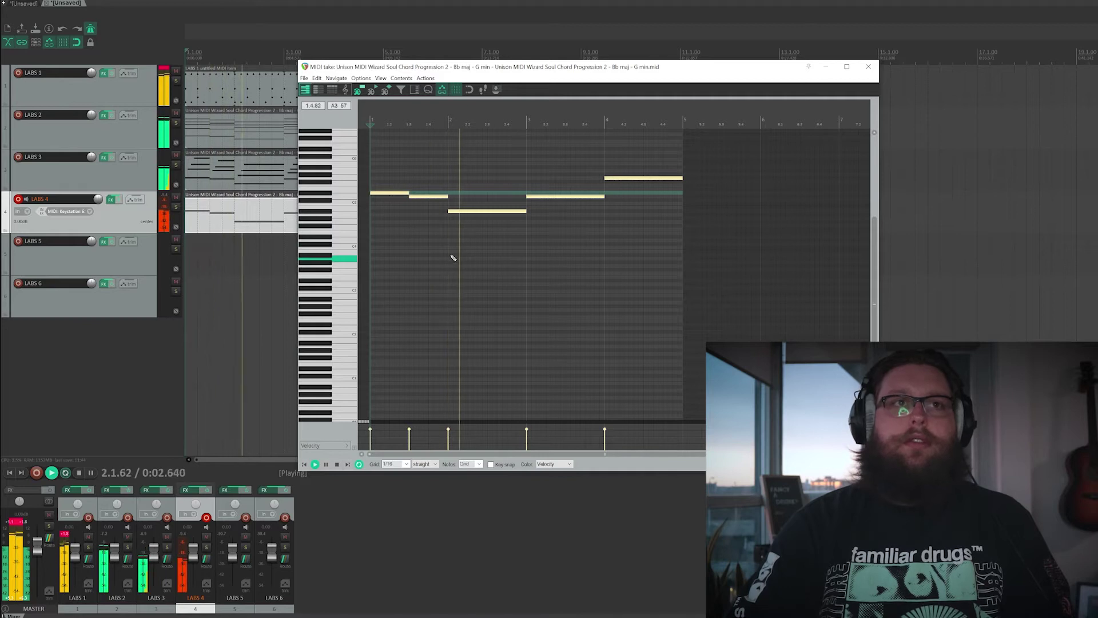
# Step: Lower the last note of the LABS 4 item by one octave in the MIDI editor and play the project from the start
pyautogui.click(868, 66)
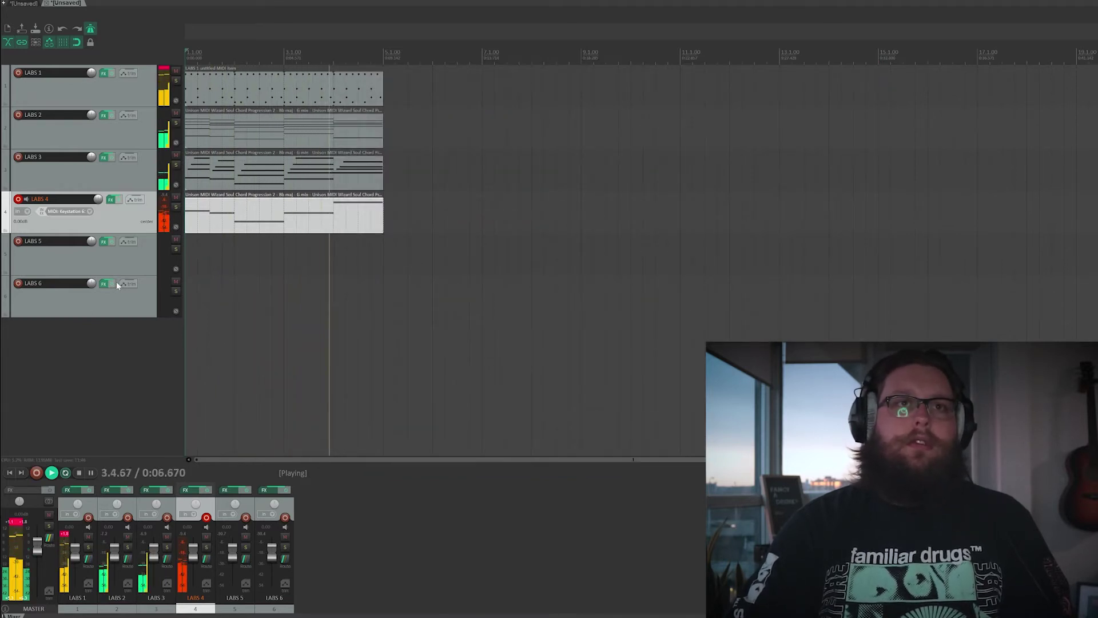
pyautogui.press('space')
pyautogui.click(346, 215)
pyautogui.rightClick(296, 229)
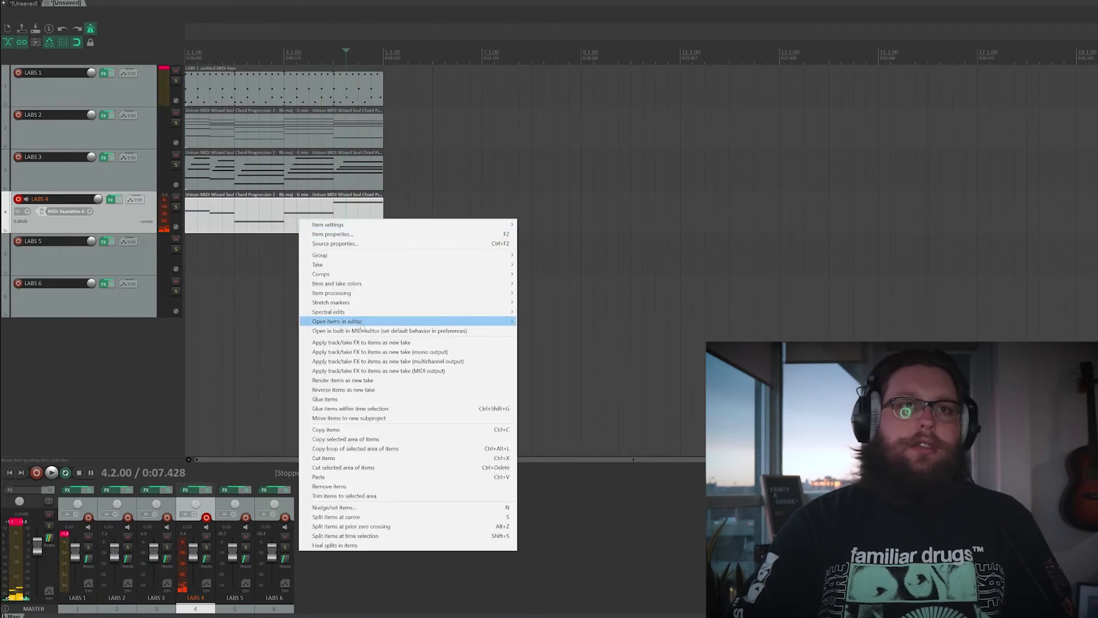
pyautogui.click(343, 322)
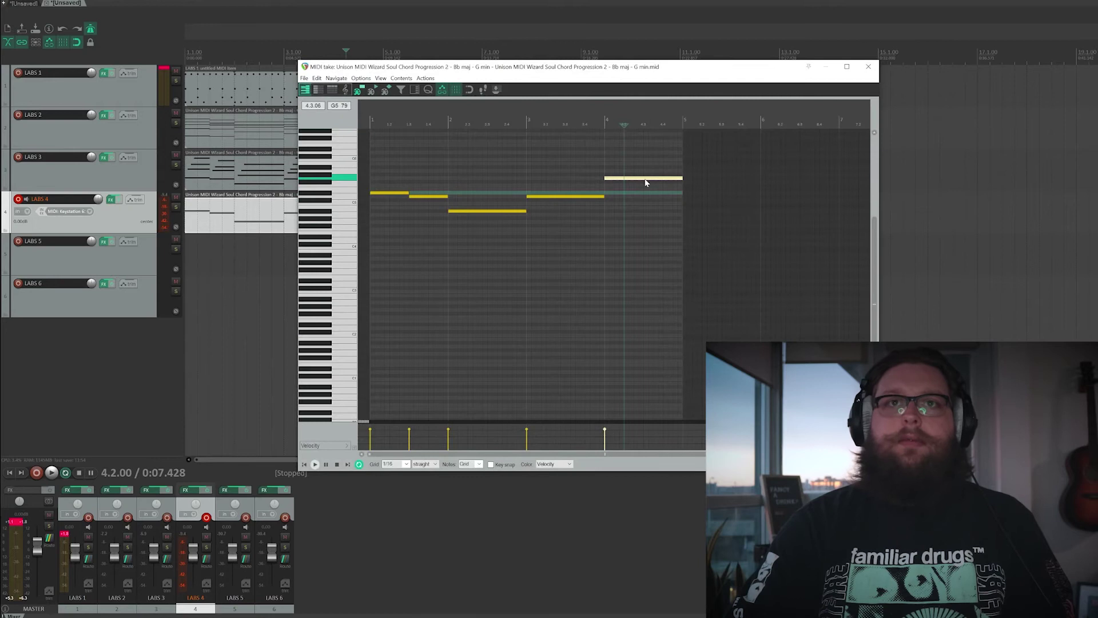
pyautogui.moveTo(611, 182); pyautogui.dragTo(615, 225)
pyautogui.press('space')
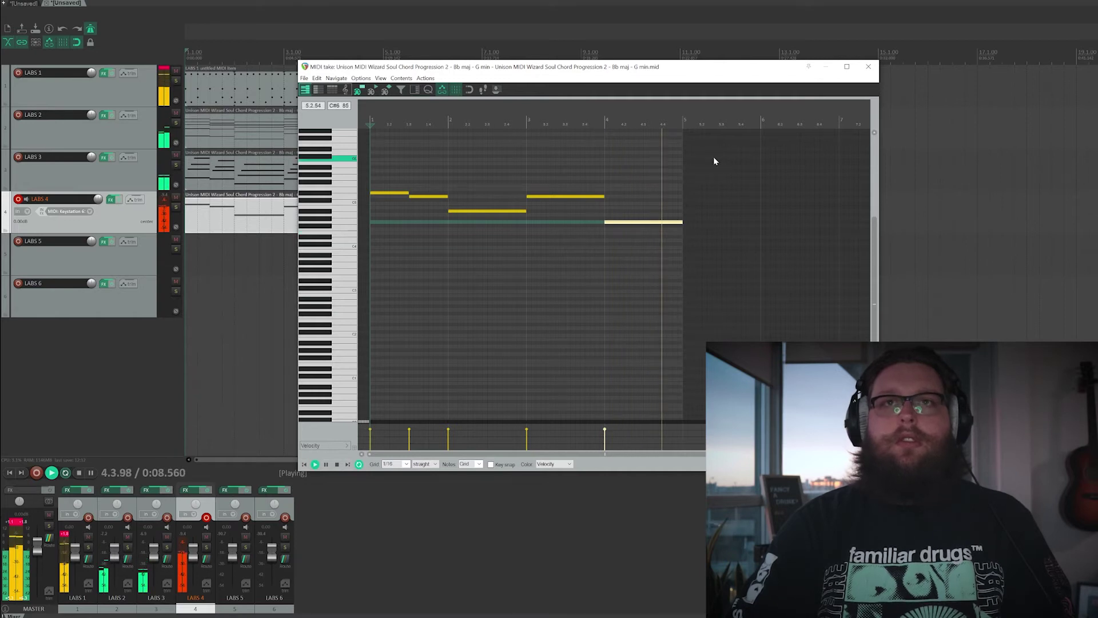
pyautogui.click(866, 66)
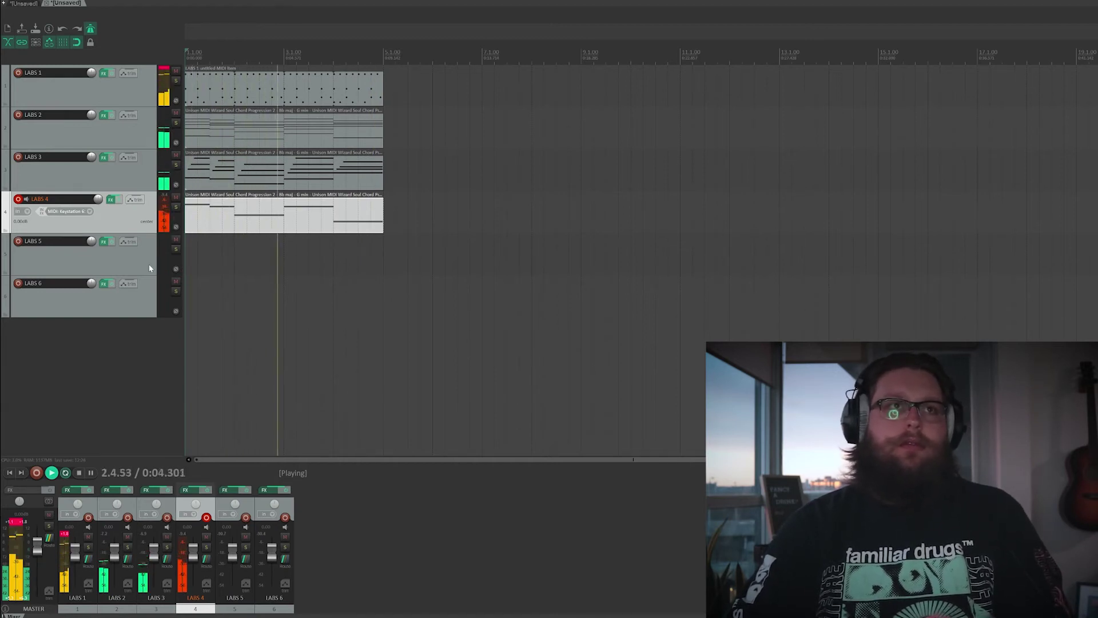
pyautogui.press('space')
# Step: Load the London Atmos: Percussion preset from the Experimental category into the LABS 5 instrument
pyautogui.click(111, 200)
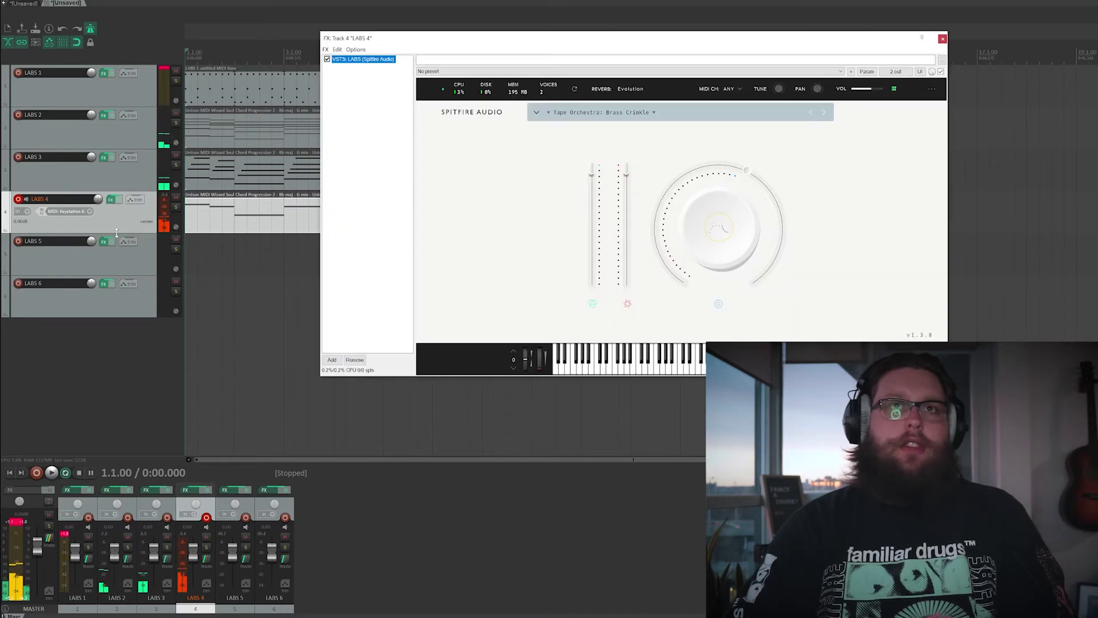
pyautogui.click(78, 230)
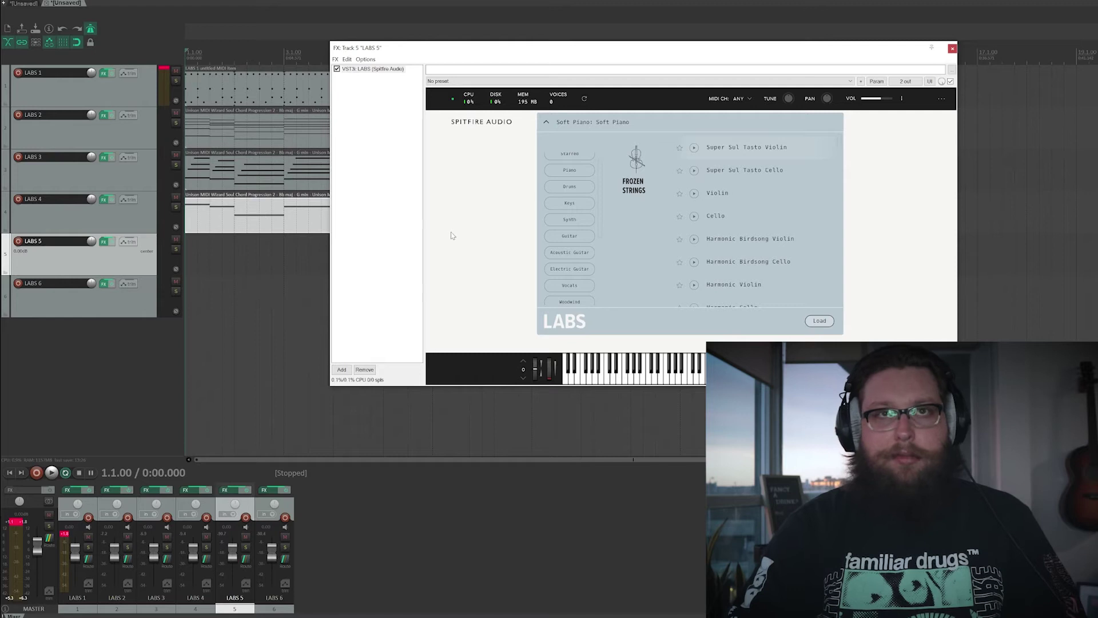
pyautogui.scroll(-1, 581, 248)
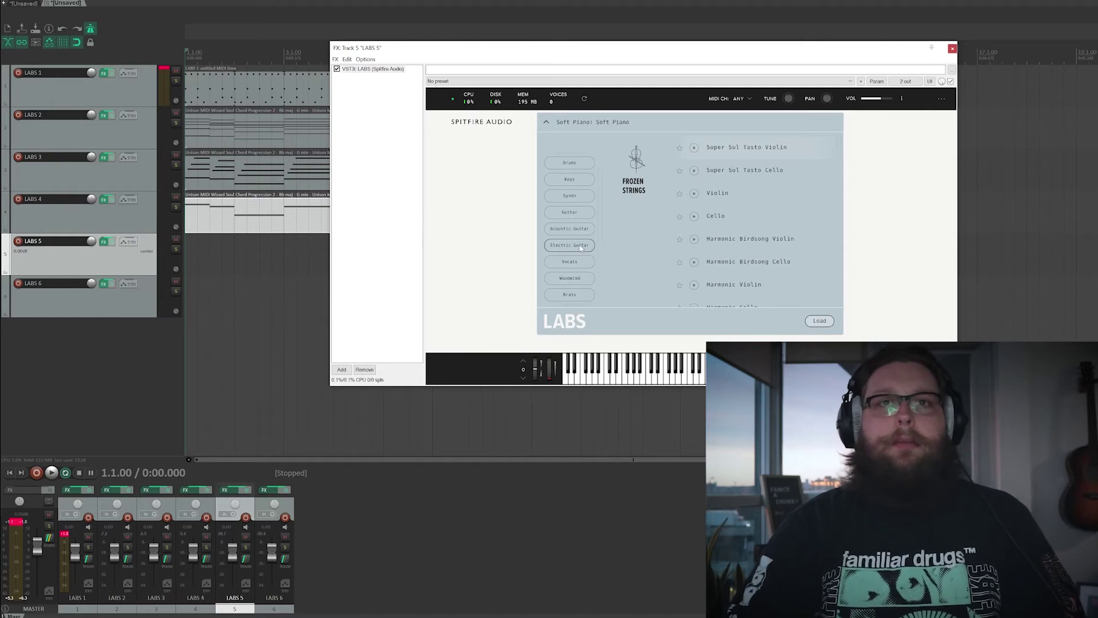
pyautogui.scroll(-3, 579, 261)
pyautogui.scroll(-1, 577, 240)
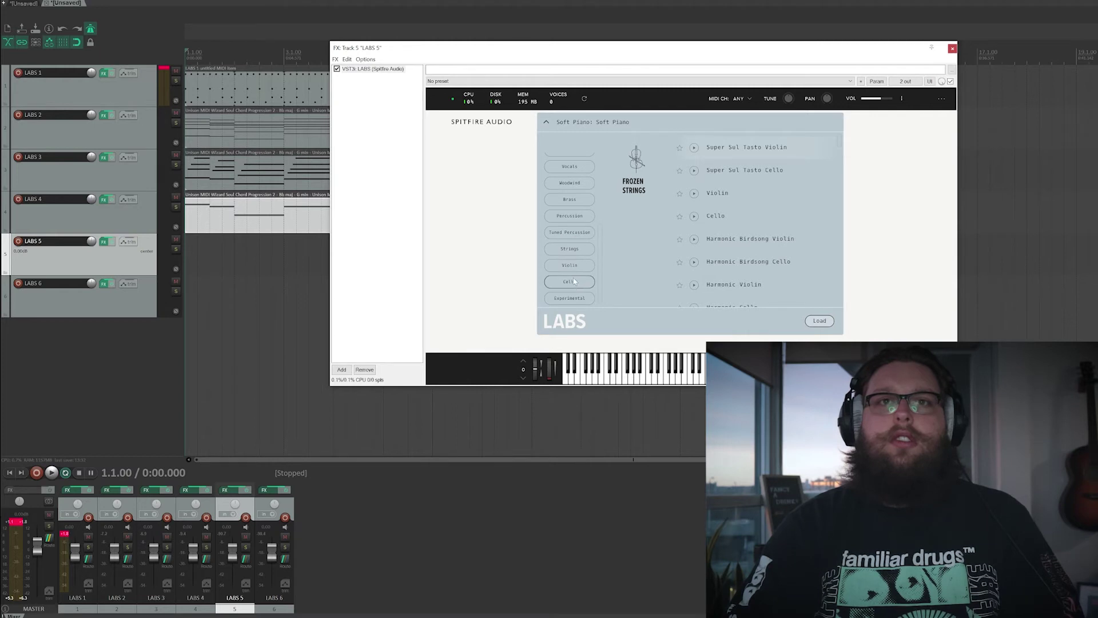
pyautogui.click(573, 298)
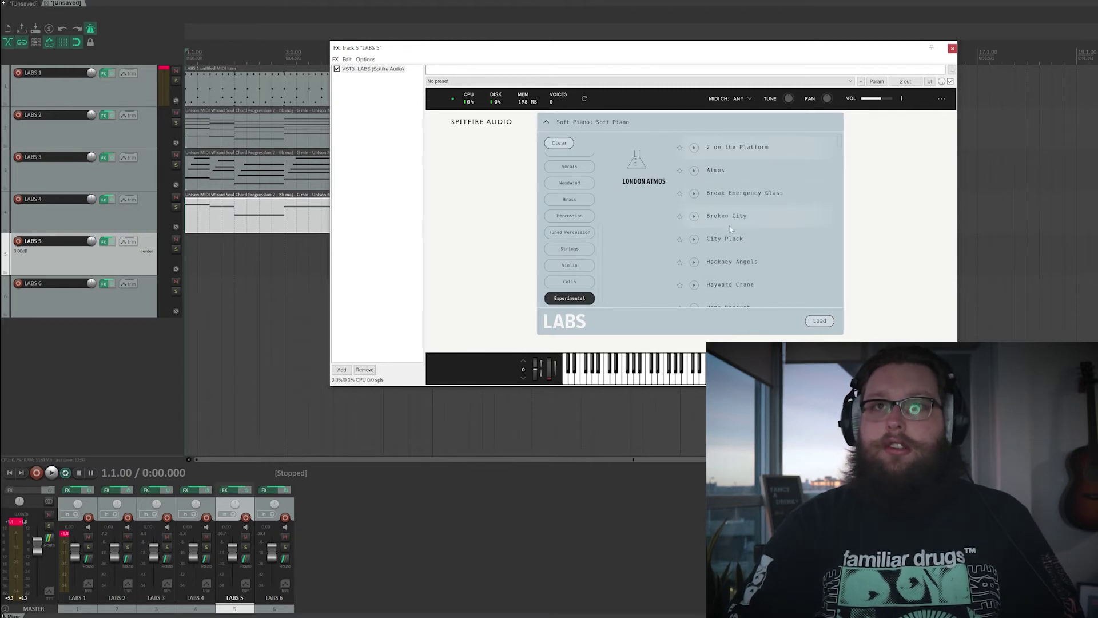
pyautogui.scroll(-4, 730, 229)
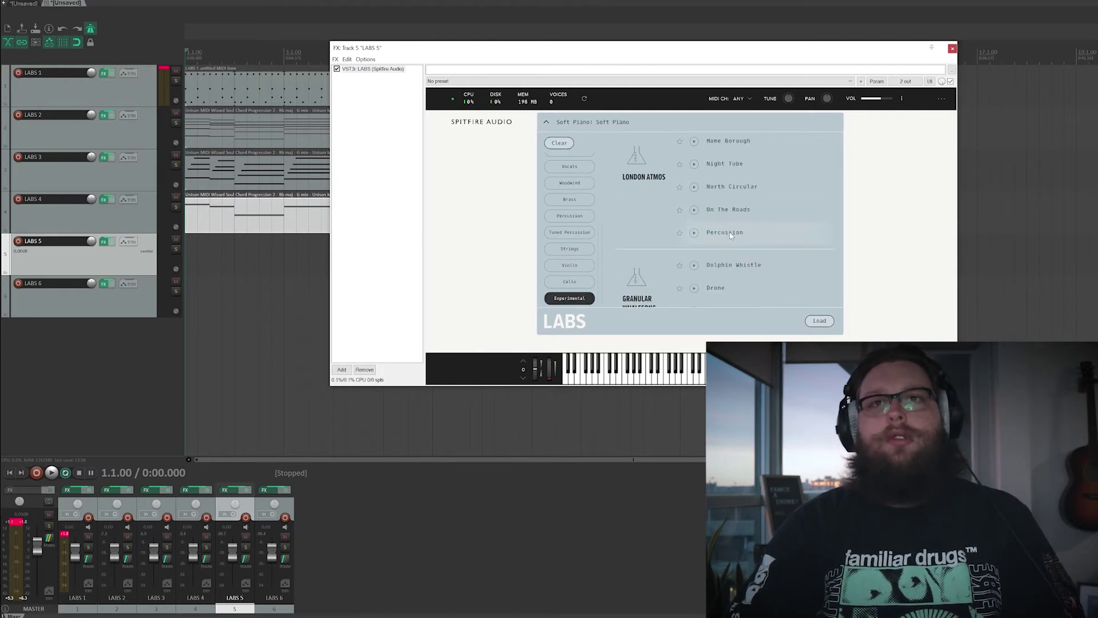
pyautogui.doubleClick(731, 233)
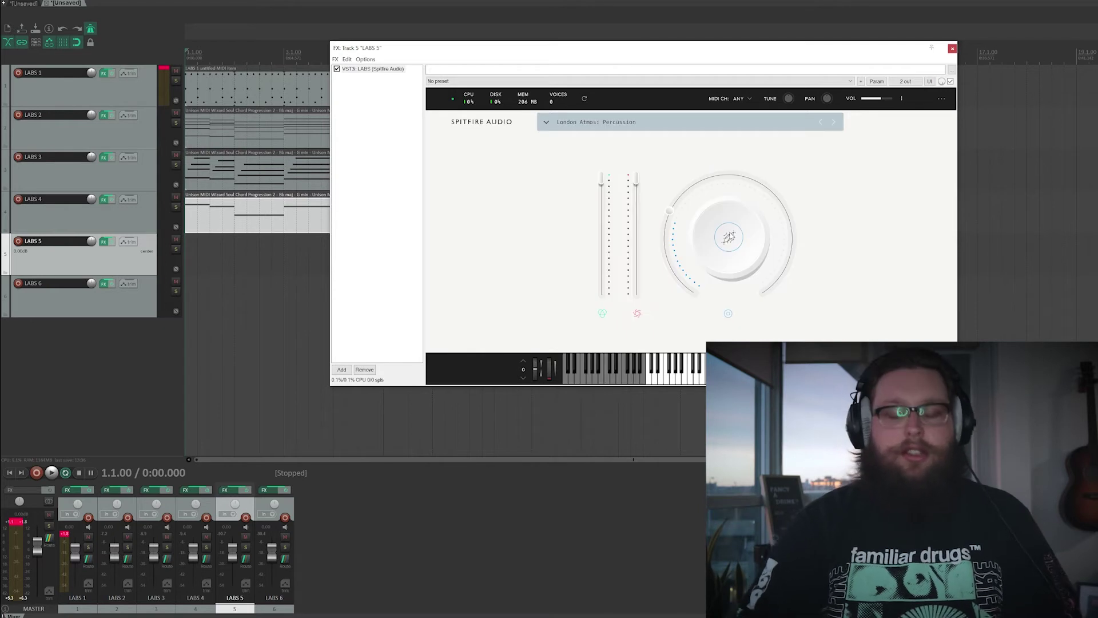
# Step: Arm the LABS 5 track, record and save a take with long notes starting in bars 2, 3 and 4, and play it back
pyautogui.click(18, 240)
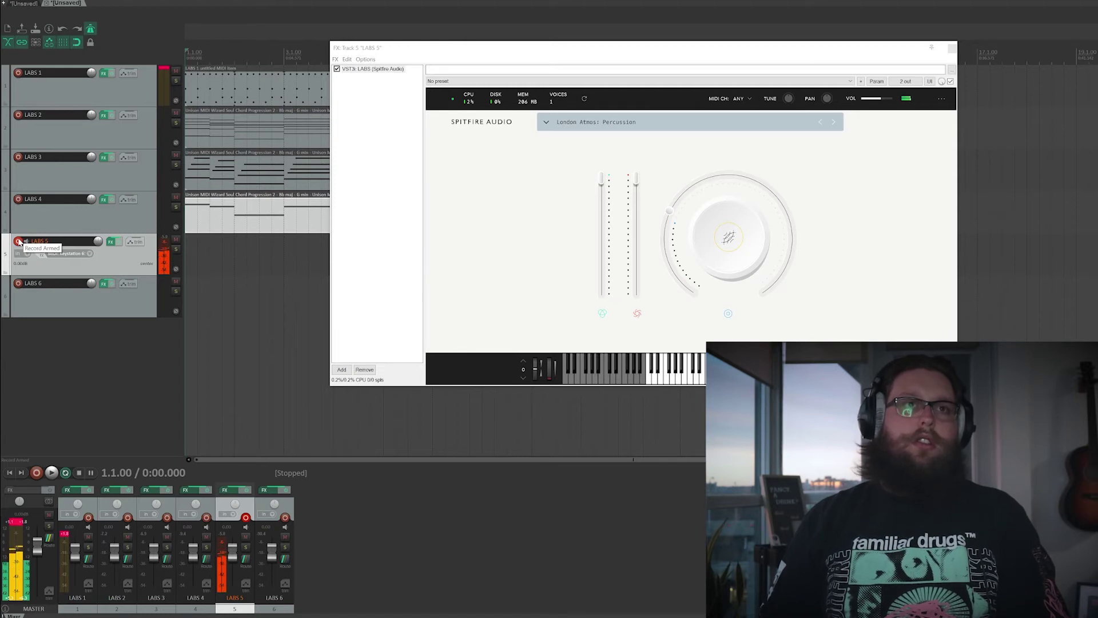
pyautogui.press('space')
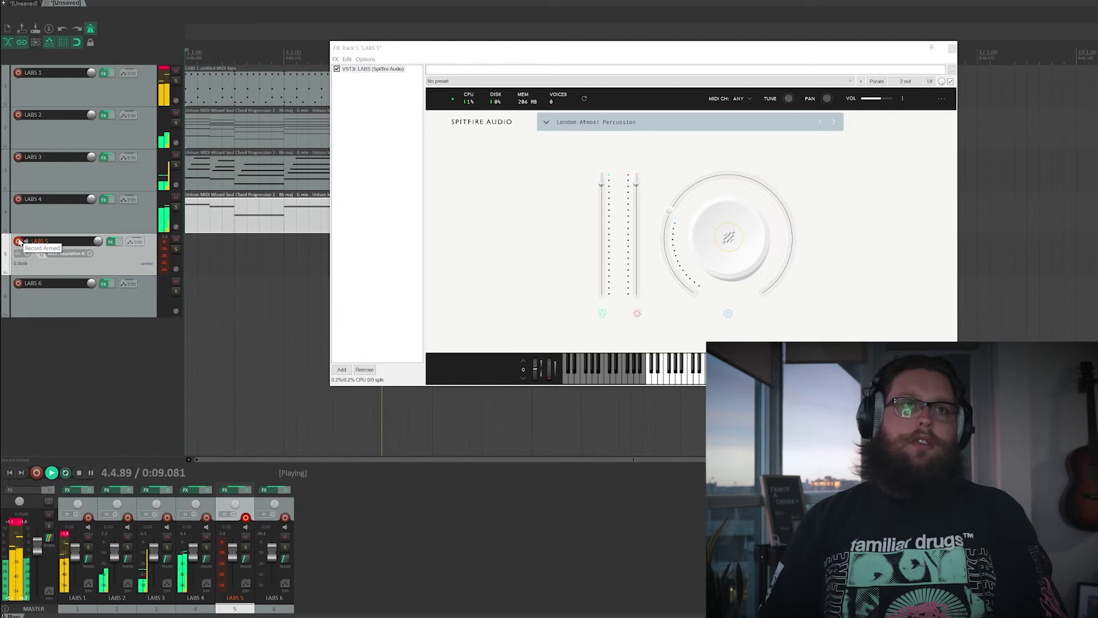
pyautogui.hotkey('ctrl', 'r')
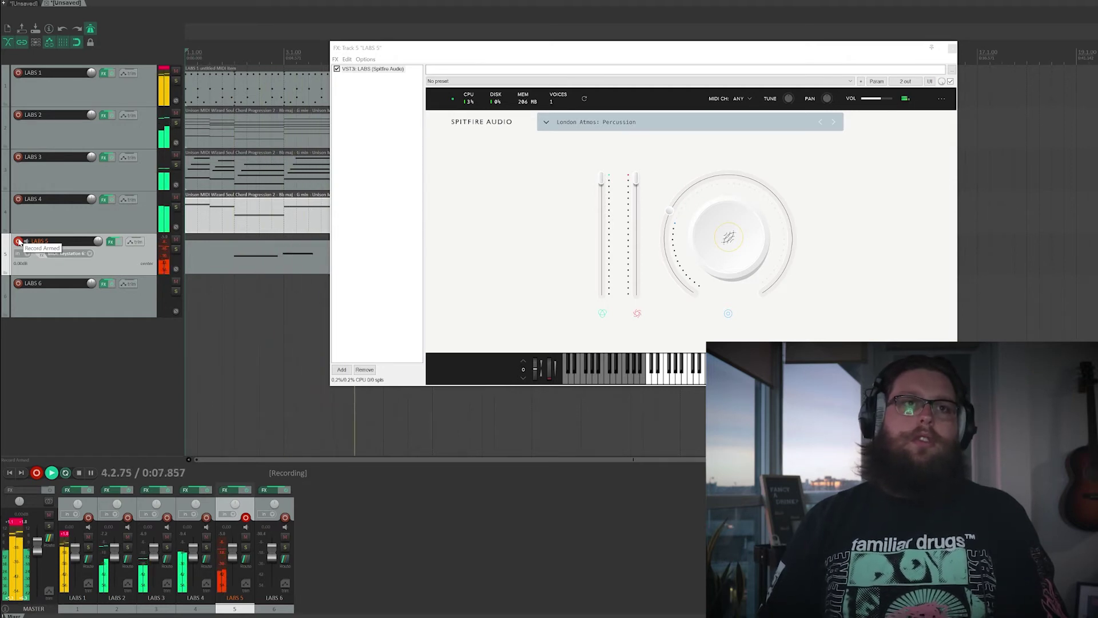
pyautogui.press('space')
pyautogui.press('Return')
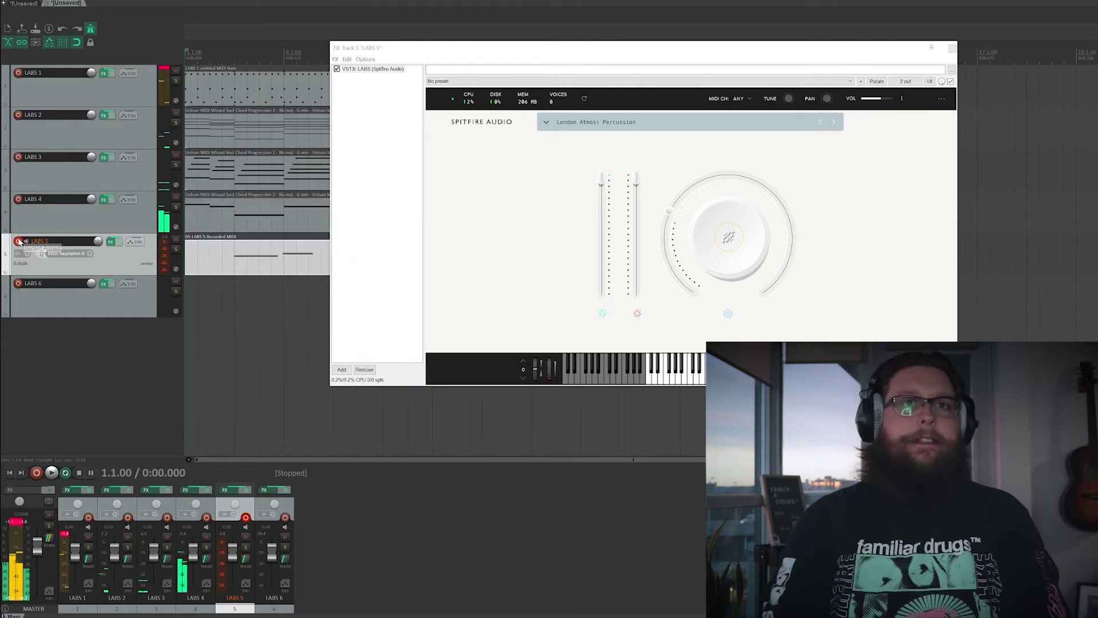
pyautogui.press('space')
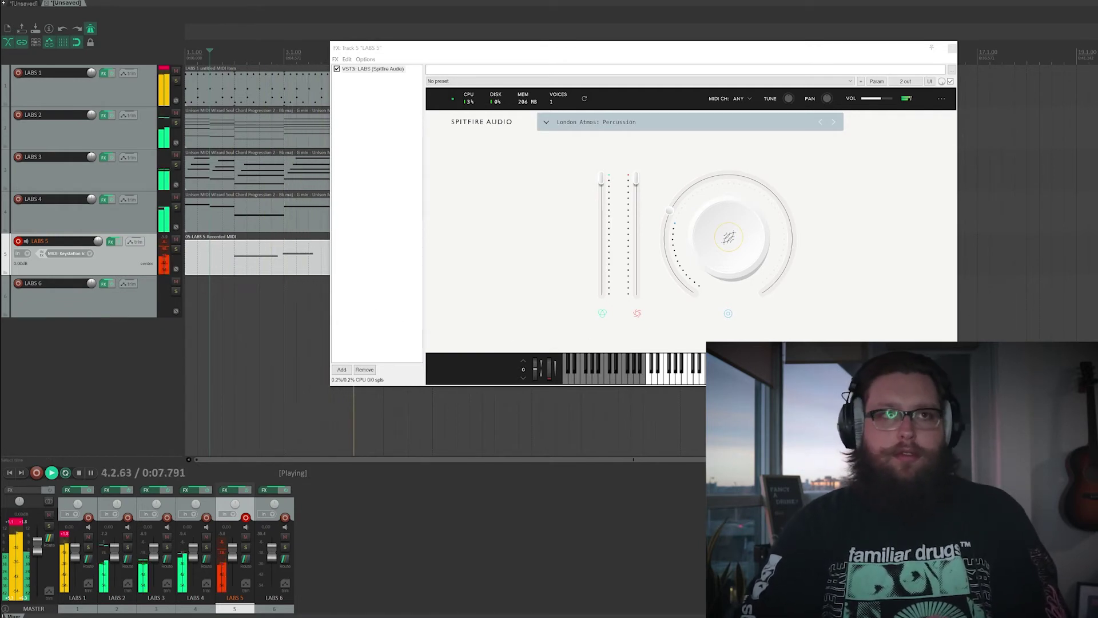
pyautogui.press('space')
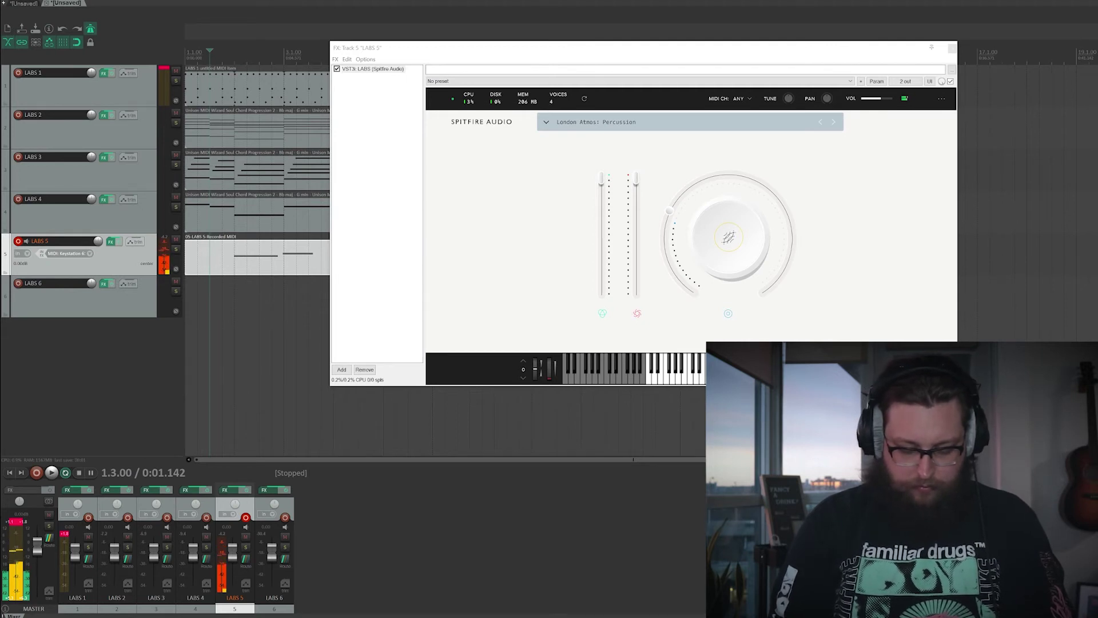
# Step: Copy the bar 3 note of the recorded LABS 5 item to the start of bar 1 and play the result
pyautogui.rightClick(285, 266)
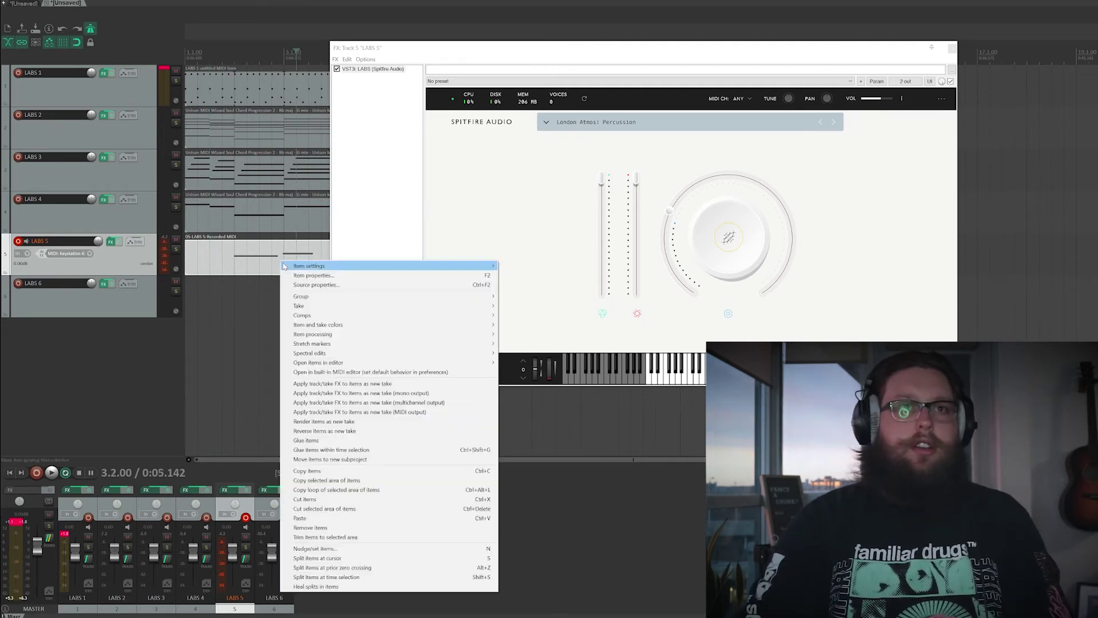
pyautogui.click(343, 372)
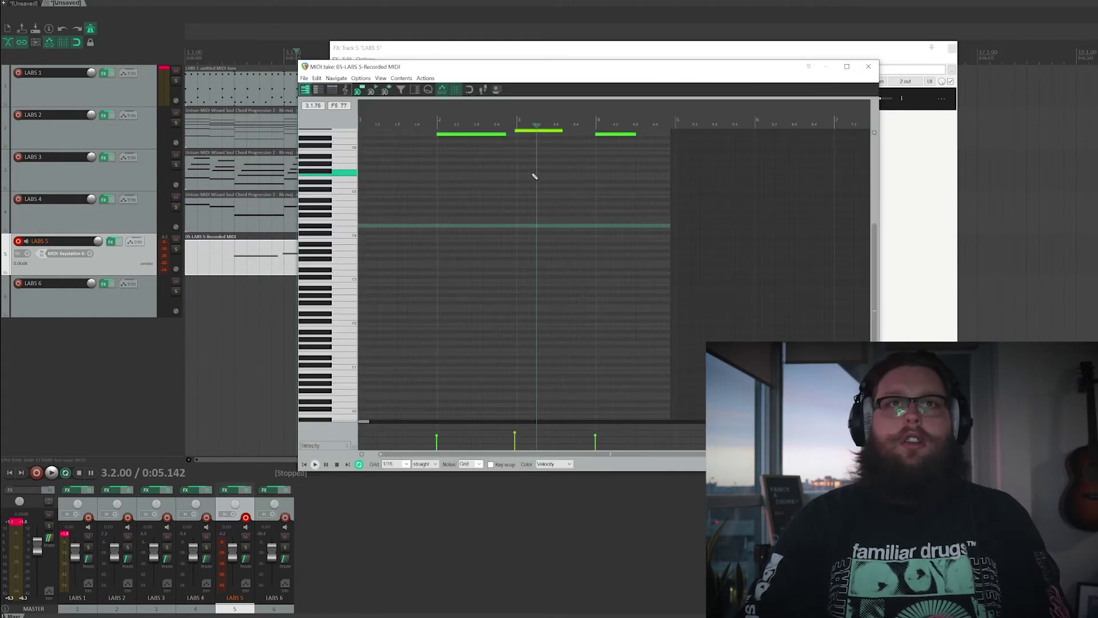
pyautogui.scroll(3, 555, 212)
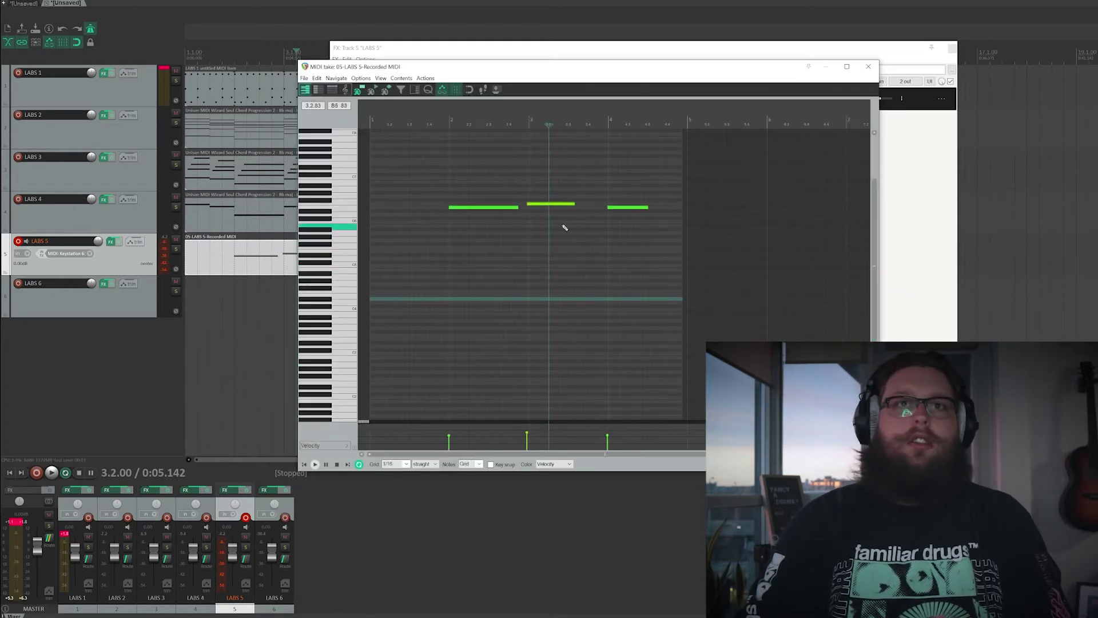
pyautogui.click(560, 201)
pyautogui.hotkey('ctrl', 'c')
pyautogui.hotkey('ctrl', 'v')
pyautogui.press('space')
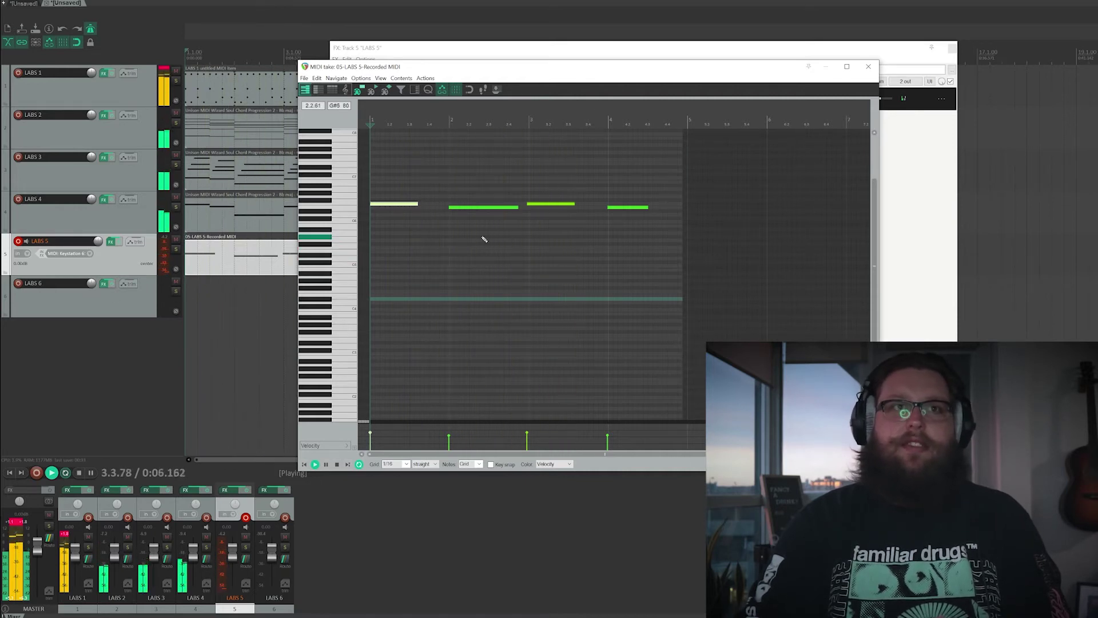
pyautogui.press('space')
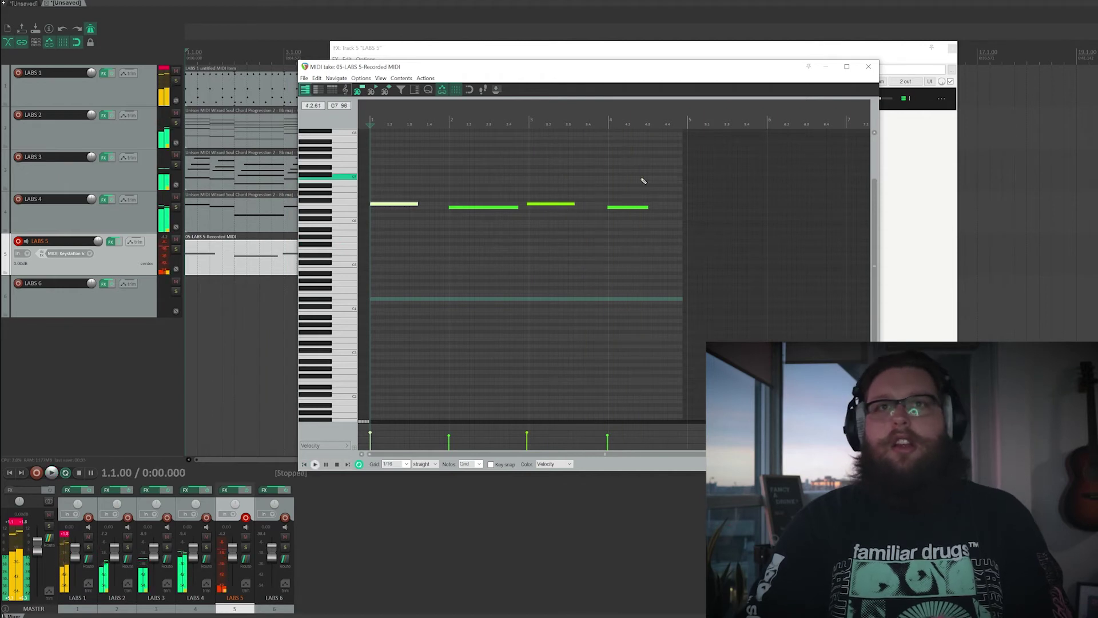
pyautogui.click(869, 67)
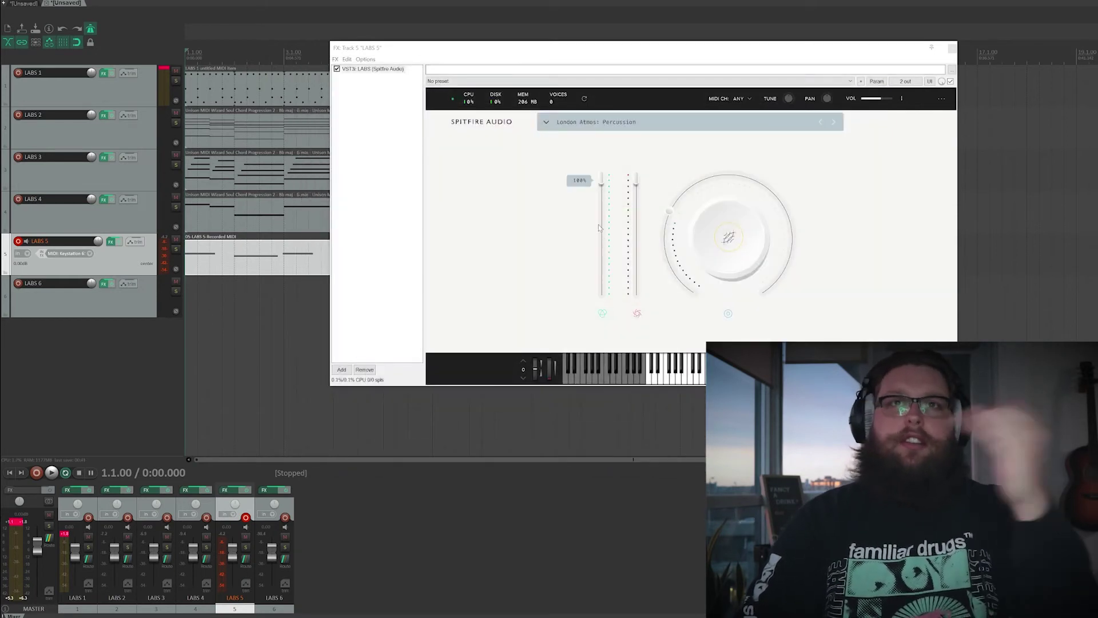
# Step: Disarm the LABS 5 track and load the Modular Pianos: 12 Tape Wurli preset into the LABS 6 instrument
pyautogui.click(18, 241)
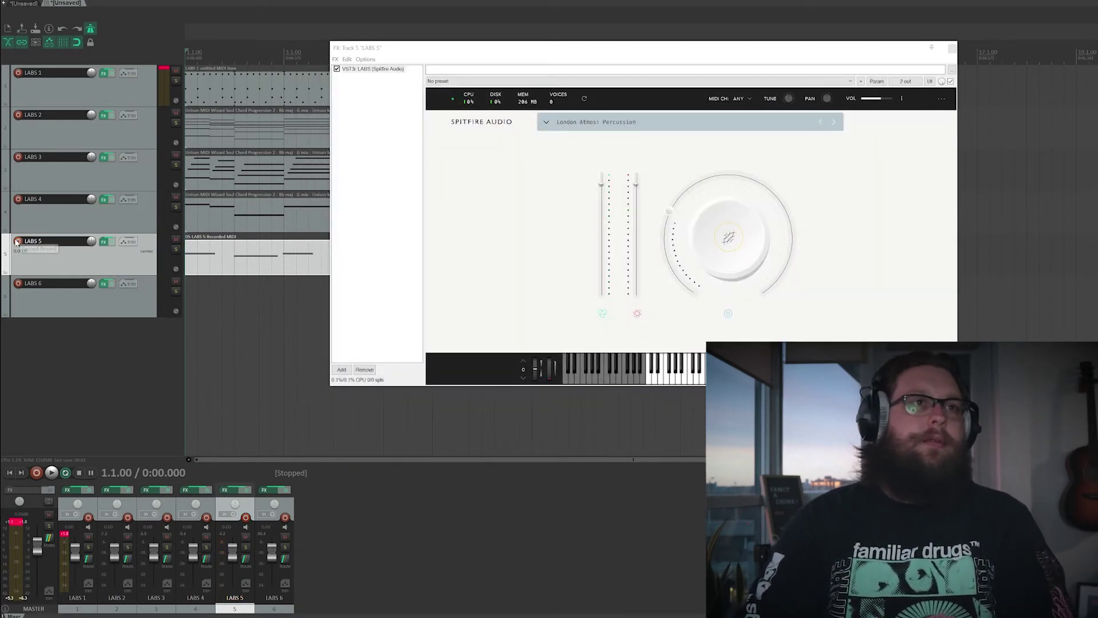
pyautogui.click(104, 283)
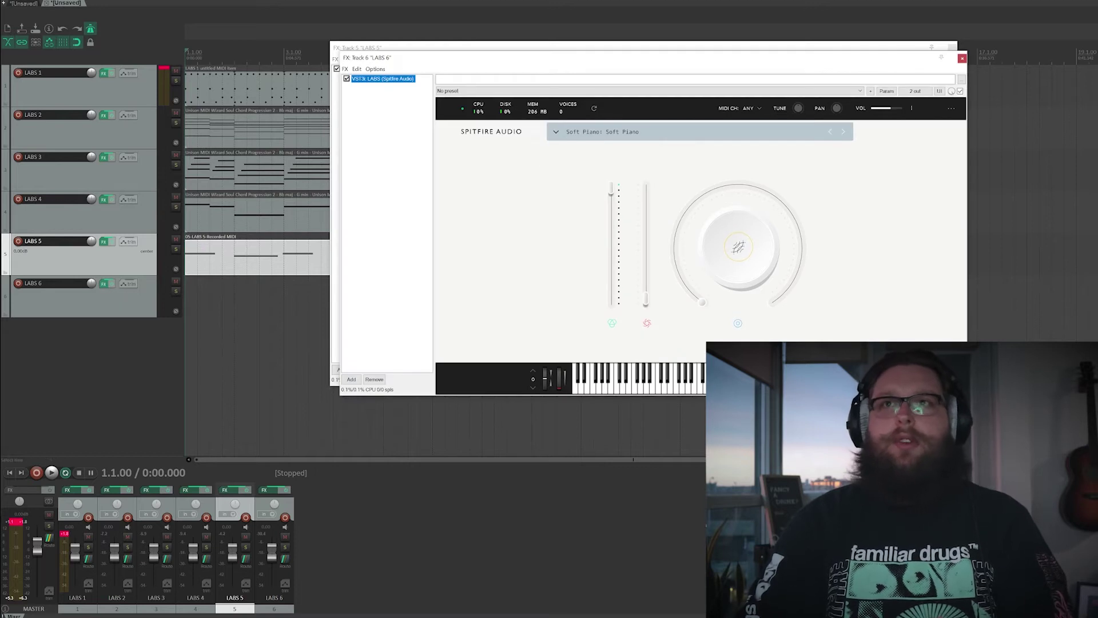
pyautogui.click(950, 48)
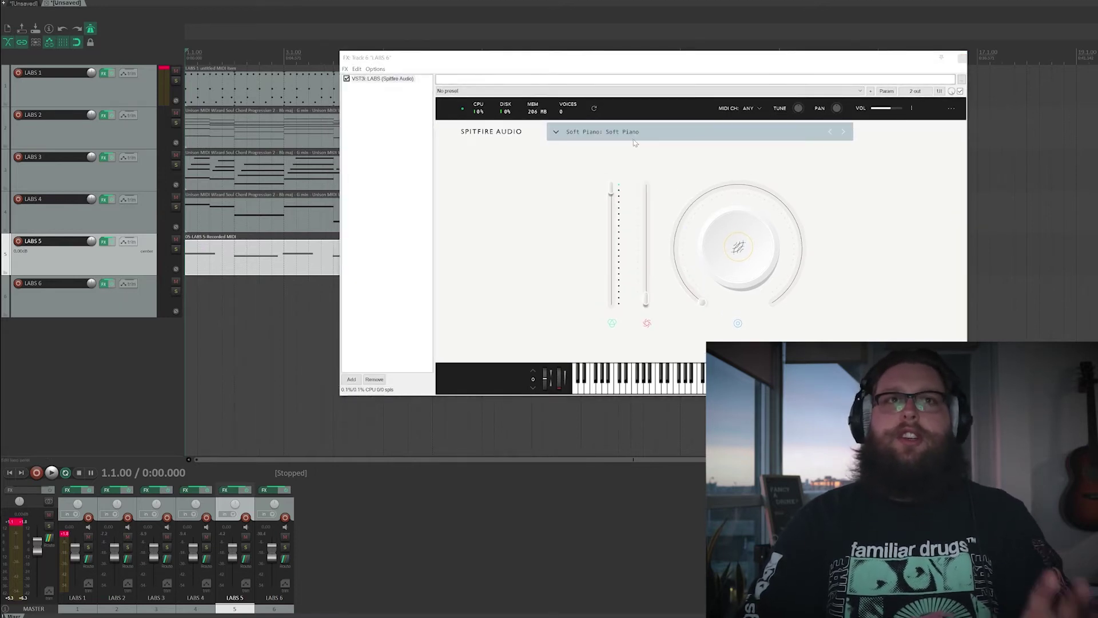
pyautogui.click(635, 133)
pyautogui.scroll(-10, 744, 245)
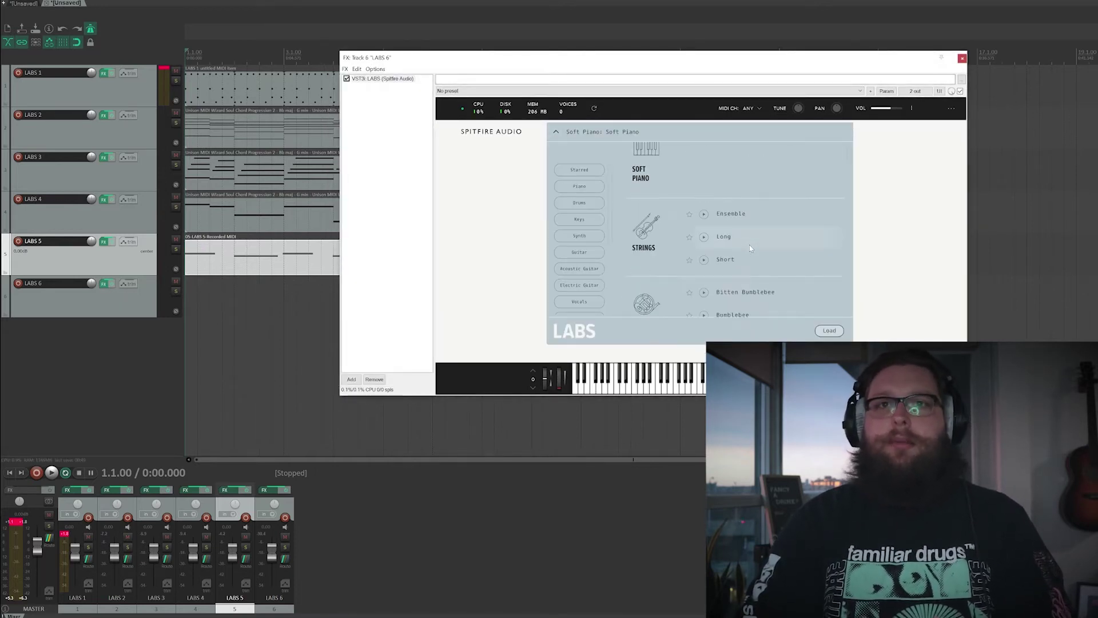
pyautogui.scroll(-6, 735, 247)
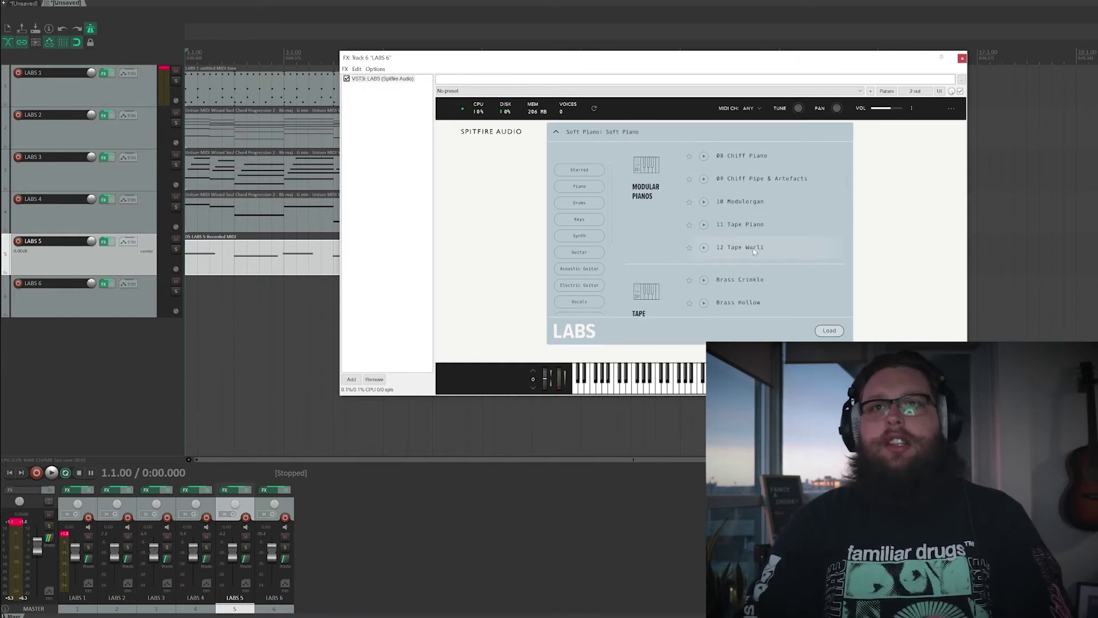
pyautogui.click(754, 247)
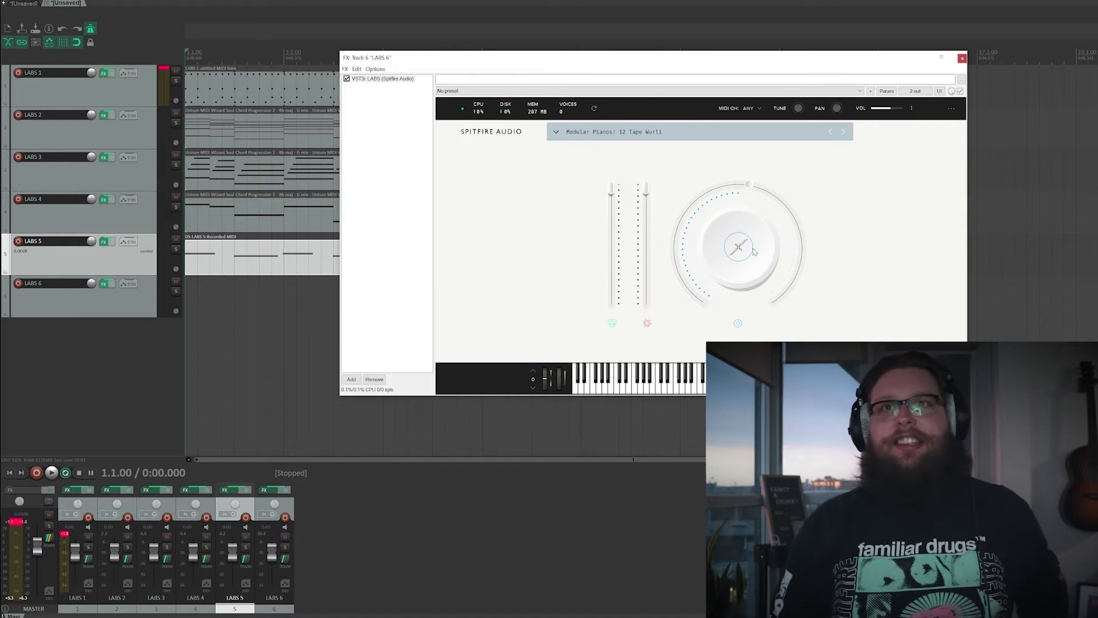
# Step: Arm the LABS 6 track, play along with the piece, and record and save a Tape Wurli take from bar 1
pyautogui.click(18, 283)
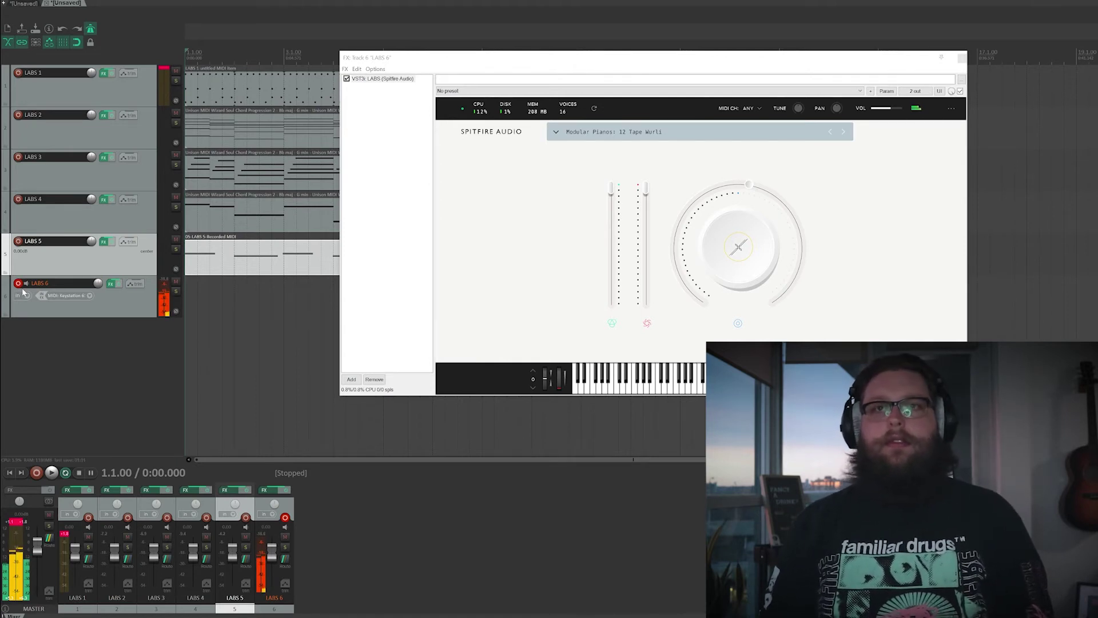
pyautogui.press('space')
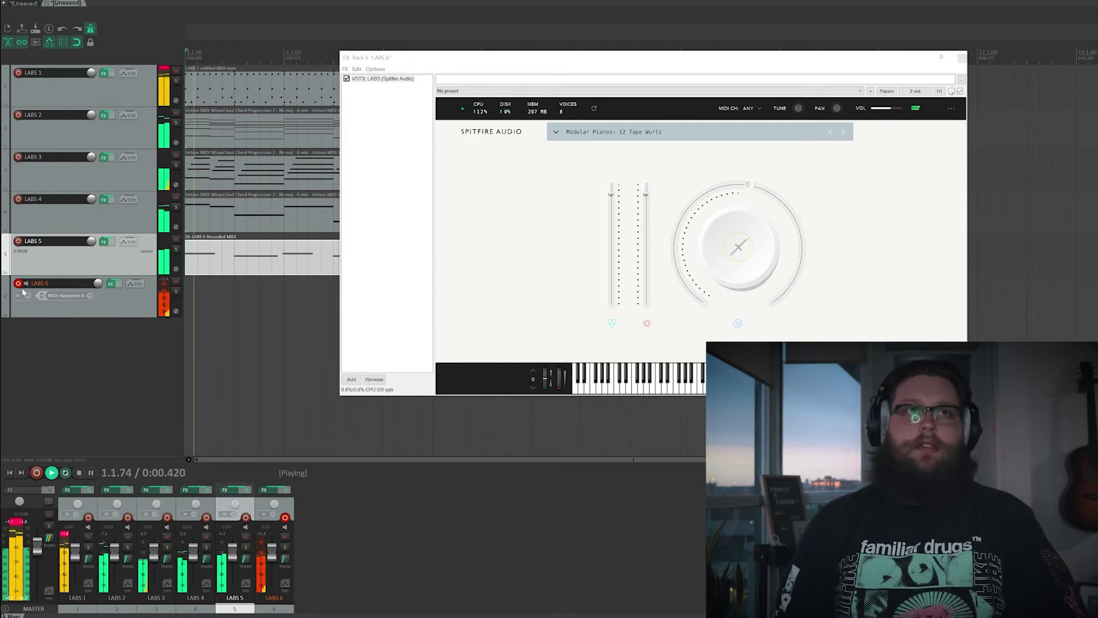
pyautogui.press('space')
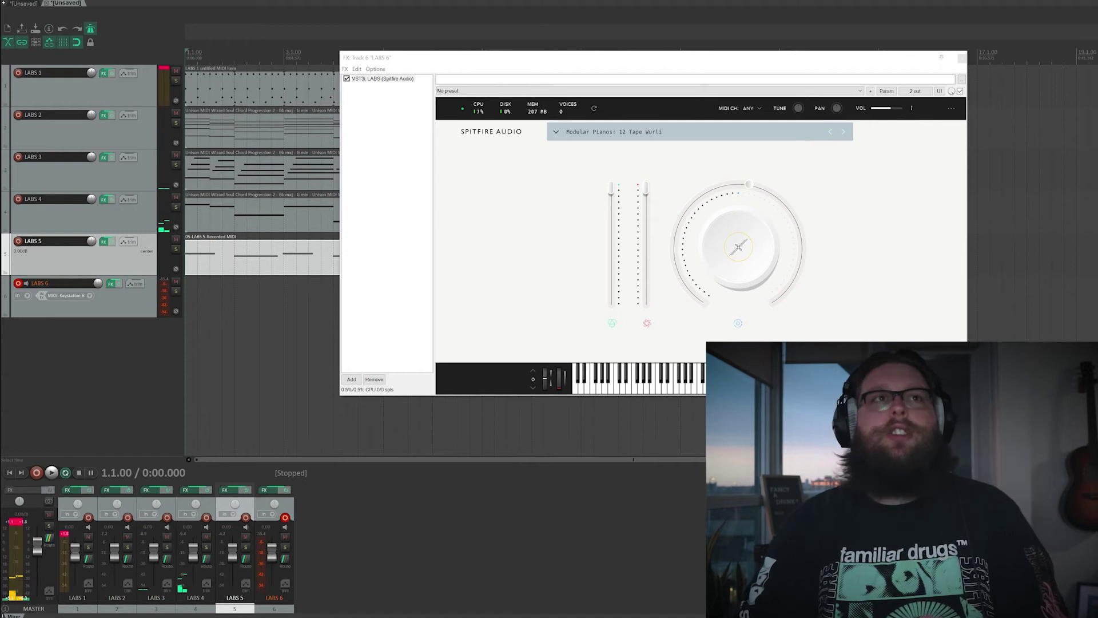
pyautogui.hotkey('ctrl', 'r')
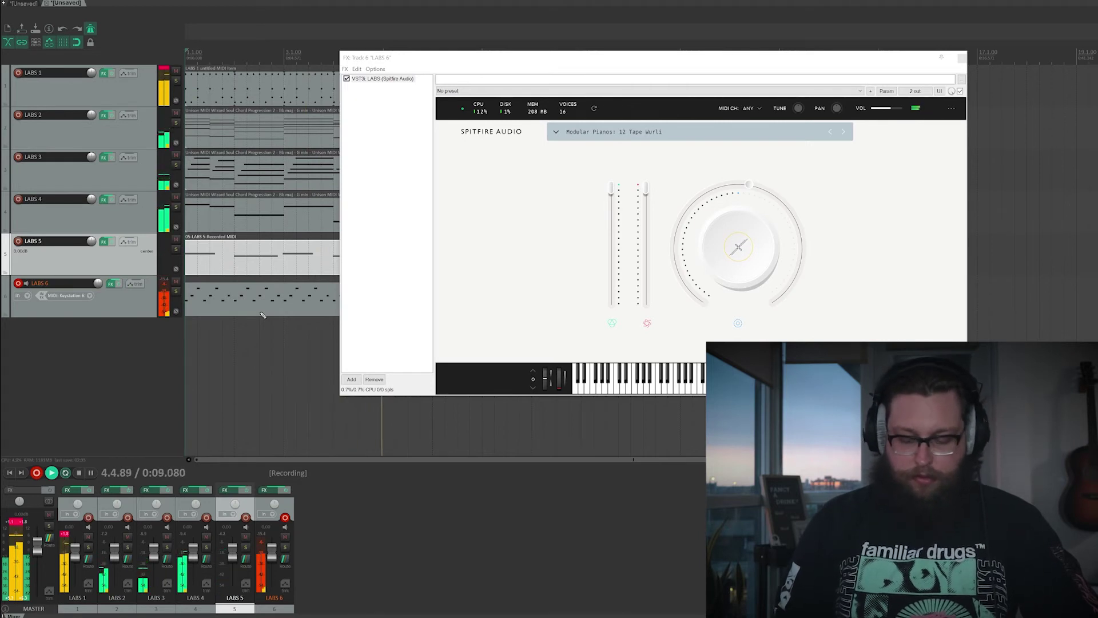
pyautogui.press('space')
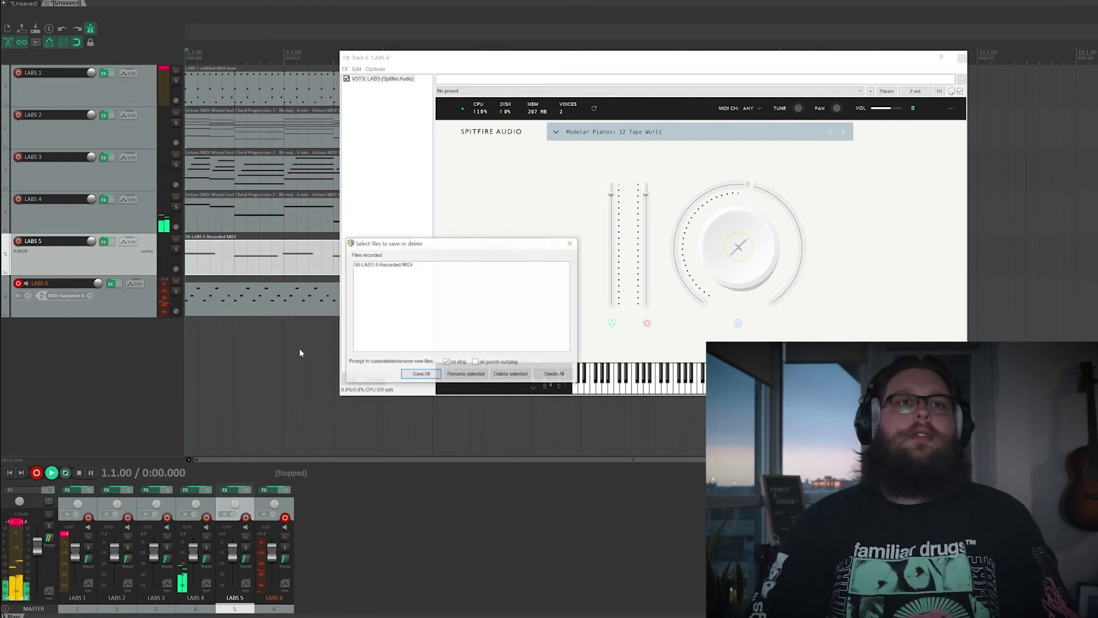
pyautogui.click(410, 368)
# Step: Trim the end of the recorded LABS 6 item to the start of bar 5 and play the piece with the track disarmed
pyautogui.moveTo(449, 70); pyautogui.dragTo(587, 72)
pyautogui.moveTo(418, 302); pyautogui.dragTo(382, 301)
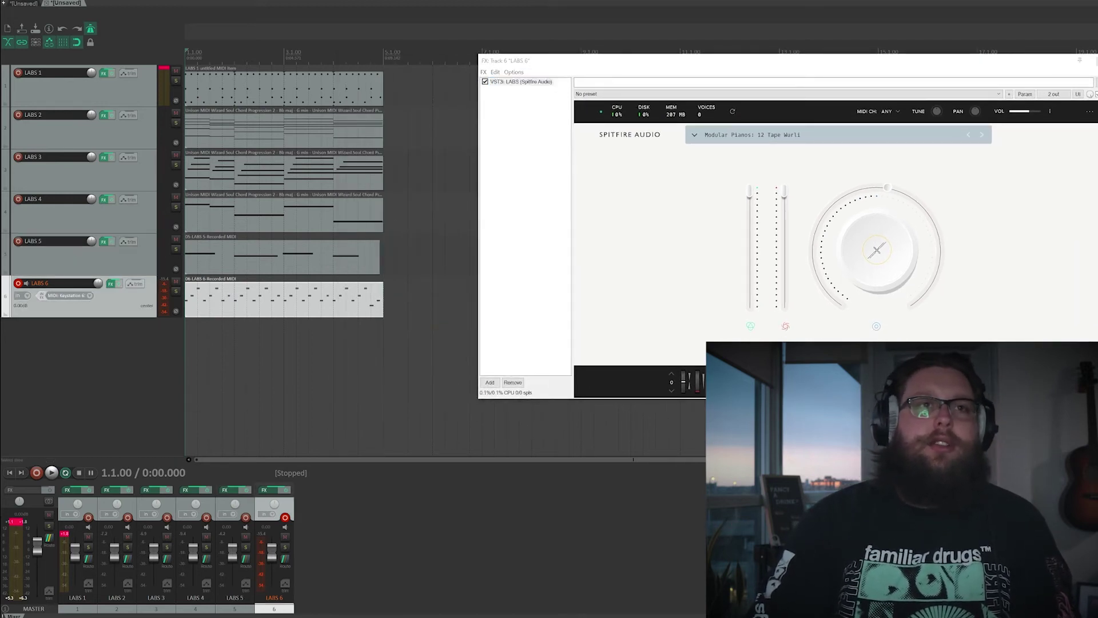
pyautogui.press('space')
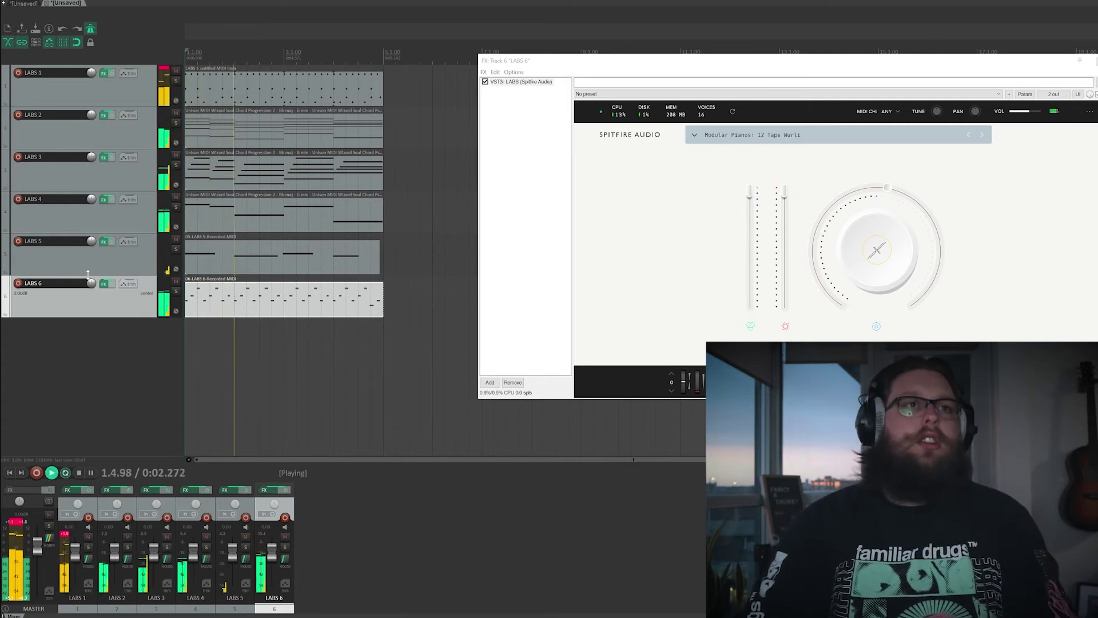
# Step: Set the Tape Wurli's reverb to about two-thirds and slightly raise the LABS 6 track volume during playback
pyautogui.moveTo(876, 250)
pyautogui.click(990, 217)
pyautogui.moveTo(920, 206); pyautogui.dragTo(936, 246)
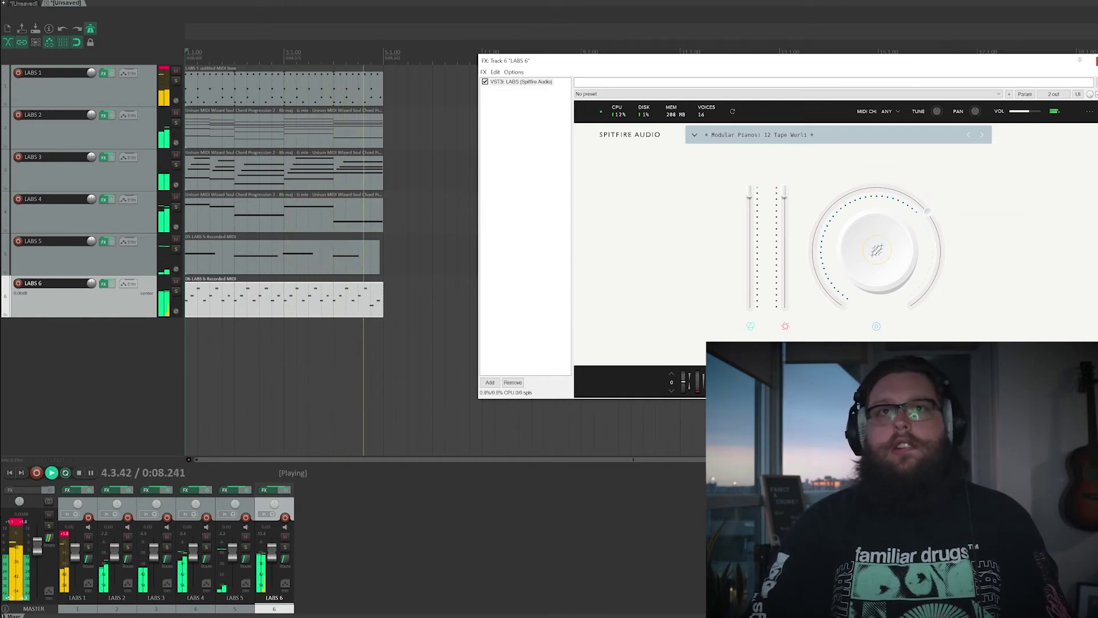
pyautogui.moveTo(91, 283); pyautogui.dragTo(91, 285)
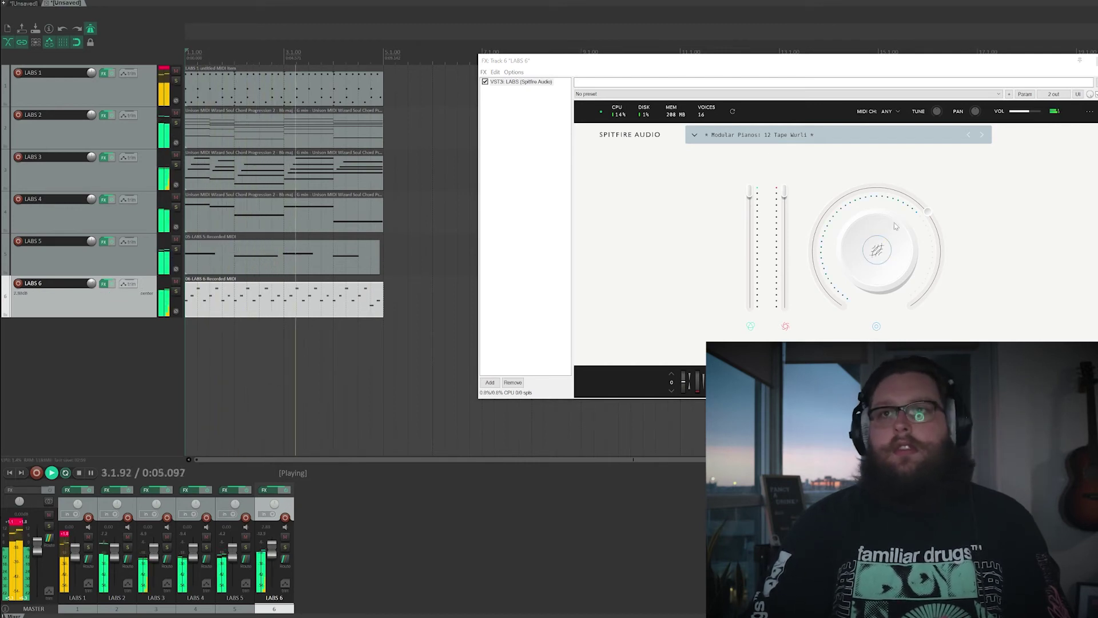
# Step: Adjust the decay, sustain and release of the Tape Wurli sound in LABS 6 during playback
pyautogui.moveTo(896, 244)
pyautogui.click(992, 250)
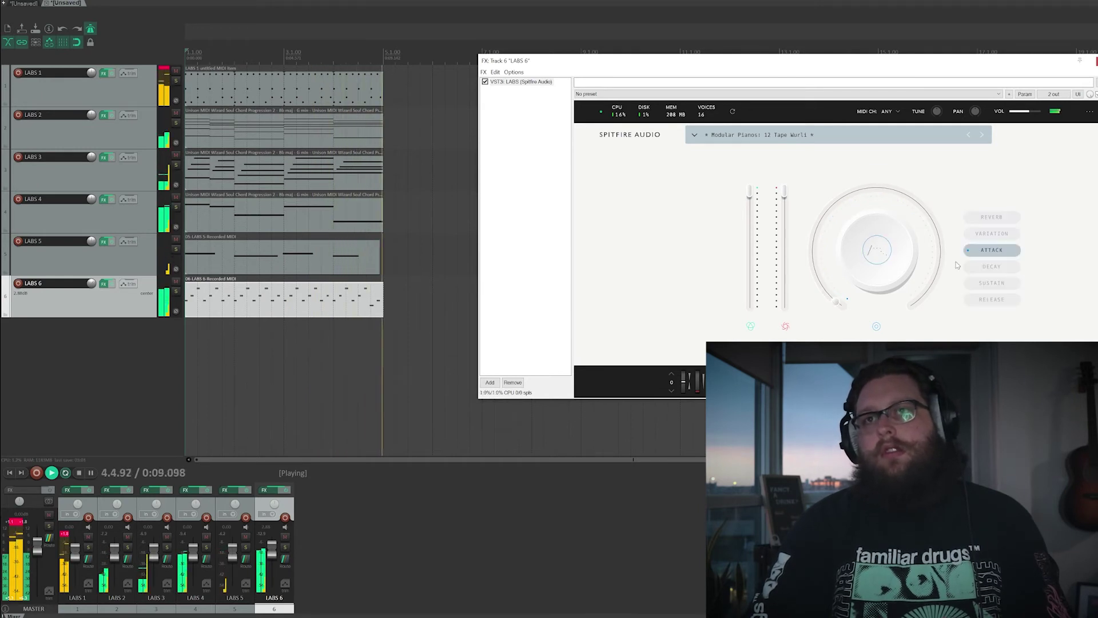
pyautogui.click(992, 267)
pyautogui.moveTo(812, 245); pyautogui.dragTo(853, 204)
pyautogui.click(992, 282)
pyautogui.moveTo(944, 264); pyautogui.dragTo(946, 251)
pyautogui.click(976, 302)
pyautogui.moveTo(818, 243); pyautogui.dragTo(838, 200)
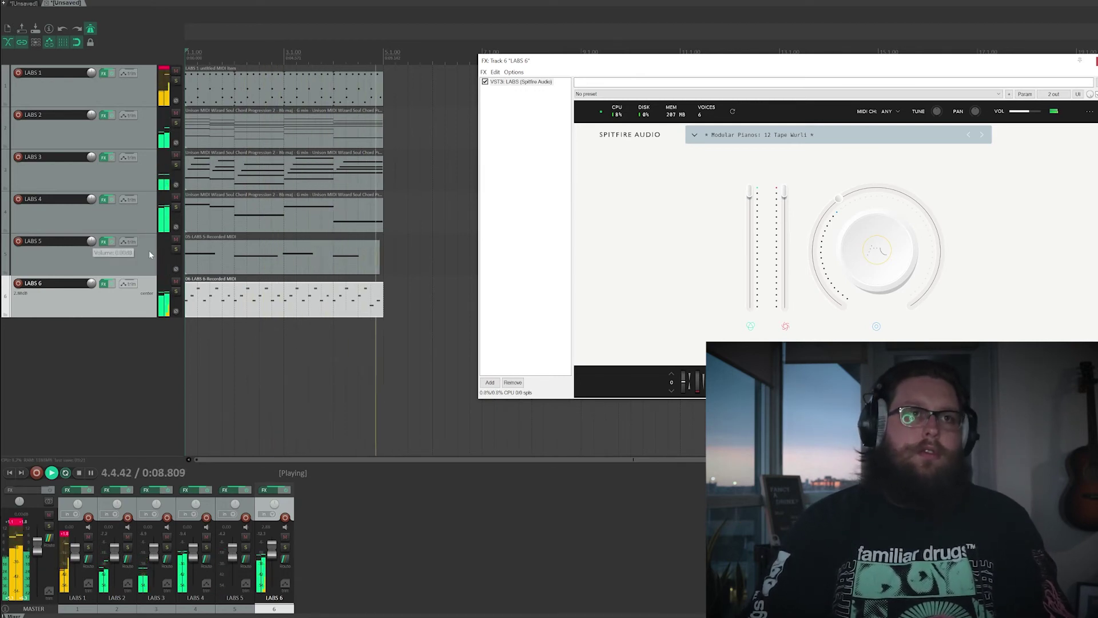
# Step: Audition different layer combinations by muting and unmuting LABS 1 to LABS 5 during playback, restore every track and stop
pyautogui.click(176, 239)
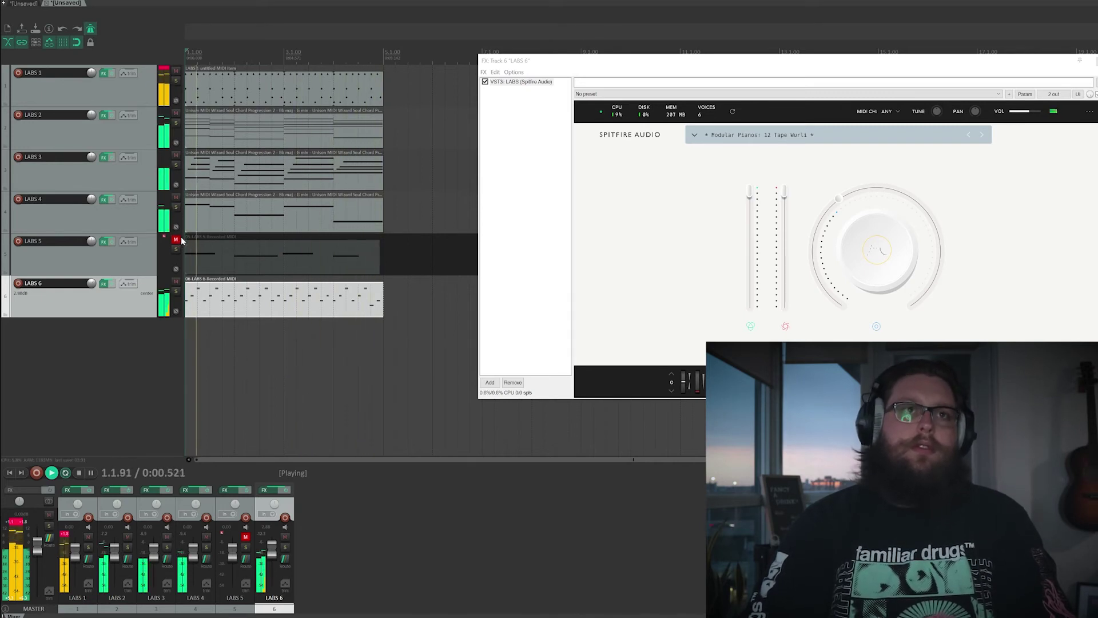
pyautogui.click(176, 197)
pyautogui.click(176, 71)
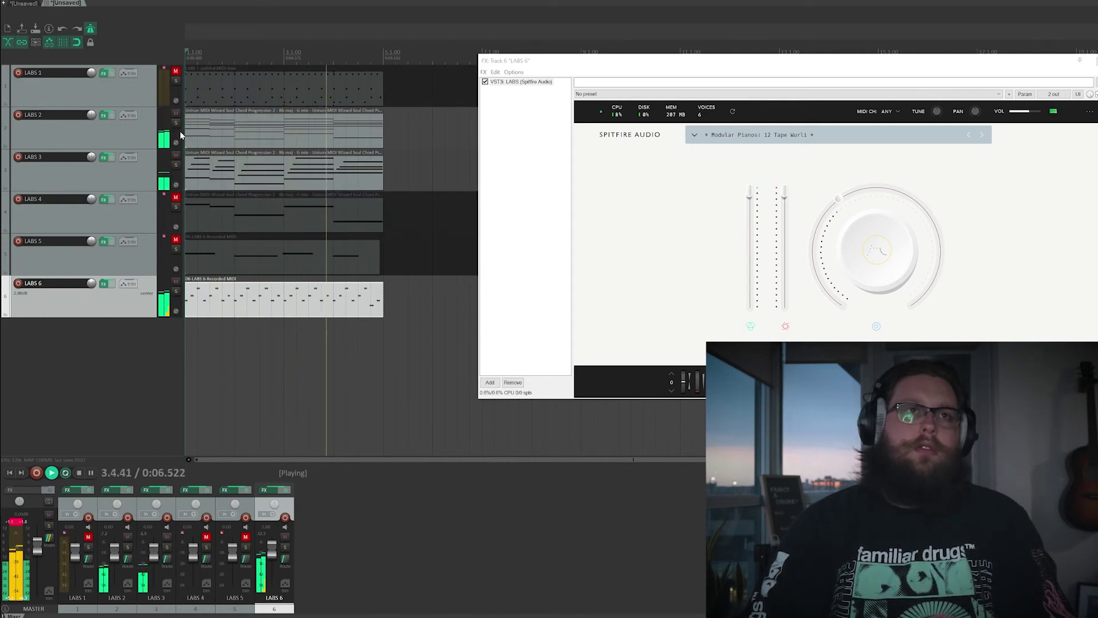
pyautogui.click(177, 71)
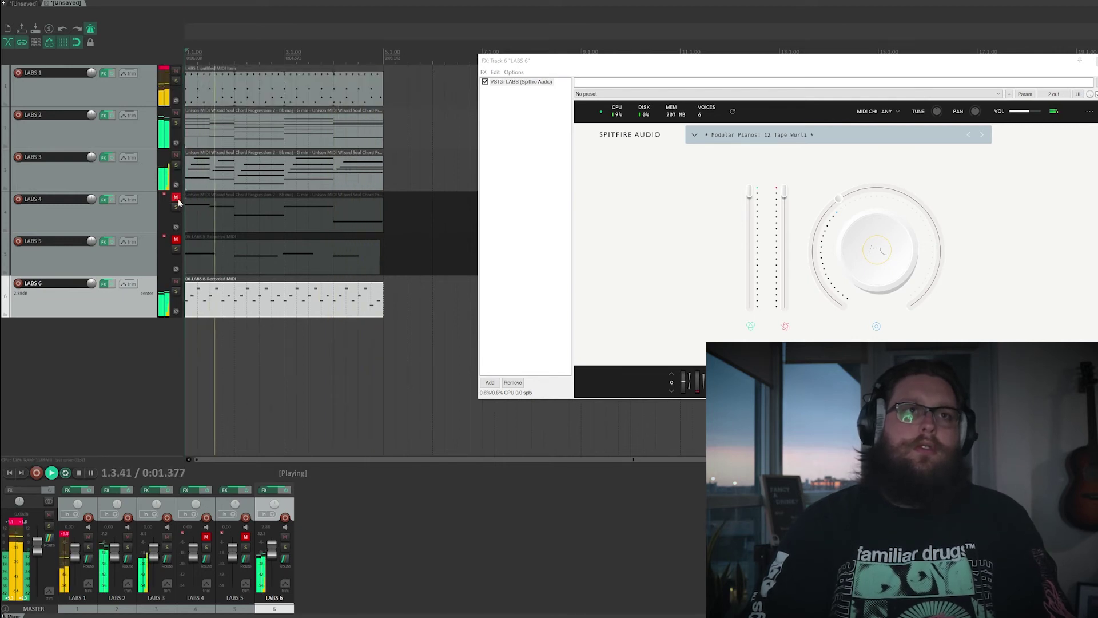
pyautogui.click(176, 113)
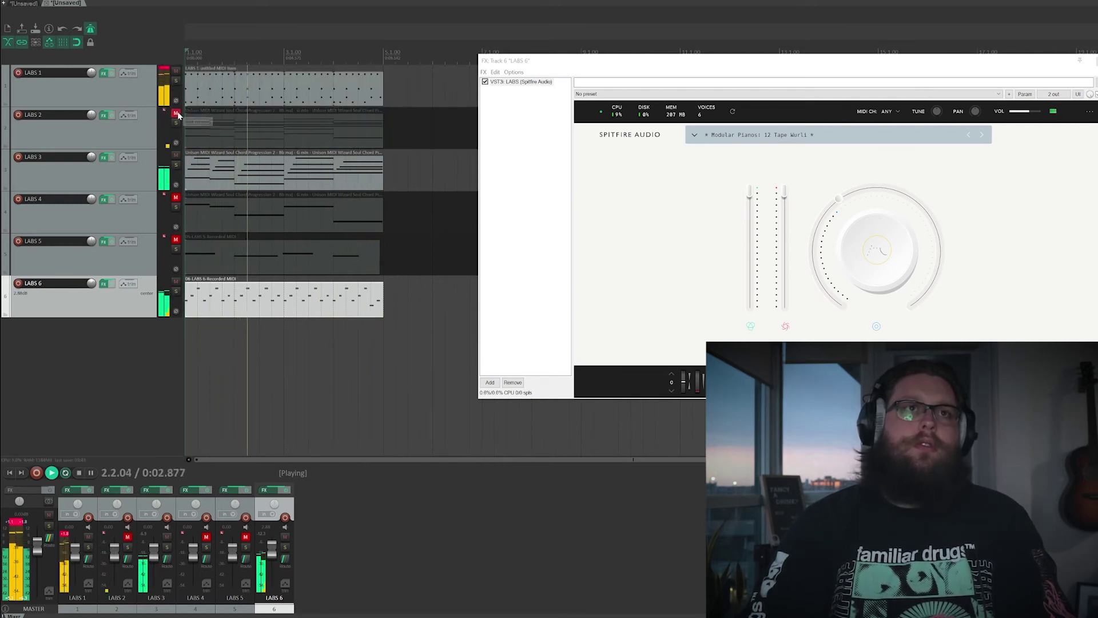
pyautogui.click(176, 155)
pyautogui.click(176, 239)
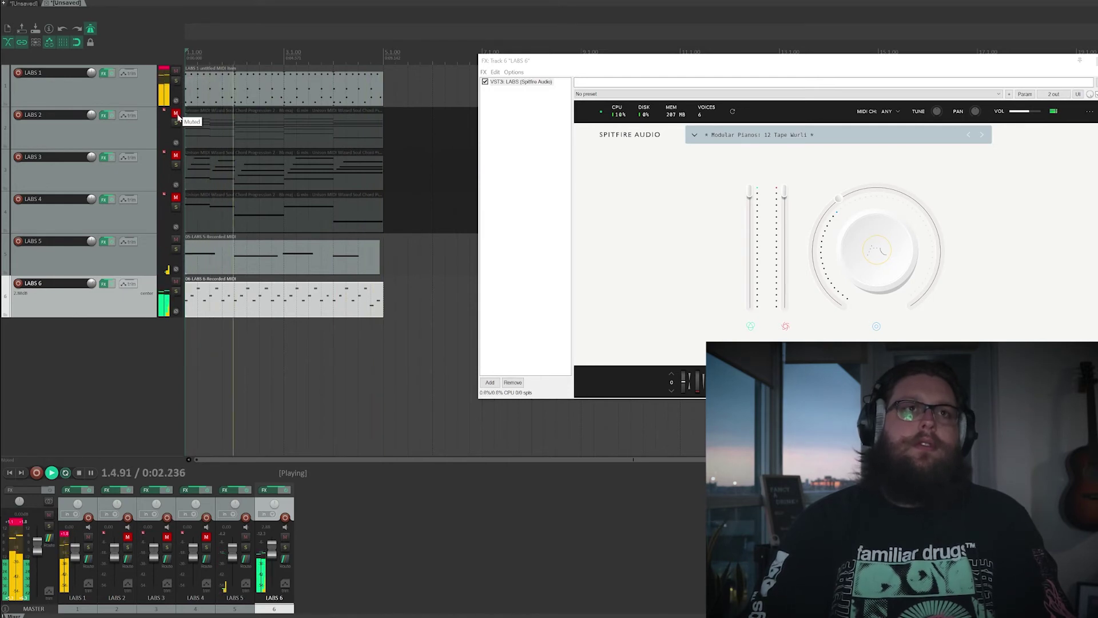
pyautogui.moveTo(175, 113); pyautogui.dragTo(176, 155)
pyautogui.click(178, 197)
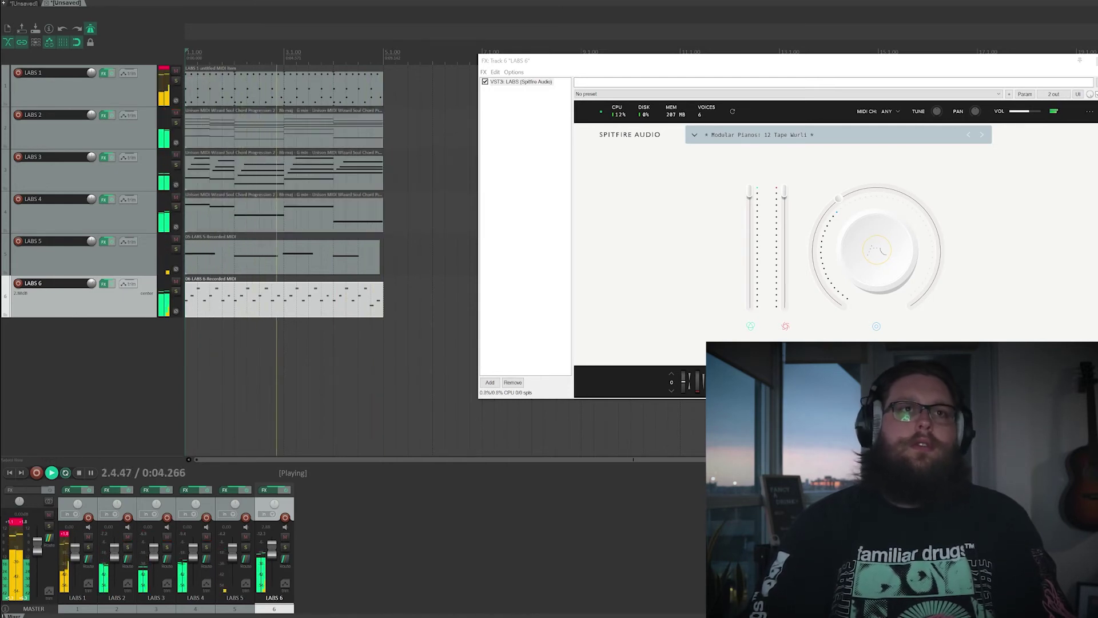
pyautogui.press('space')
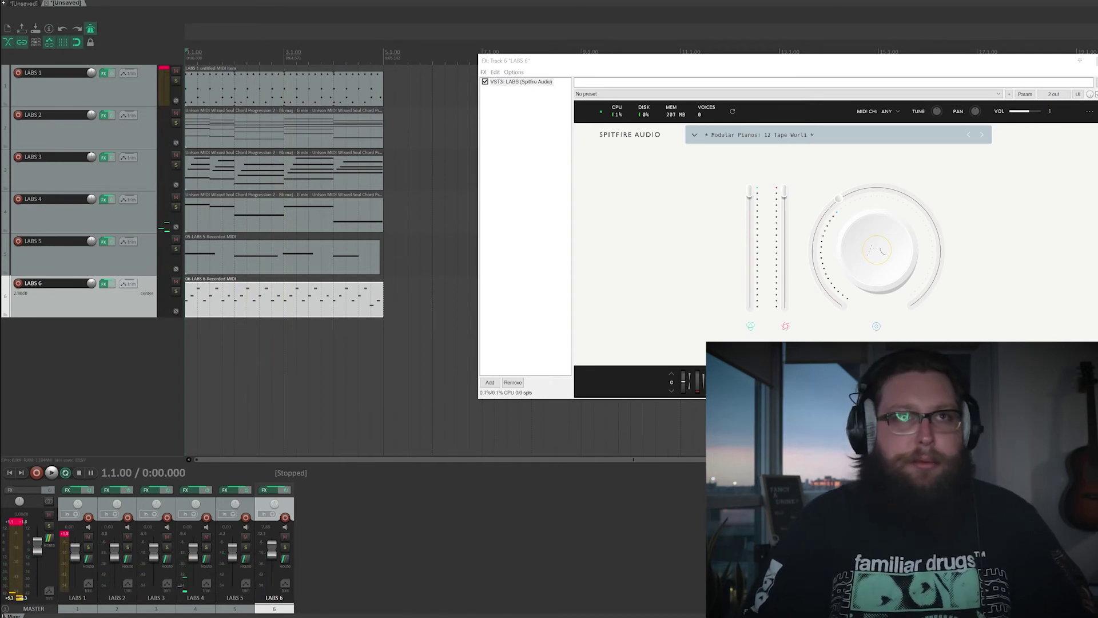
# Step: Switch to the Spitfire Audio app, look through My Products and the installed LABS instruments, and return to the LABS 6 plugin
pyautogui.moveTo(796, 64); pyautogui.dragTo(720, 66)
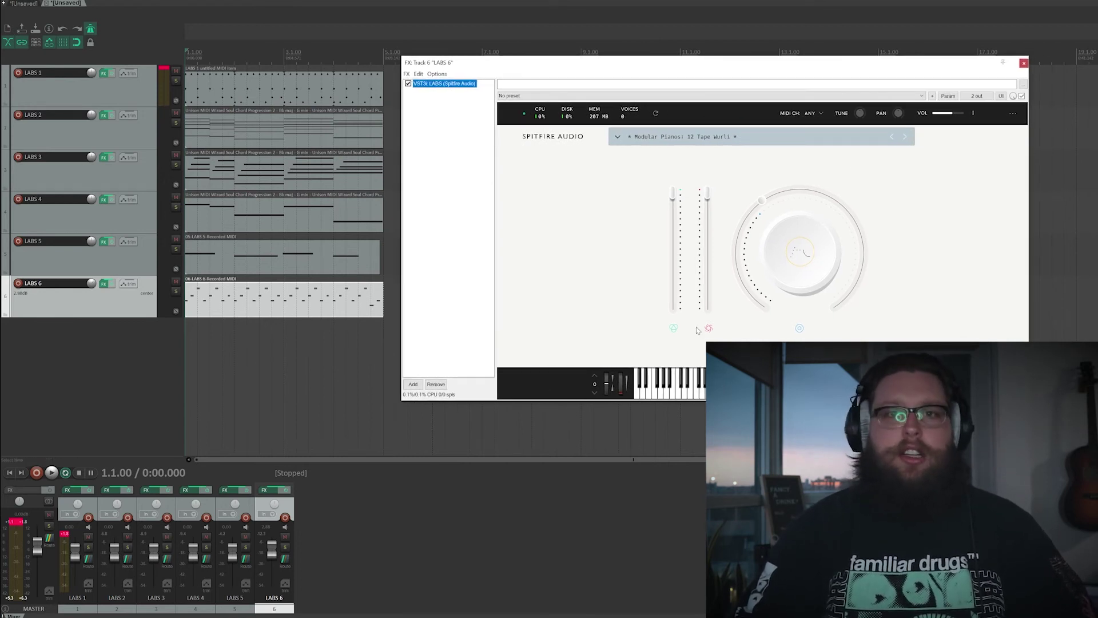
pyautogui.click(724, 138)
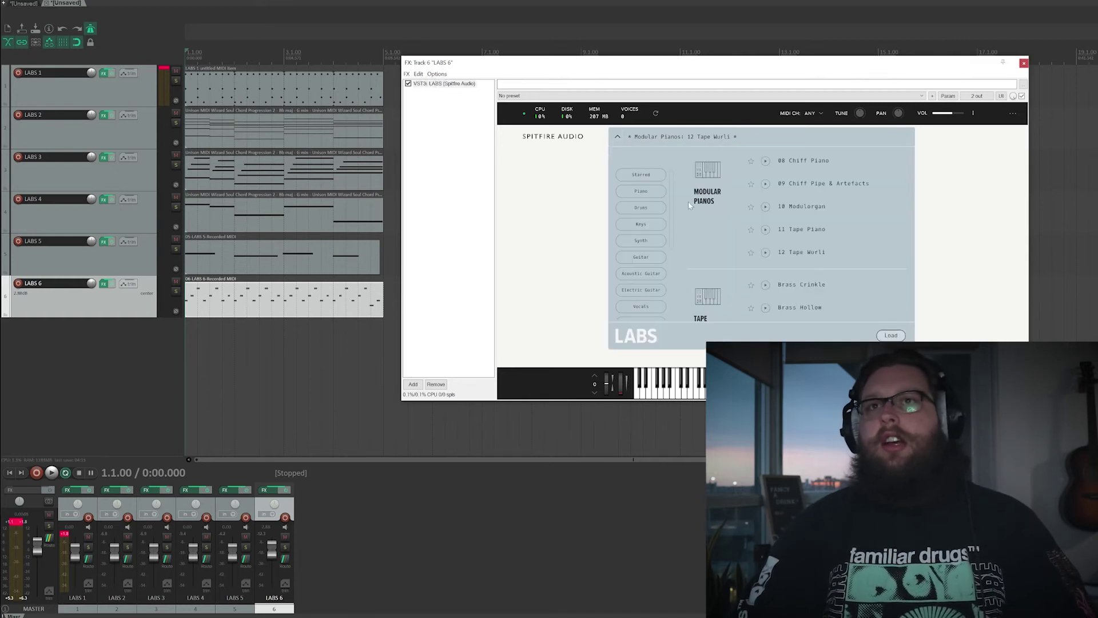
pyautogui.click(630, 140)
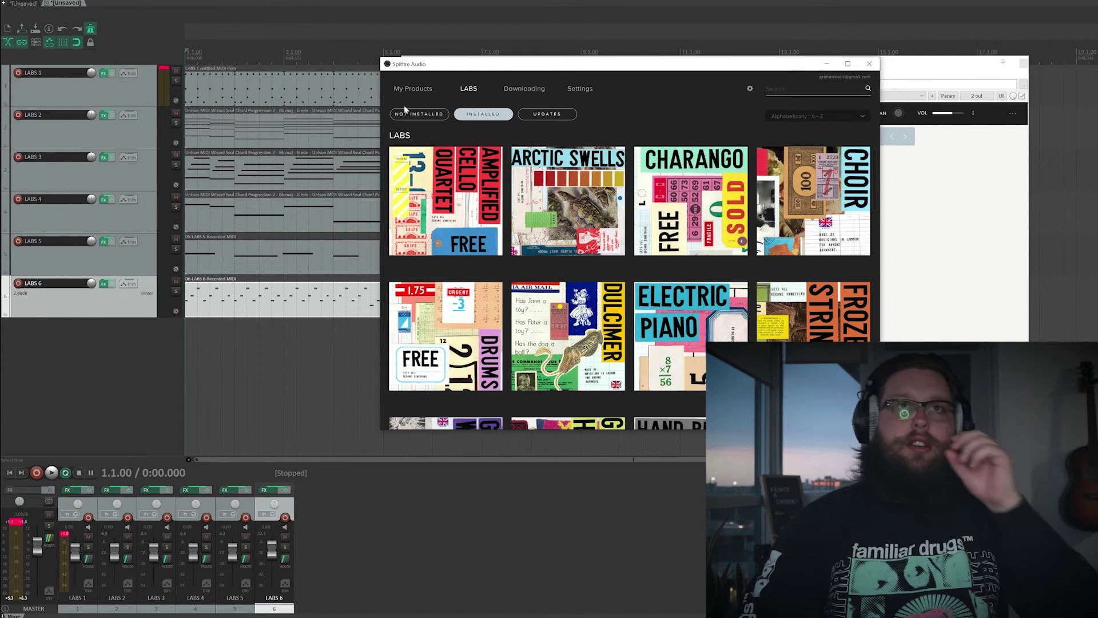
pyautogui.click(409, 87)
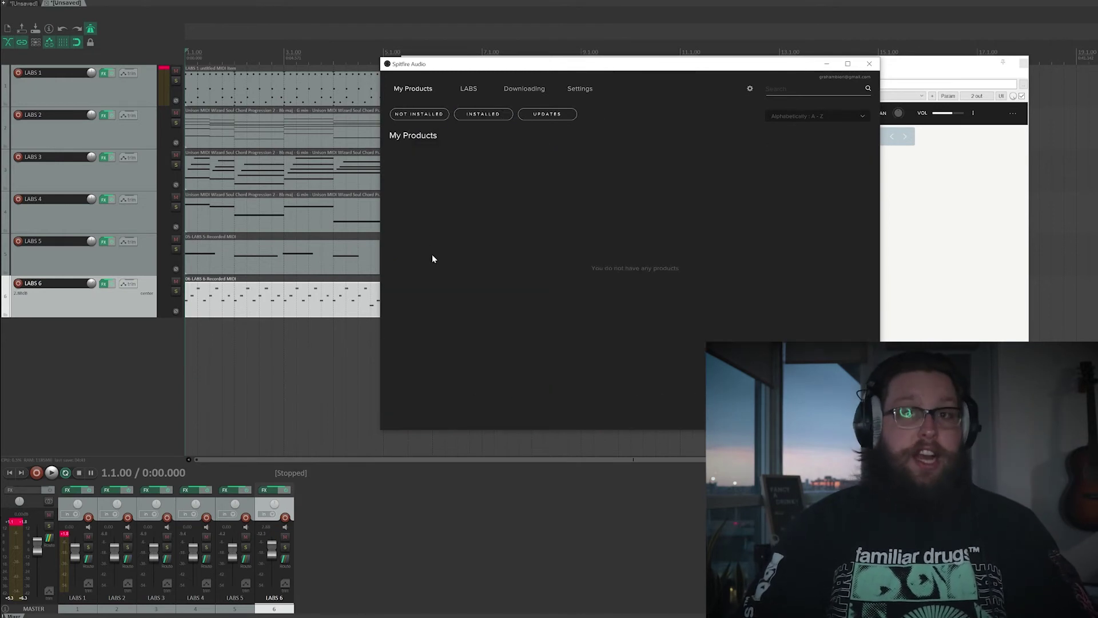
pyautogui.click(468, 90)
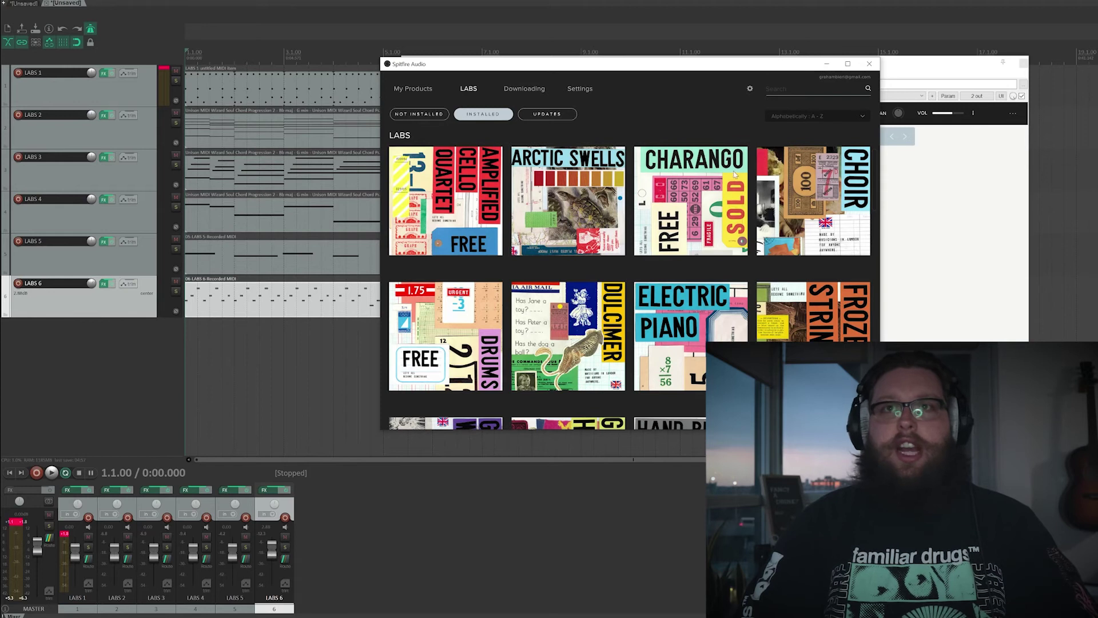
pyautogui.scroll(-2, 817, 229)
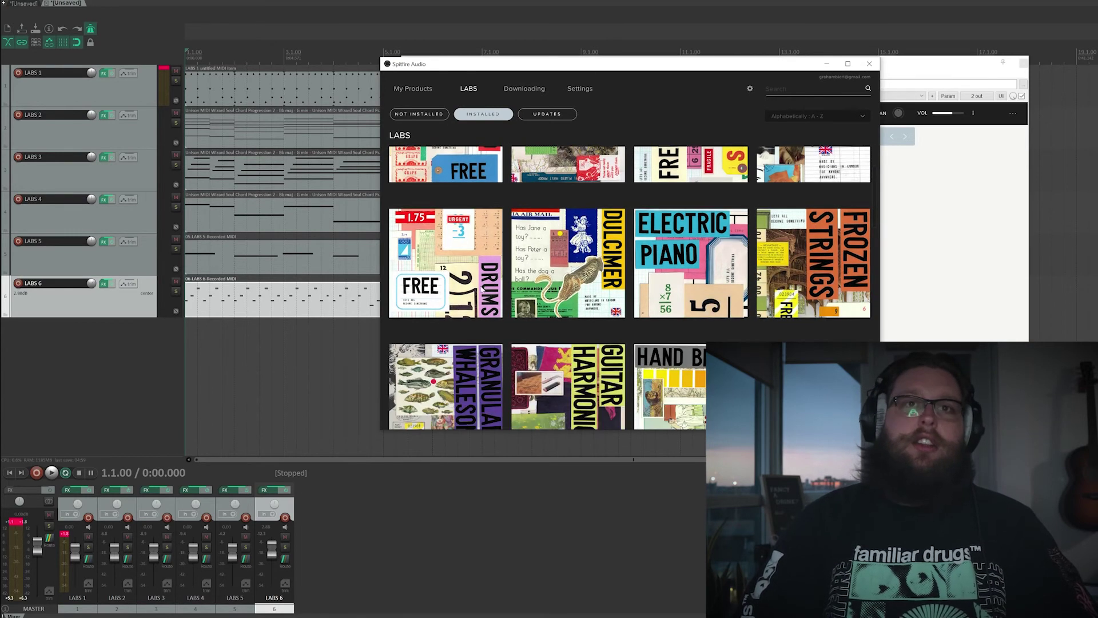
pyautogui.scroll(-1, 495, 273)
pyautogui.scroll(-1, 607, 244)
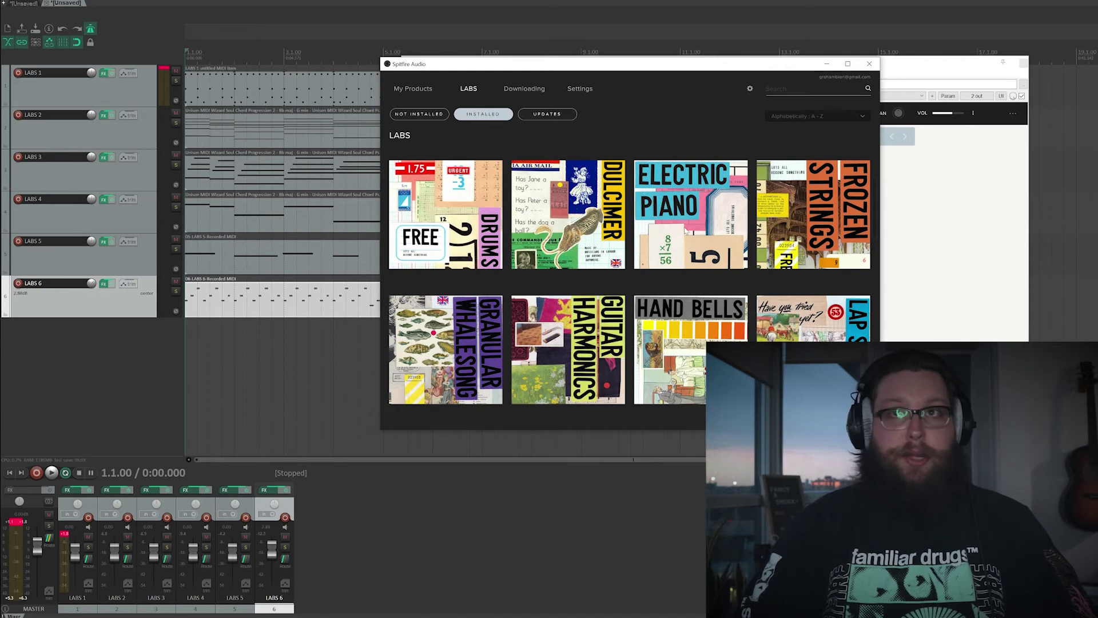
pyautogui.scroll(-3, 458, 264)
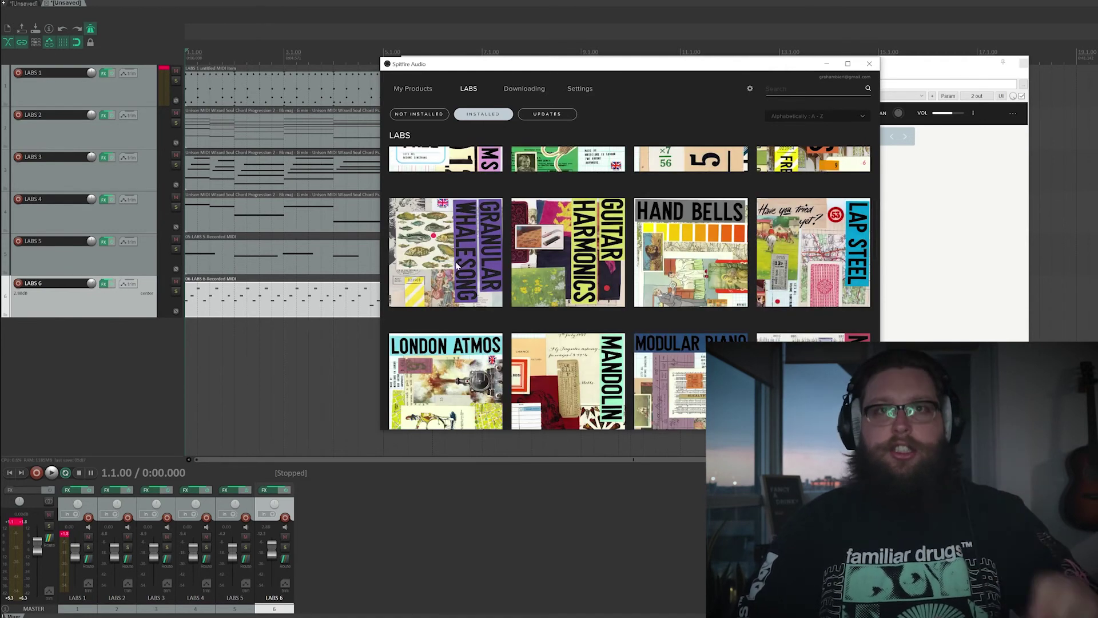
pyautogui.click(908, 71)
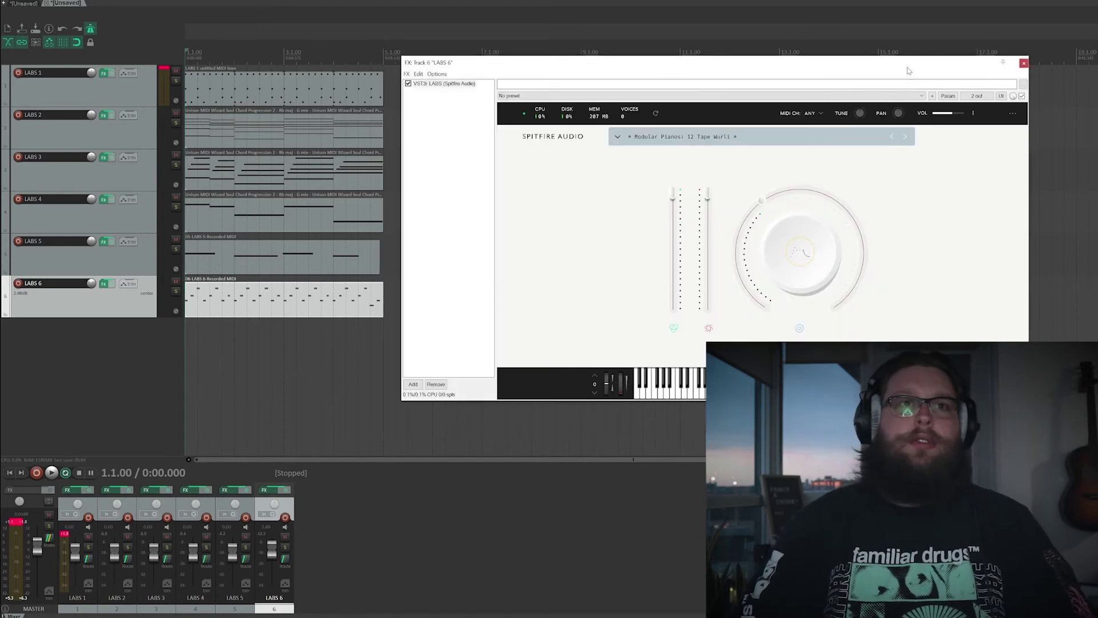
# Step: Preview the Dolphin Whistle, Drone and Gentle presets of Granular Whalesong in the LABS 6 preset browser
pyautogui.click(668, 141)
pyautogui.scroll(10, 719, 232)
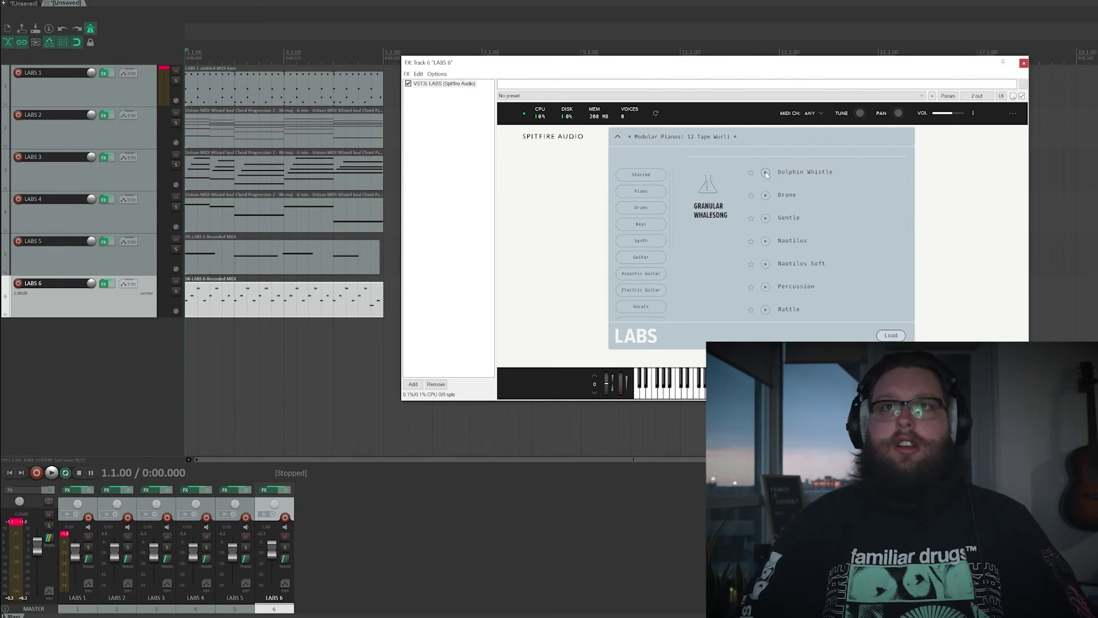
pyautogui.click(765, 172)
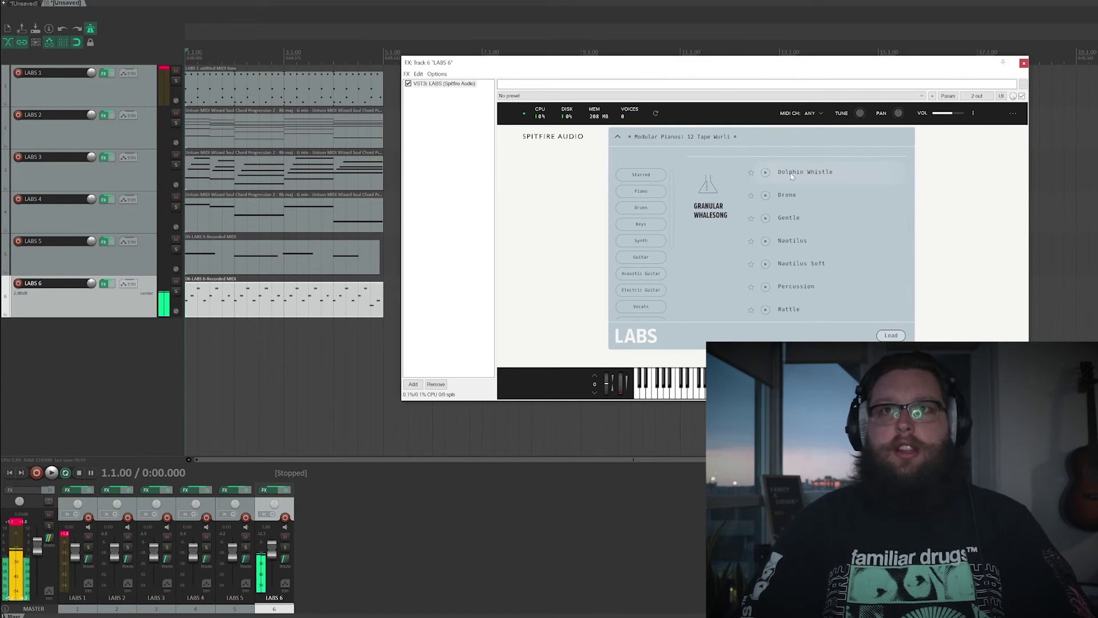
pyautogui.click(765, 195)
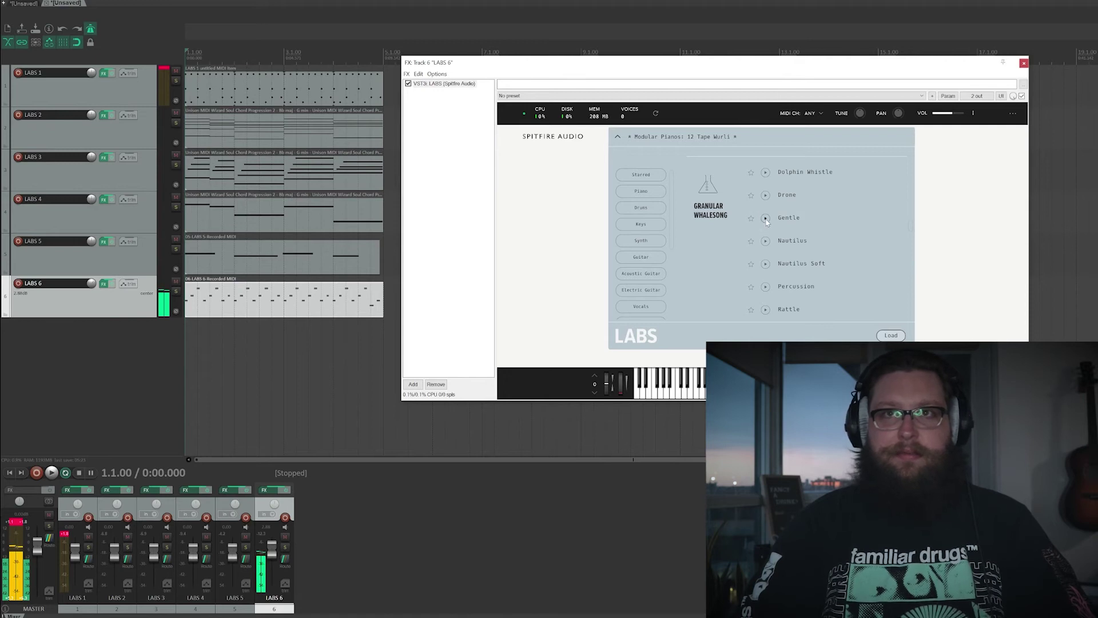
pyautogui.click(766, 219)
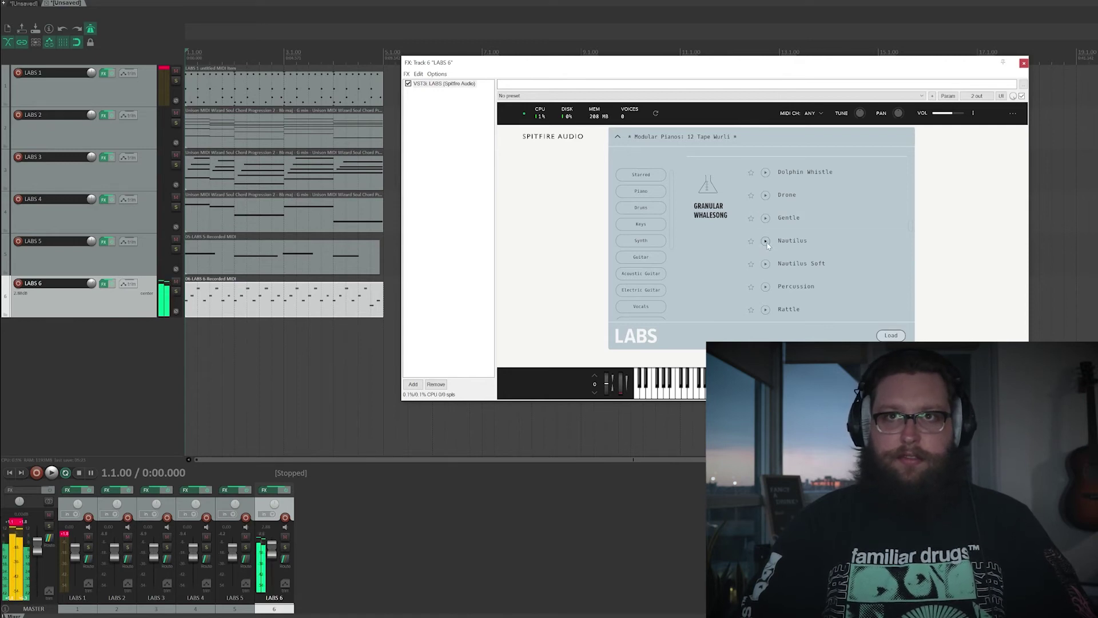
# Step: Preview the Granular Whalesong: Percussion preset, load it into LABS 6 and reopen the preset browser
pyautogui.scroll(-1, 805, 253)
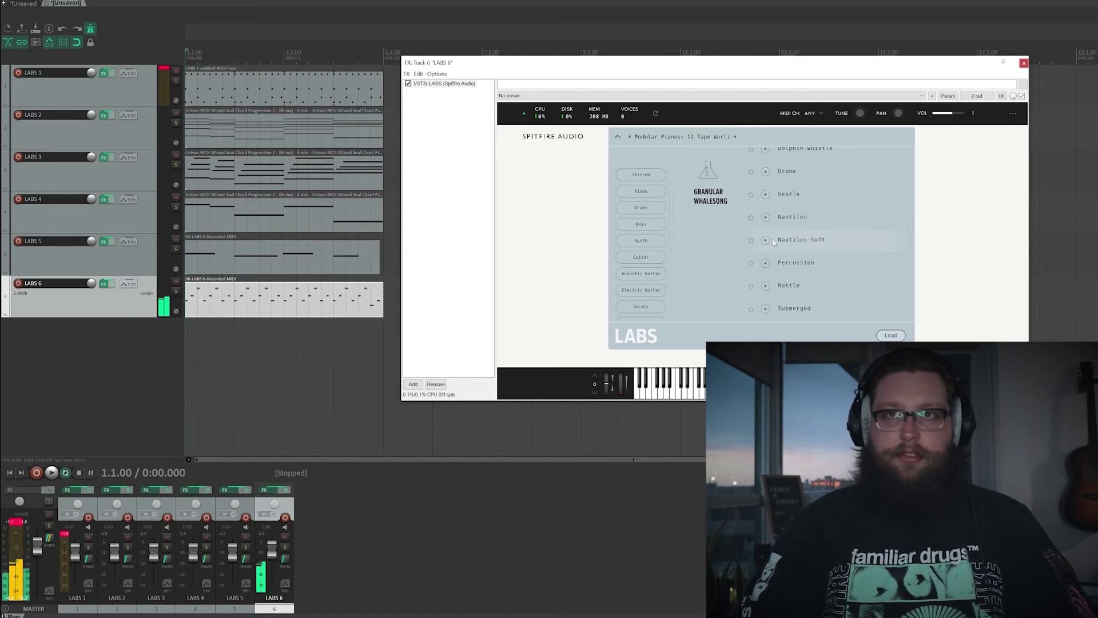
pyautogui.click(766, 263)
pyautogui.scroll(-3, 766, 251)
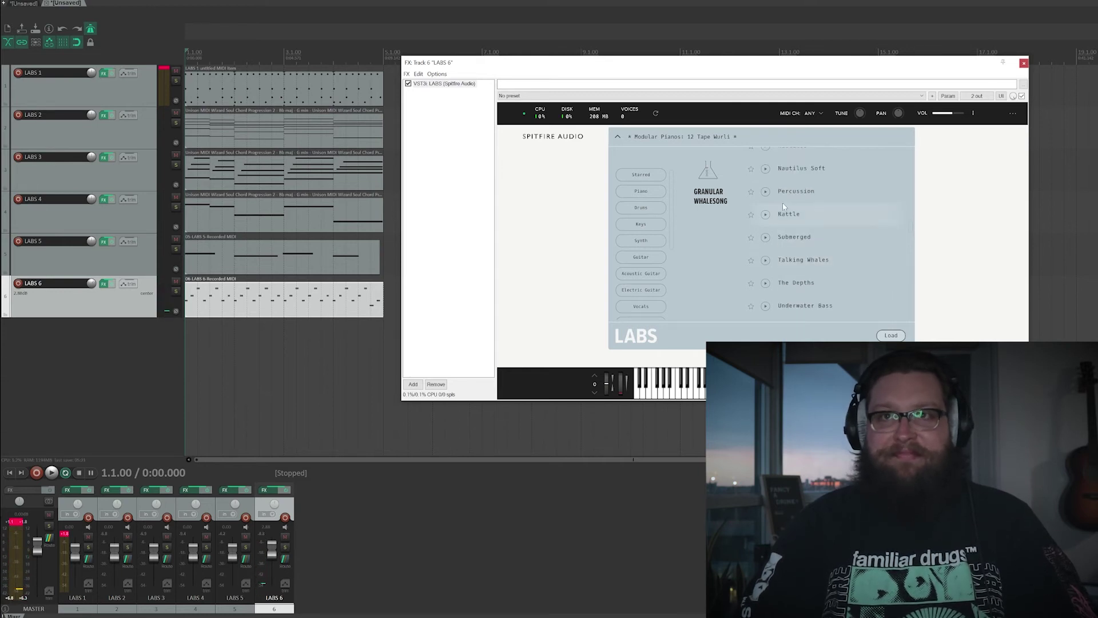
pyautogui.doubleClick(800, 195)
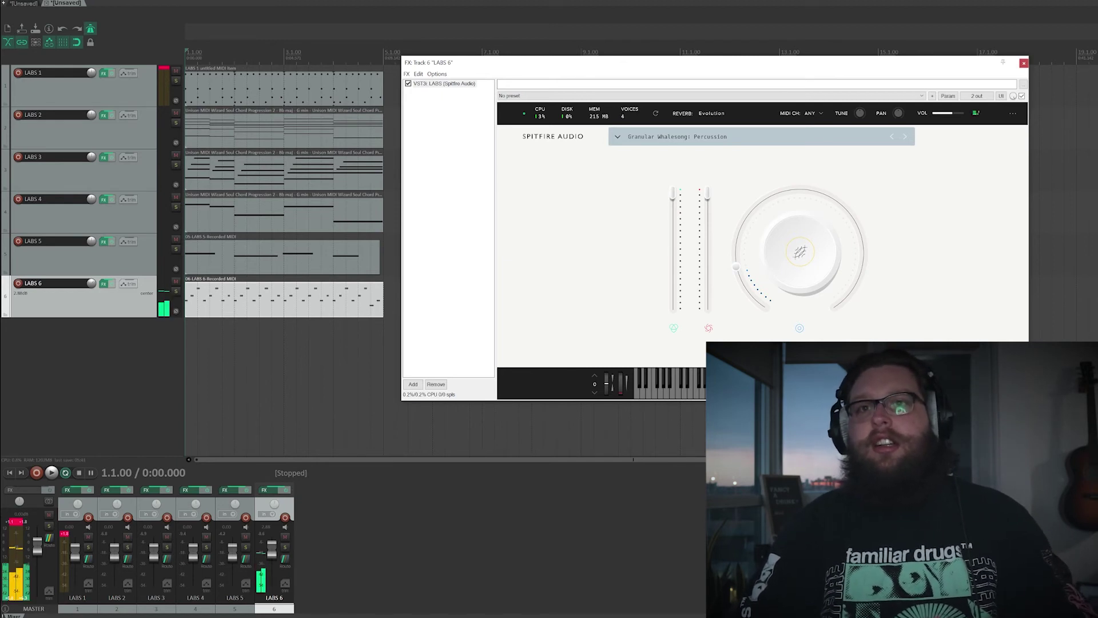
pyautogui.click(617, 136)
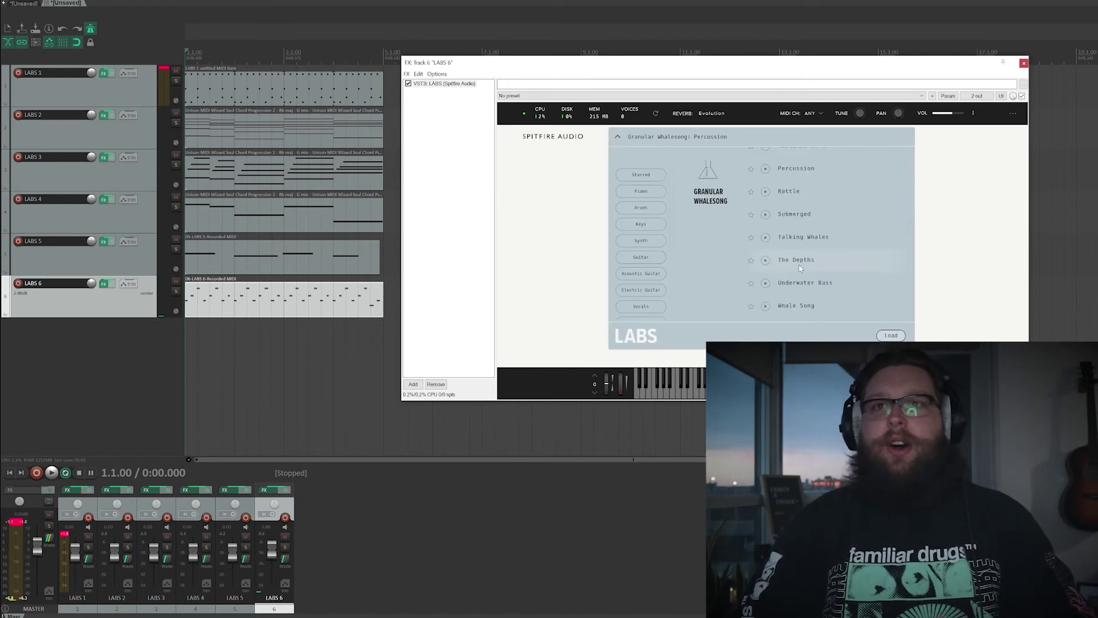
# Step: Preview the Talking Whales and Whale Song presets of Granular Whalesong and close the preset browser
pyautogui.click(766, 238)
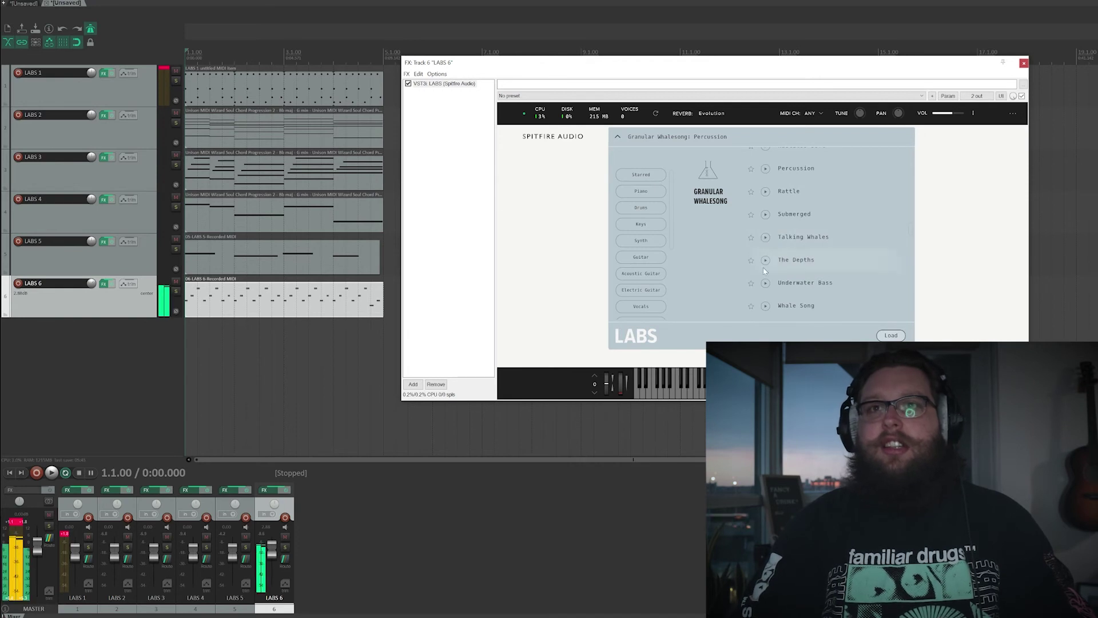
pyautogui.click(766, 306)
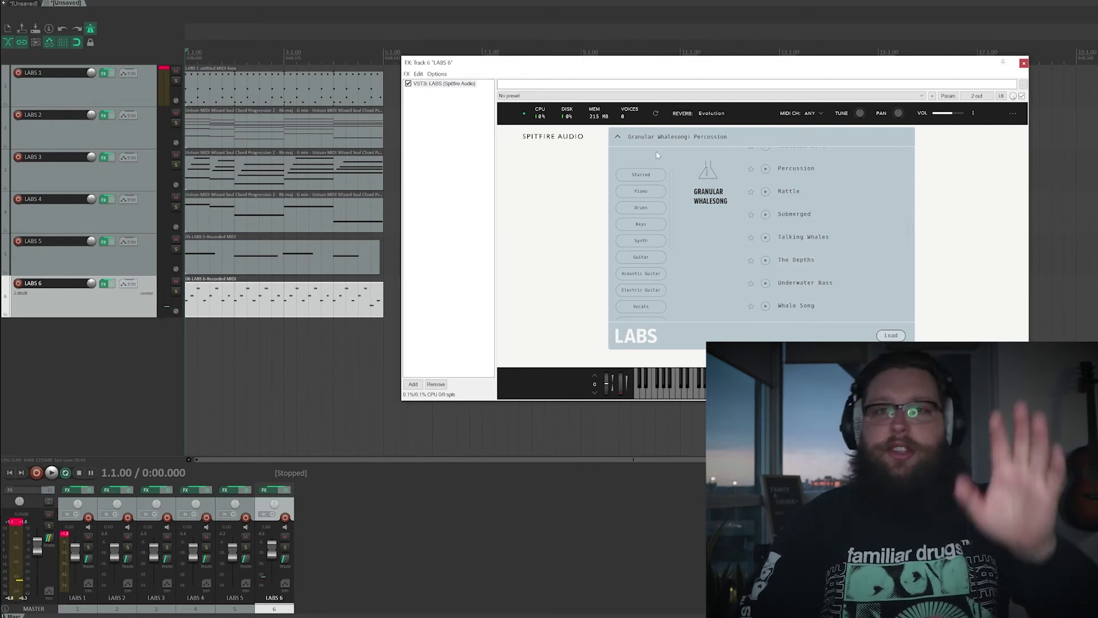
pyautogui.click(619, 138)
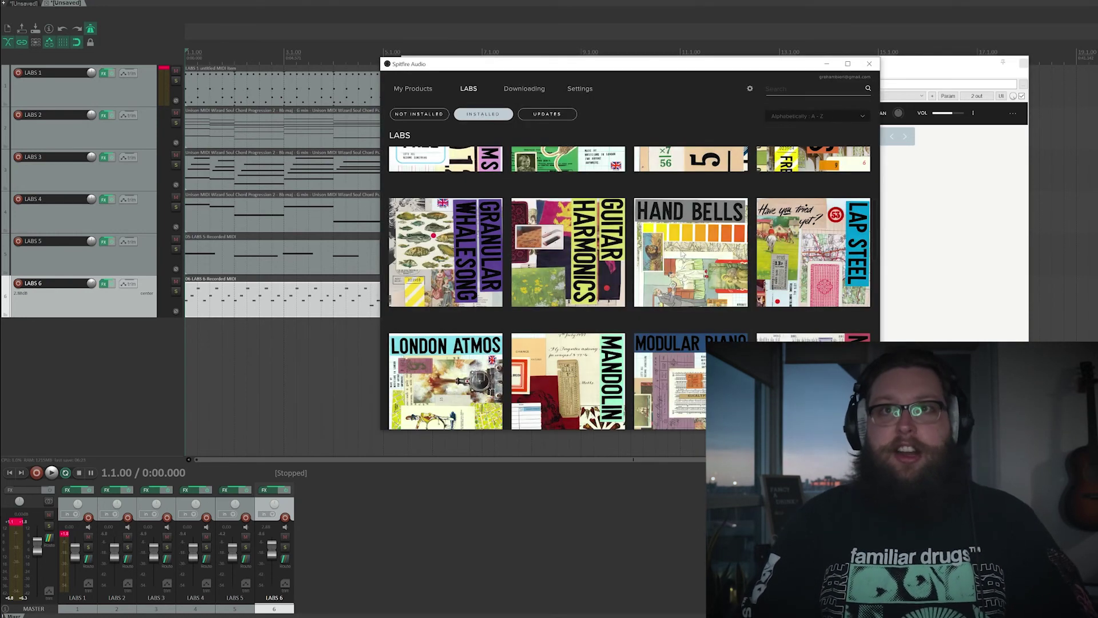
# Step: Look through the rest of the installed LABS instruments in the Spitfire Audio app, down to the end of the list
pyautogui.scroll(-2, 801, 252)
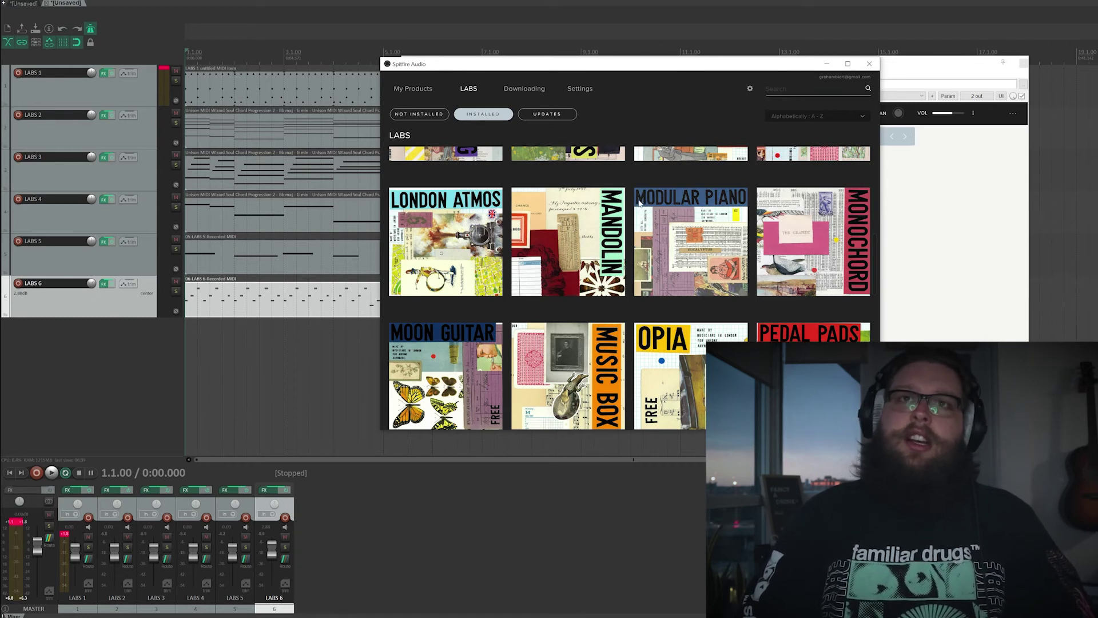
pyautogui.scroll(-3, 456, 245)
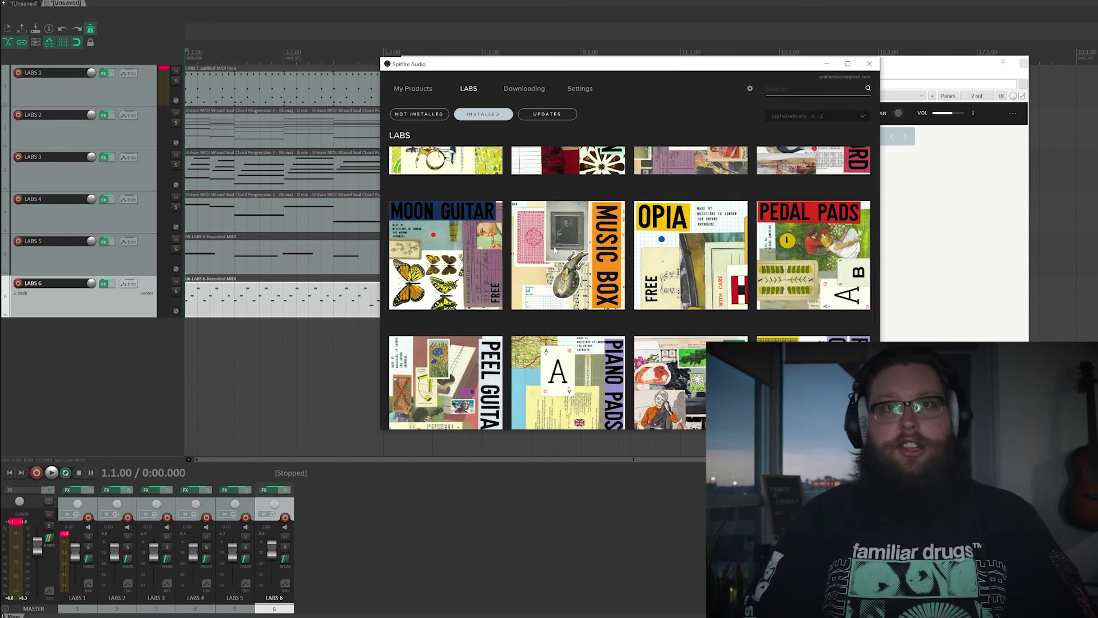
pyautogui.scroll(-1, 560, 254)
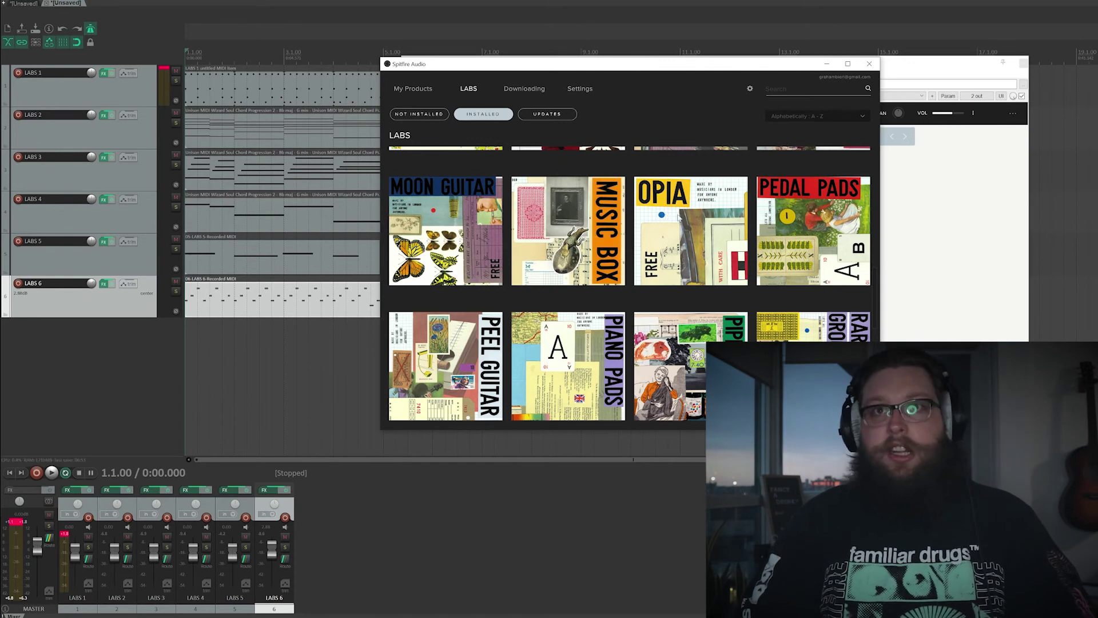
pyautogui.scroll(-3, 797, 203)
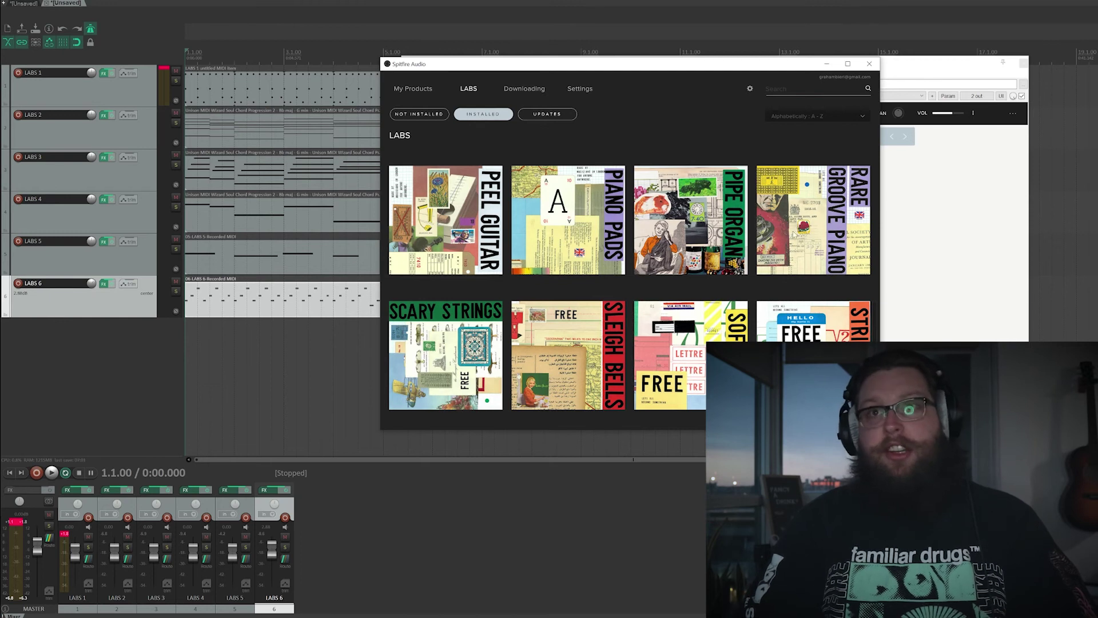
pyautogui.scroll(-3, 795, 231)
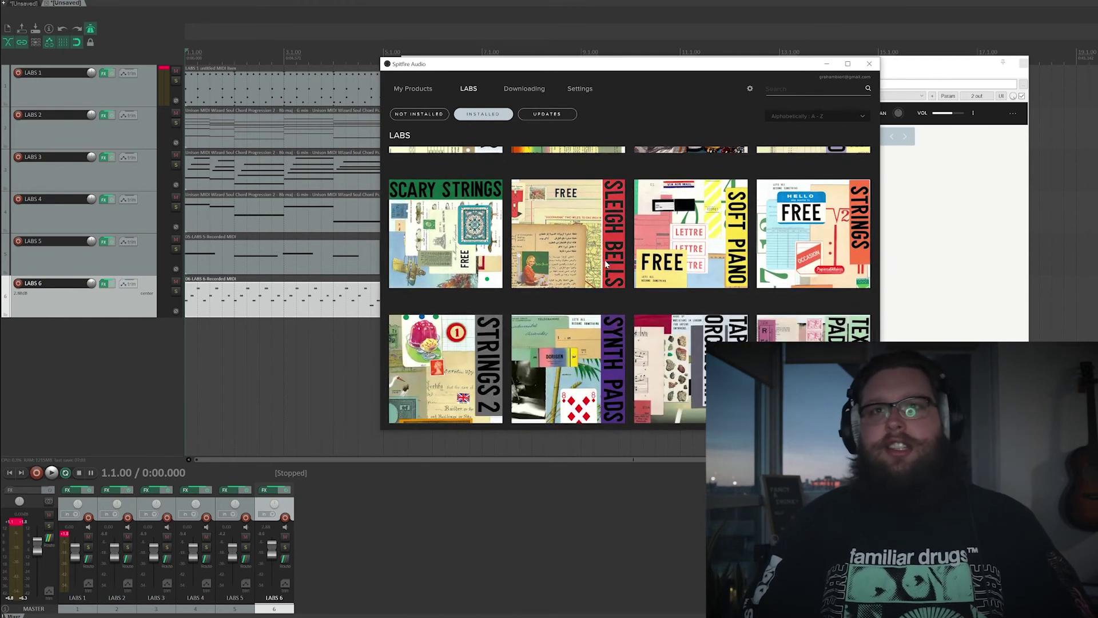
pyautogui.scroll(-1, 696, 200)
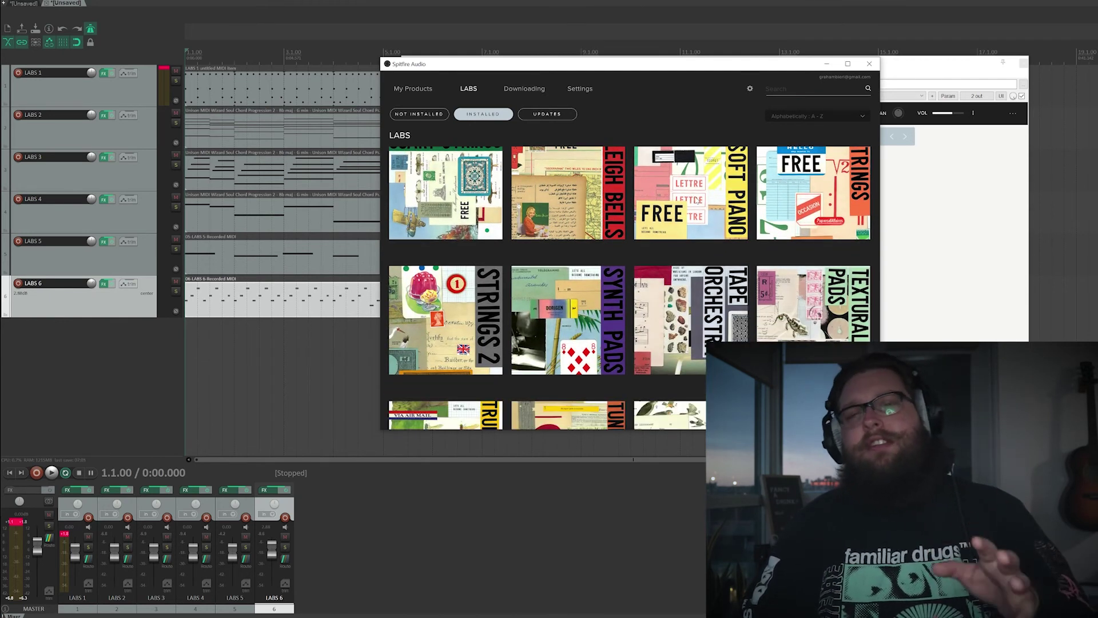
pyautogui.scroll(-2, 479, 255)
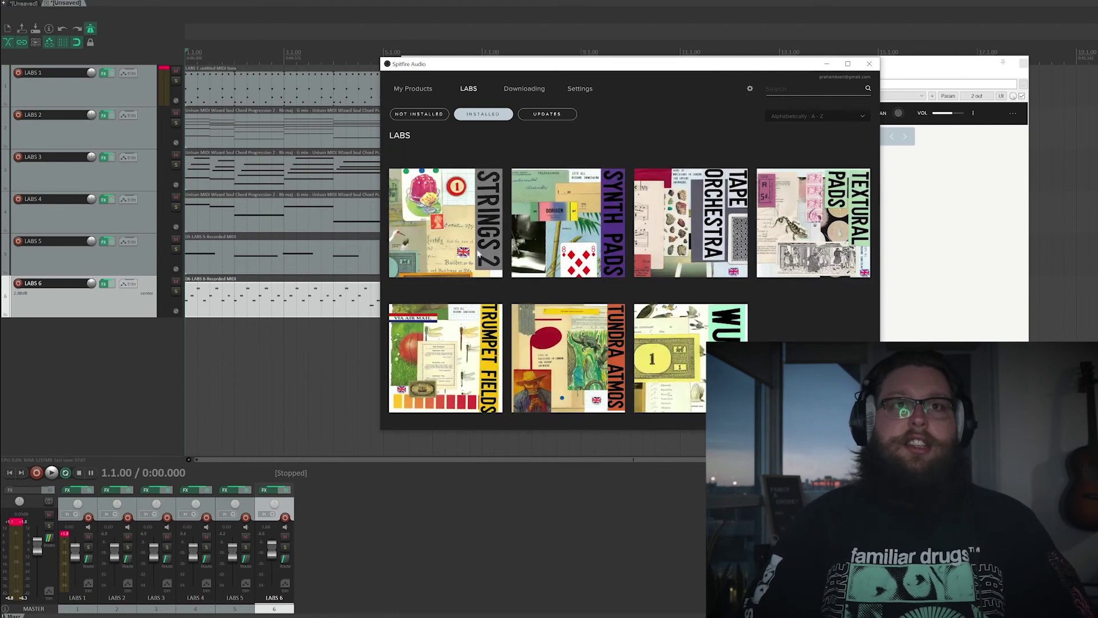
pyautogui.scroll(1, 576, 235)
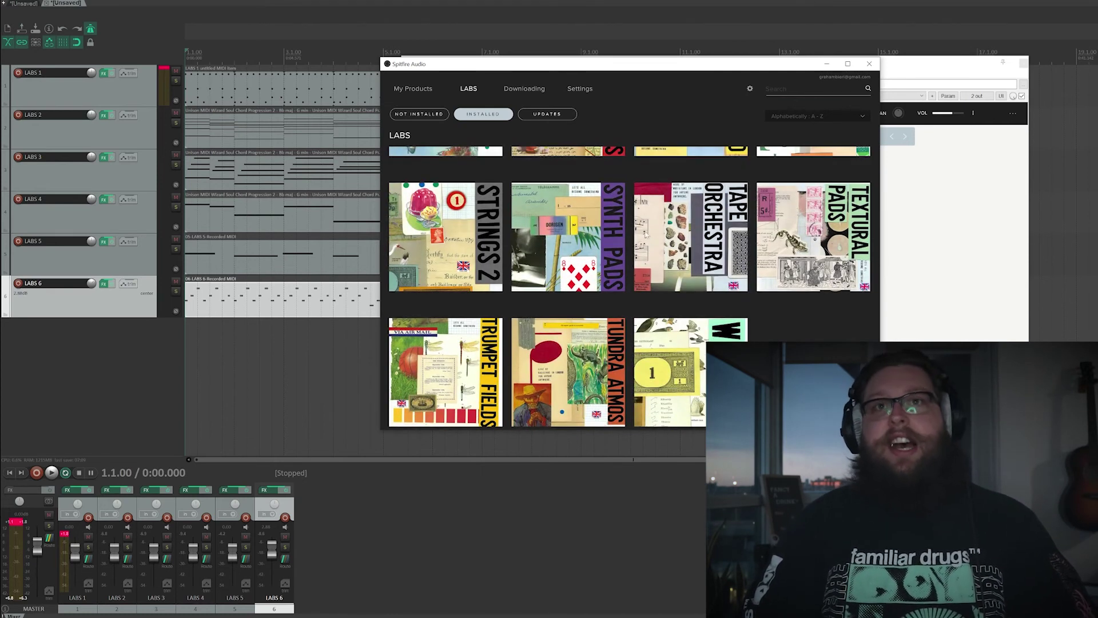
pyautogui.scroll(-1, 692, 228)
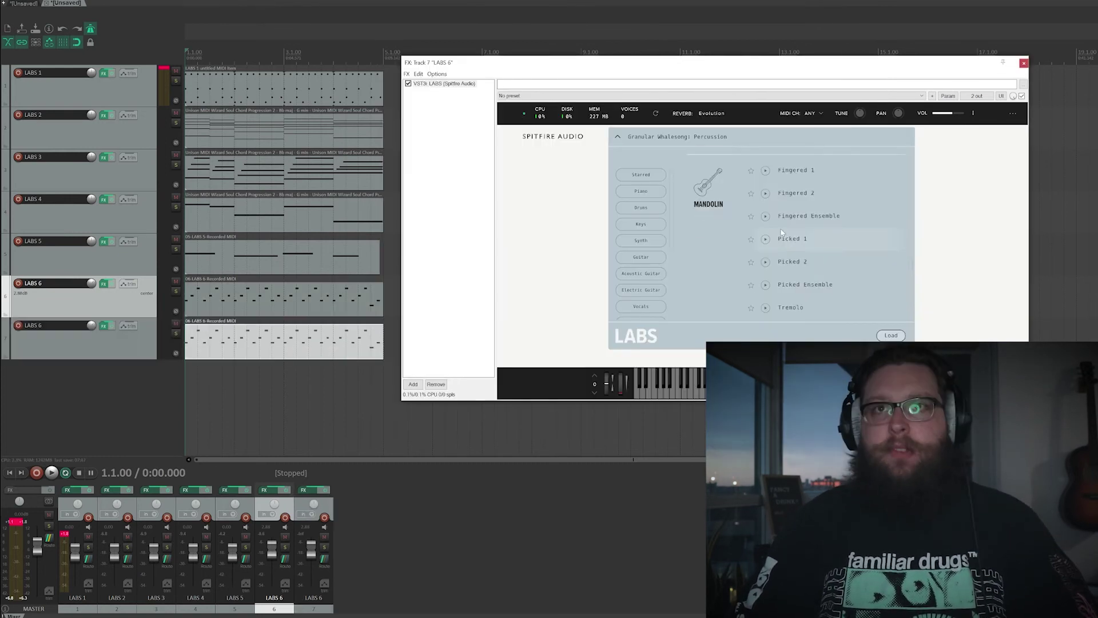
# Step: Preview both Music Box presets in the duplicated LABS 6 track's plugin and load Hannah Peel's Music Box
pyautogui.scroll(-5, 782, 231)
pyautogui.scroll(-10, 782, 232)
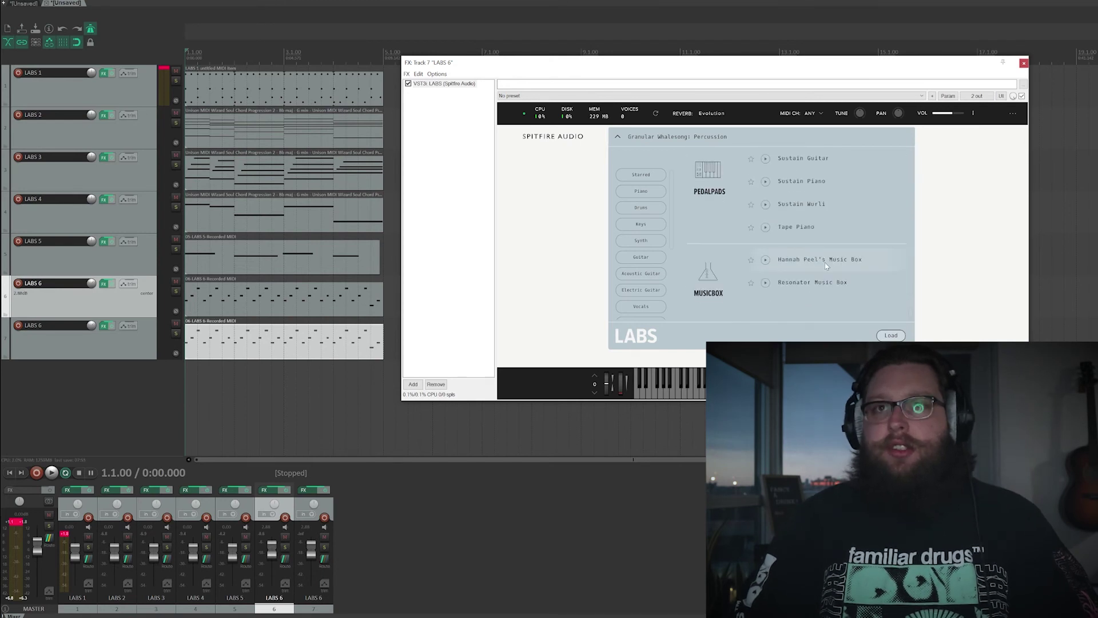
pyautogui.click(766, 260)
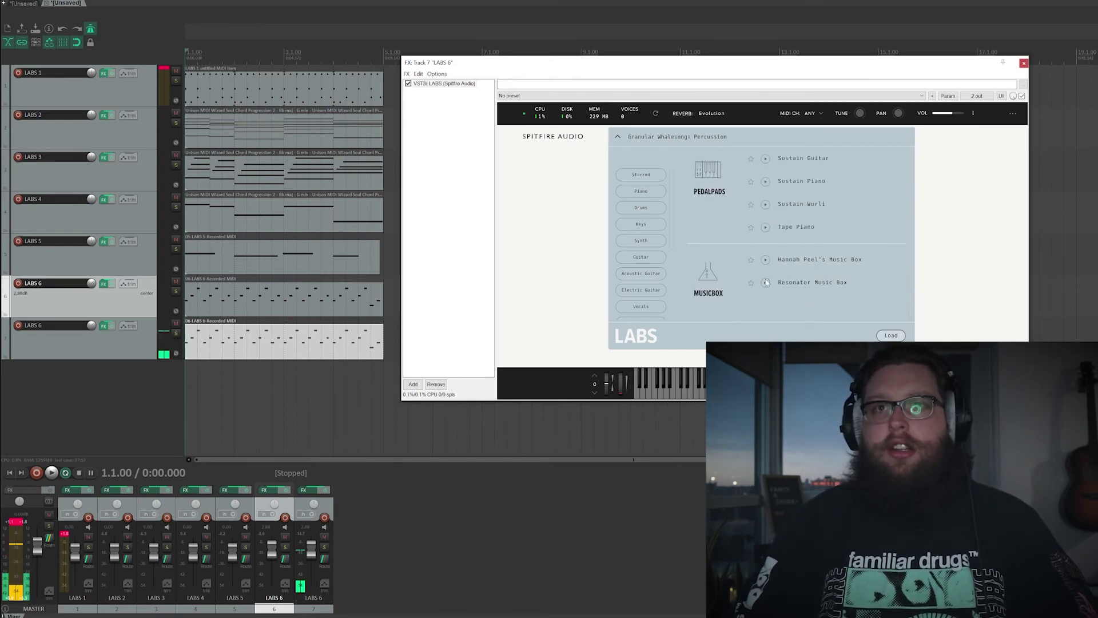
pyautogui.click(766, 282)
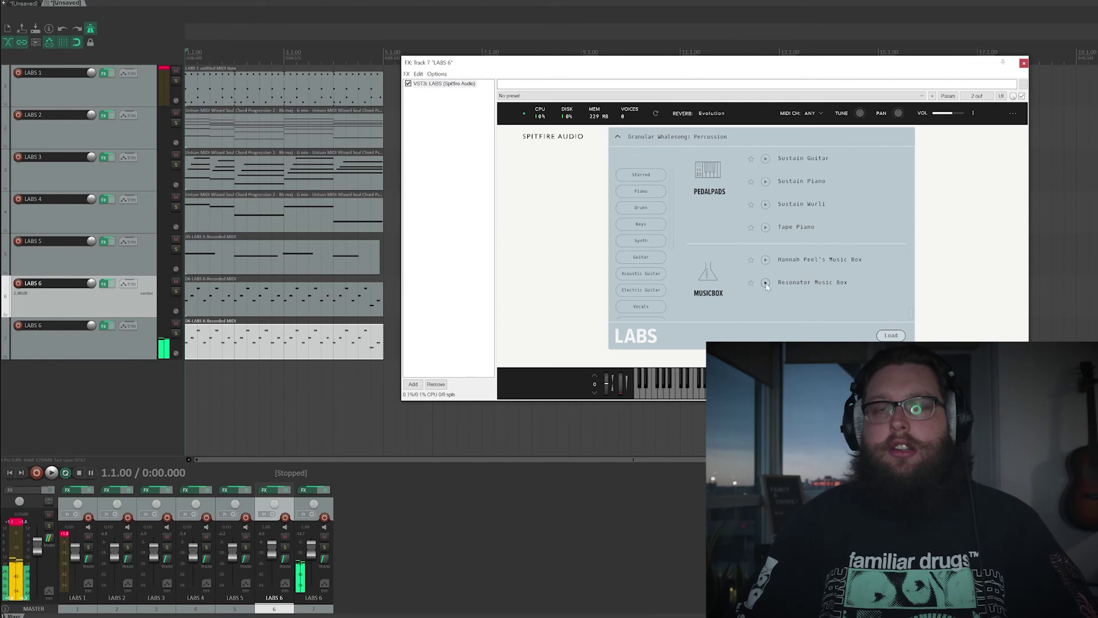
pyautogui.doubleClick(798, 260)
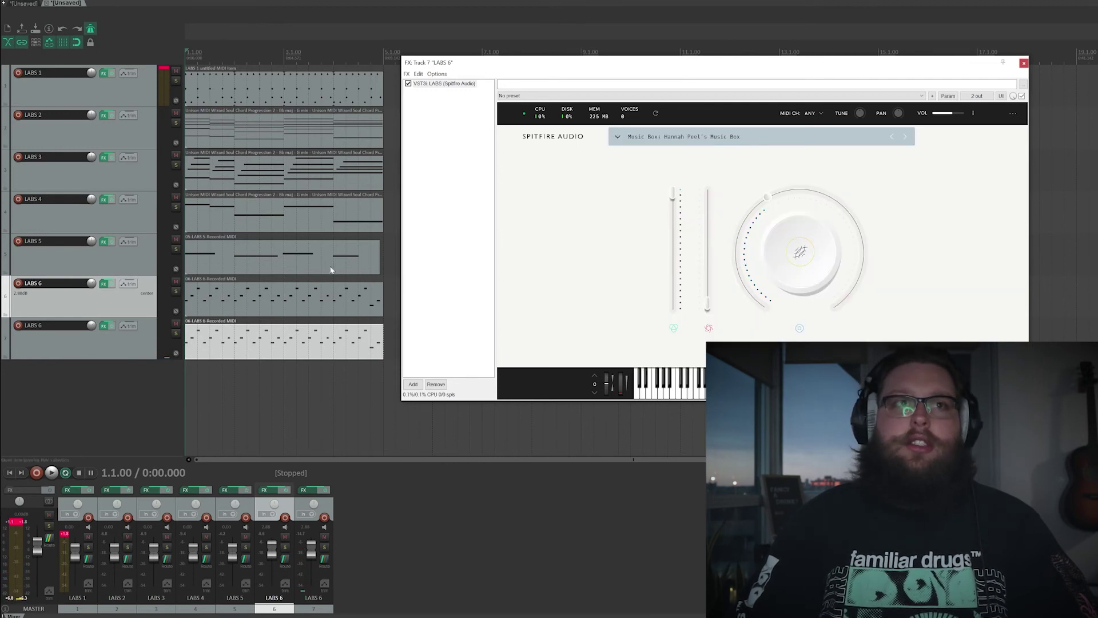
# Step: Load the Modular Pianos: 12 Tape Wurli preset into the original LABS 6 track's plugin and start playback
pyautogui.click(111, 285)
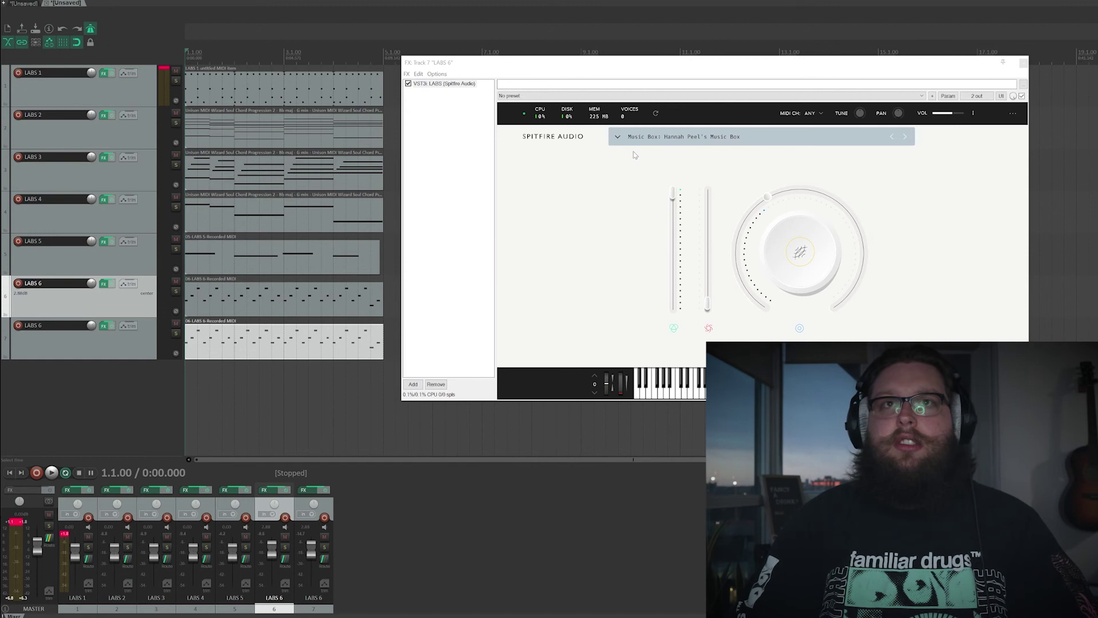
pyautogui.click(103, 285)
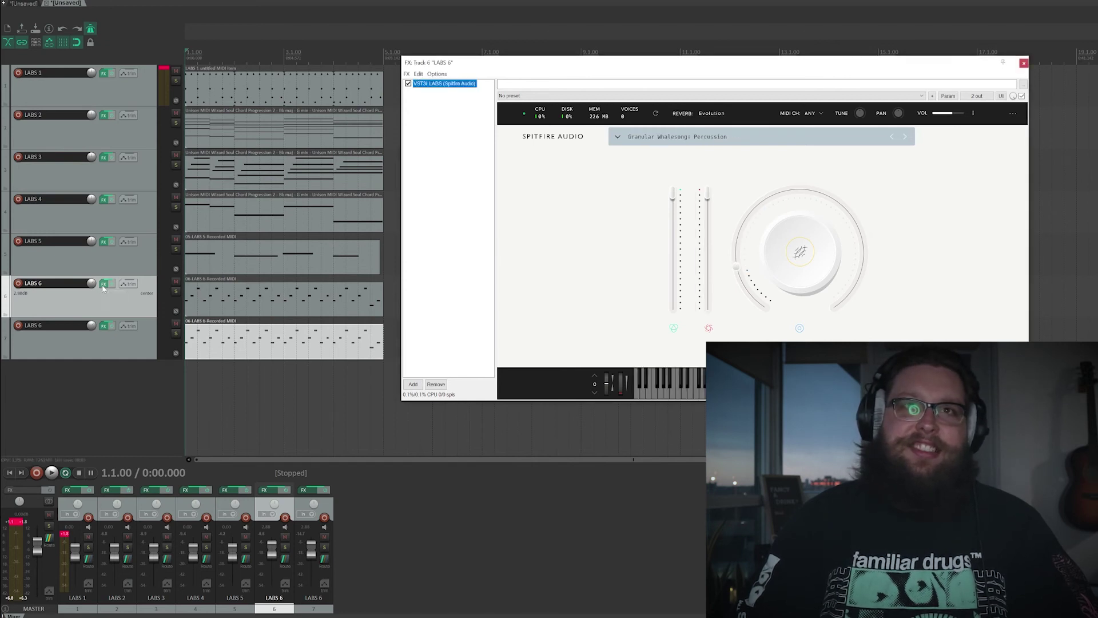
pyautogui.click(647, 137)
pyautogui.scroll(-15, 812, 246)
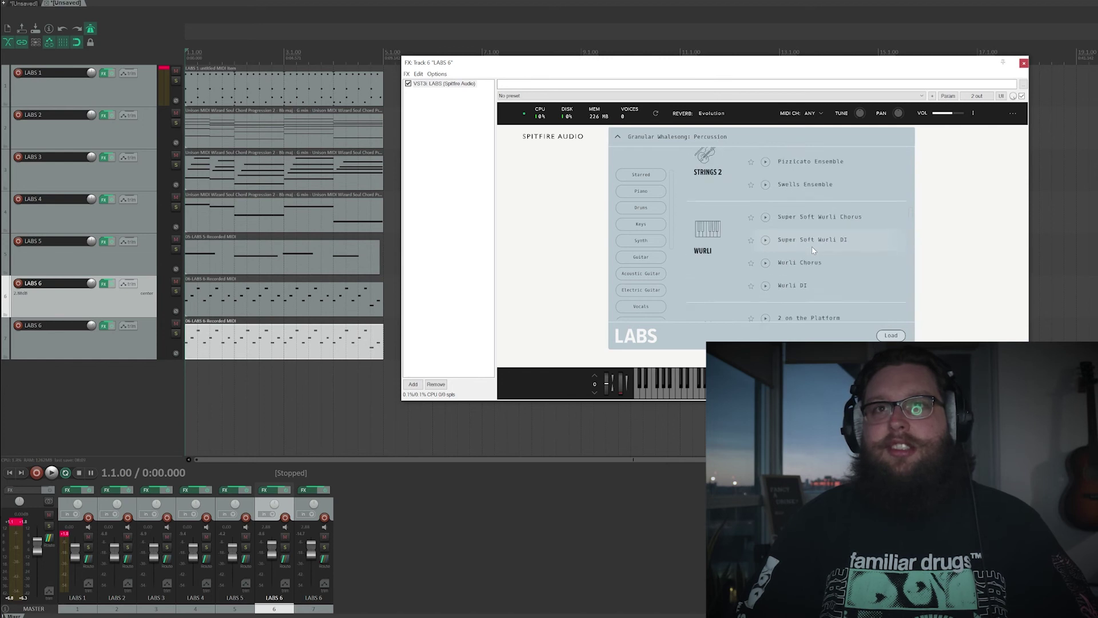
pyautogui.scroll(3, 811, 246)
pyautogui.click(811, 246)
pyautogui.press('space')
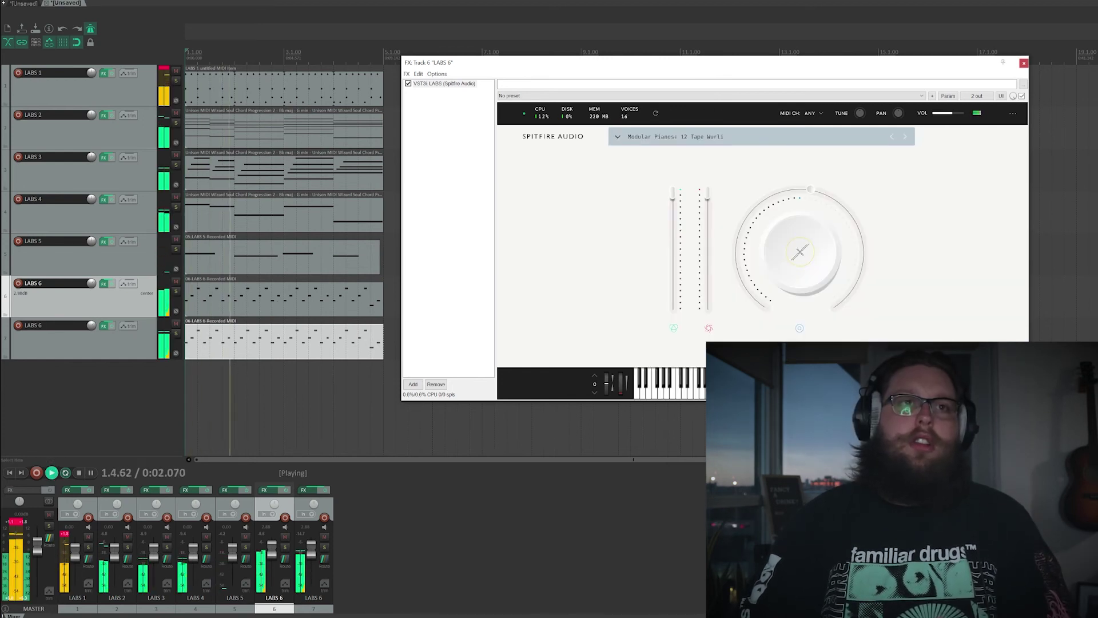
# Step: Lower the duplicated LABS 6 track's volume during playback and open its LABS plugin
pyautogui.click(91, 324)
pyautogui.moveTo(91, 325)
pyautogui.mouseDown()
pyautogui.moveTo(90, 348)
pyautogui.moveTo(99, 324)
pyautogui.mouseUp()
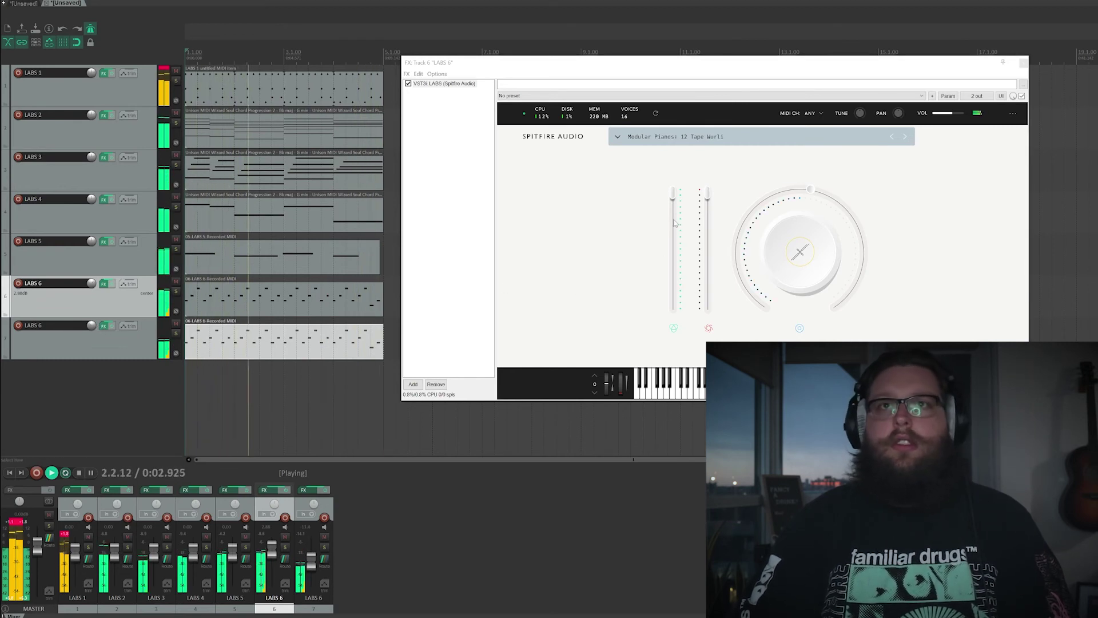
pyautogui.click(104, 325)
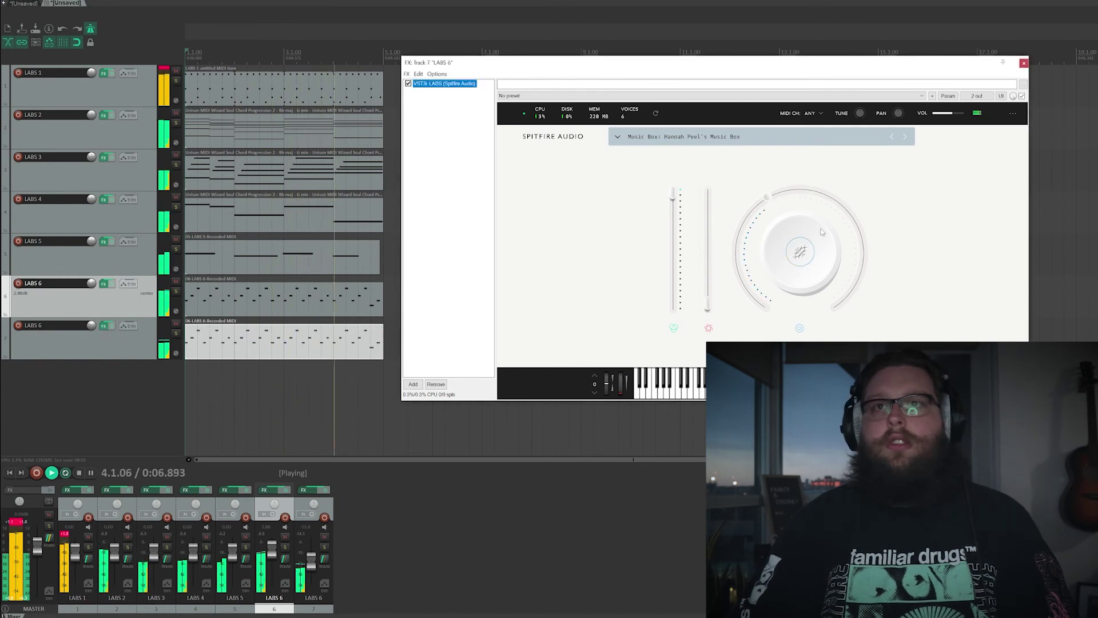
# Step: Lower the Music Box's Tightness, switch the large dial back to Reverb and raise it close to maximum
pyautogui.click(898, 236)
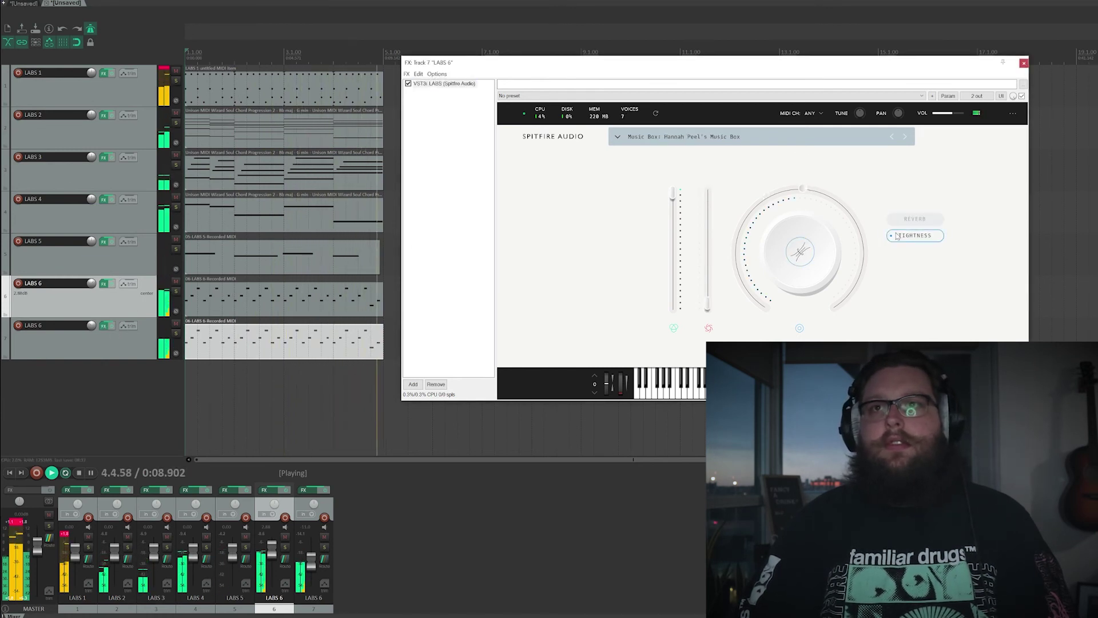
pyautogui.moveTo(814, 232)
pyautogui.mouseDown()
pyautogui.moveTo(815, 252)
pyautogui.moveTo(815, 232)
pyautogui.mouseUp()
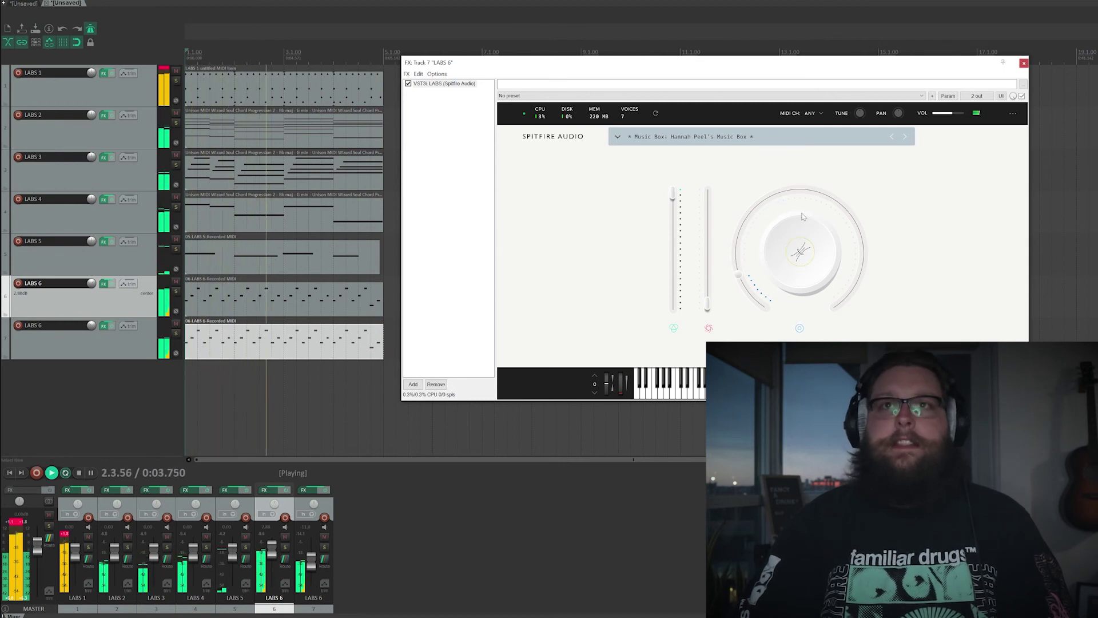
pyautogui.moveTo(802, 237); pyautogui.dragTo(773, 200)
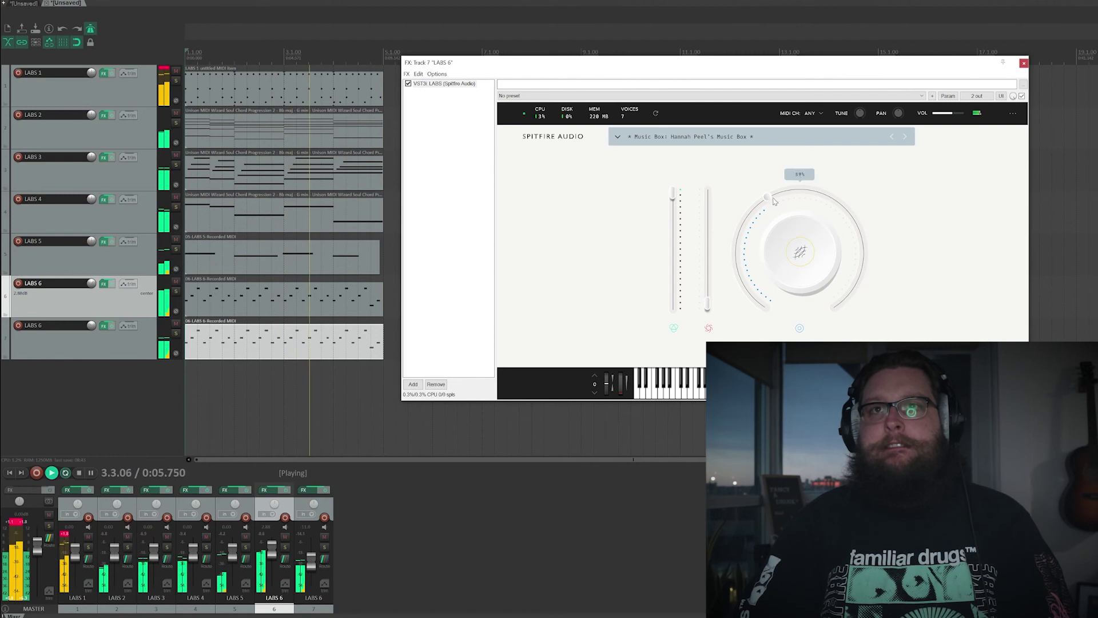
pyautogui.moveTo(851, 262); pyautogui.dragTo(851, 271)
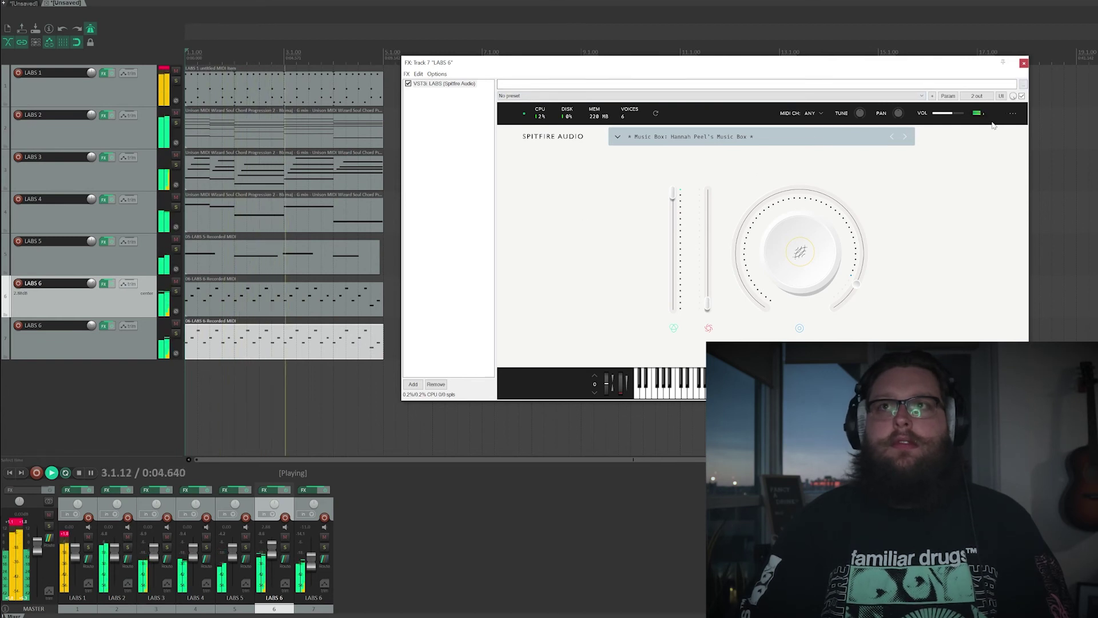
# Step: Detune the Music Box with the Tune control, ending at about 1.7 st, and stop playback
pyautogui.moveTo(862, 122)
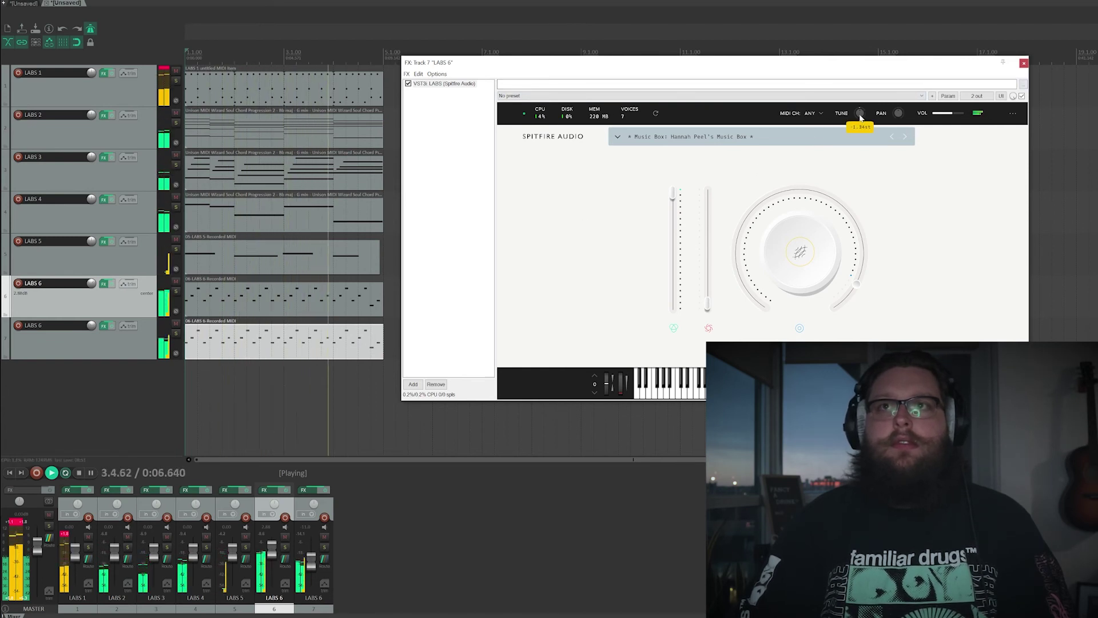
pyautogui.moveTo(862, 121)
pyautogui.mouseDown()
pyautogui.moveTo(878, 183)
pyautogui.moveTo(864, 116)
pyautogui.mouseUp()
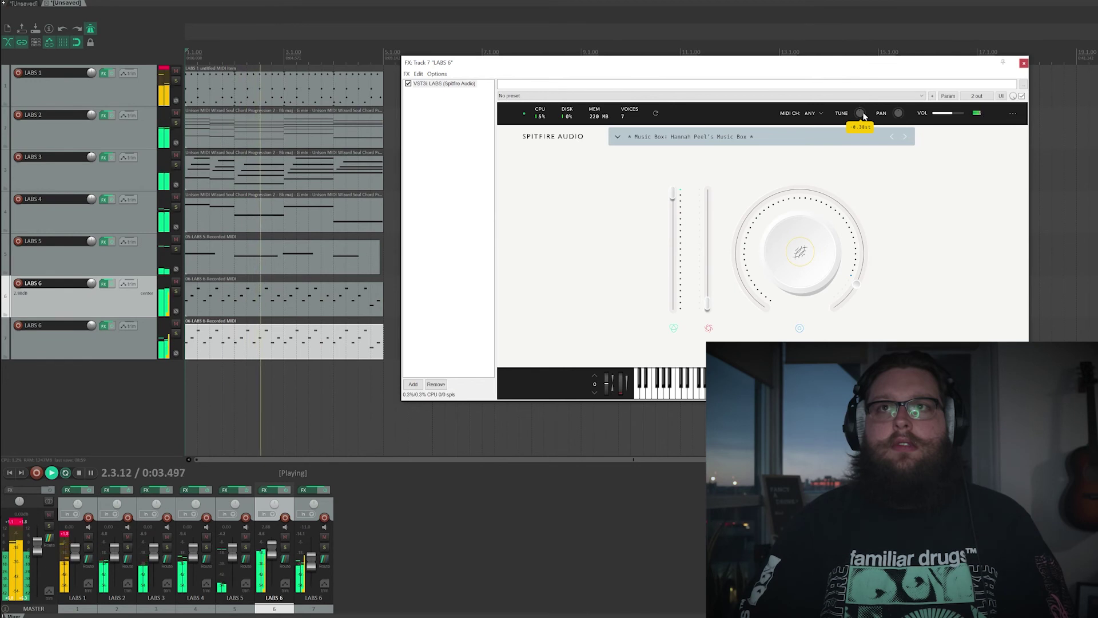
pyautogui.press('space')
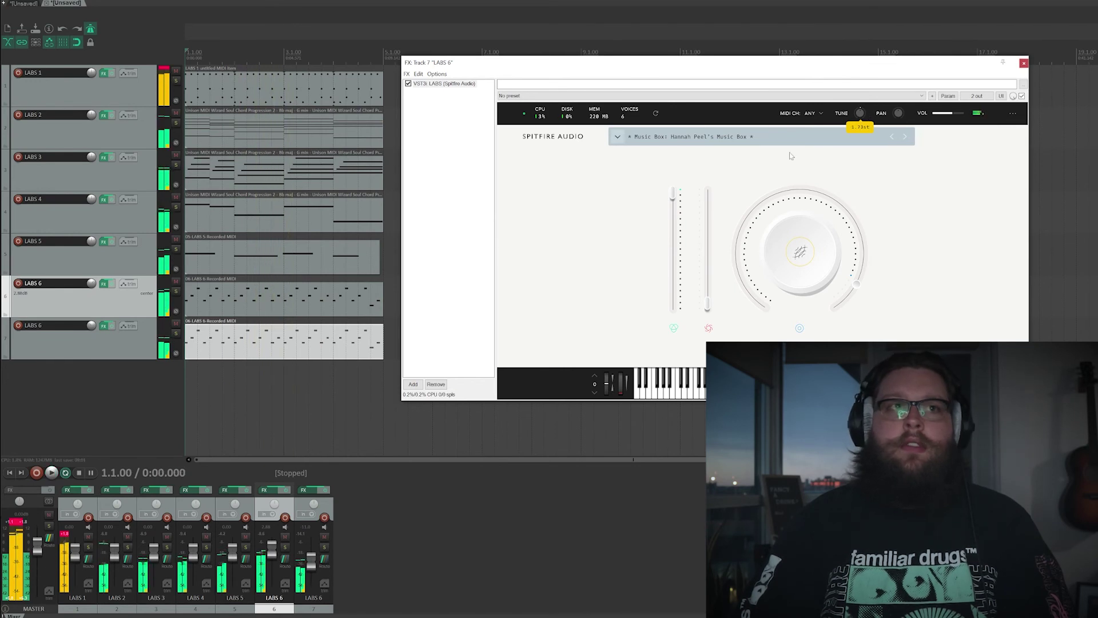
# Step: Show the LABS Global Tune automation envelope for the duplicated LABS 6 track and close the envelope list
pyautogui.click(128, 326)
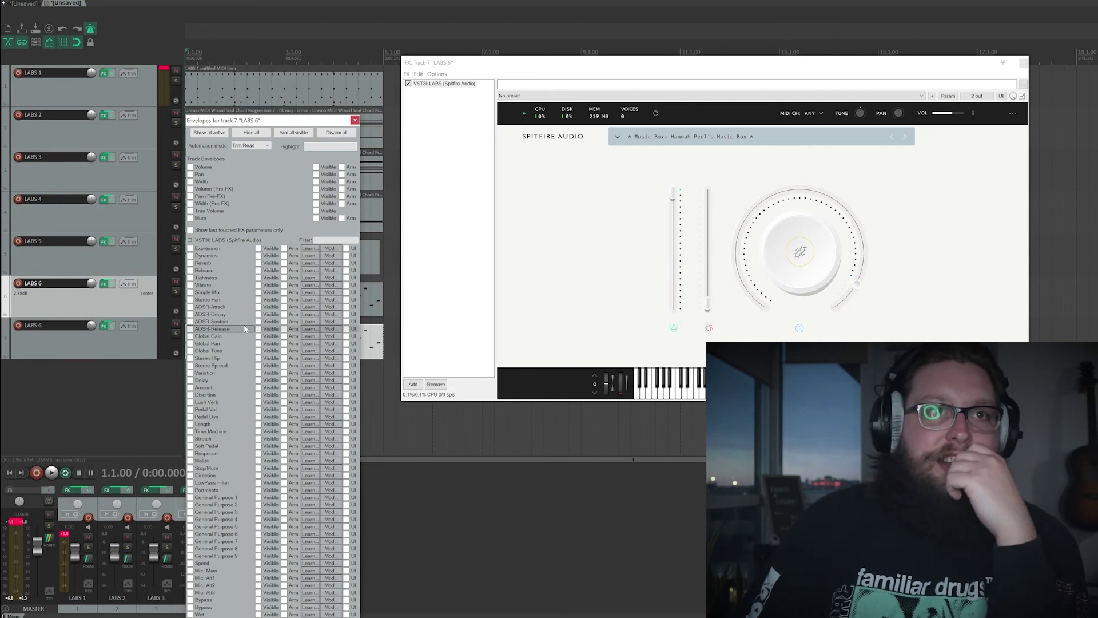
pyautogui.click(190, 351)
pyautogui.click(355, 120)
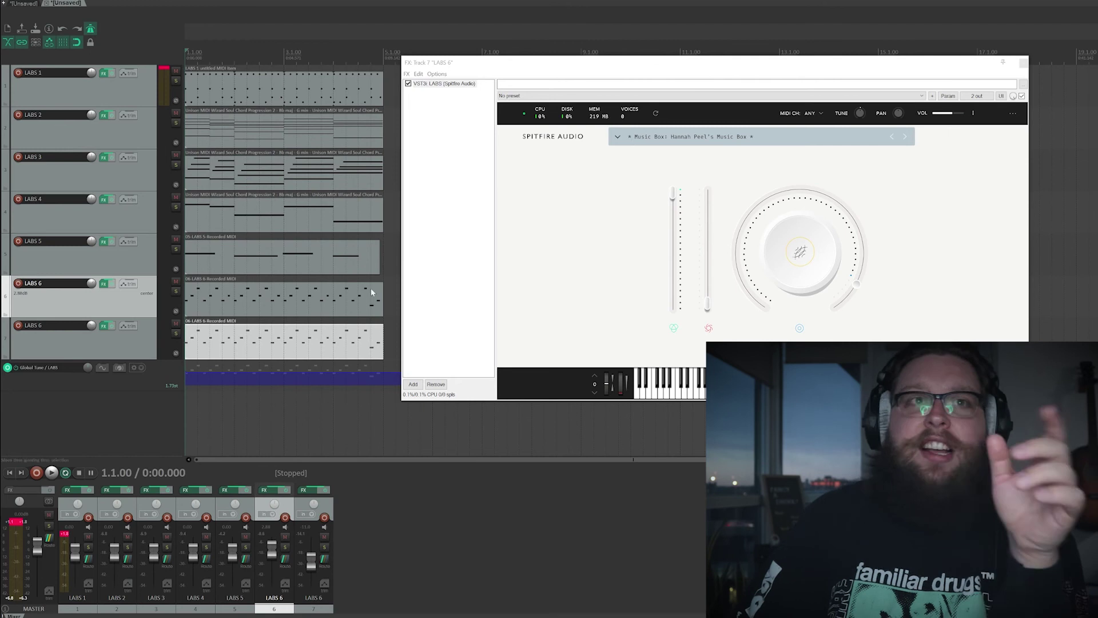
# Step: Shape a varying pitch on the duplicated LABS 6 track's Global Tune envelope, placing points at 1.3.00 and 2.1.00
pyautogui.click(190, 375)
pyautogui.scroll(3, 190, 375)
pyautogui.scroll(3, 191, 374)
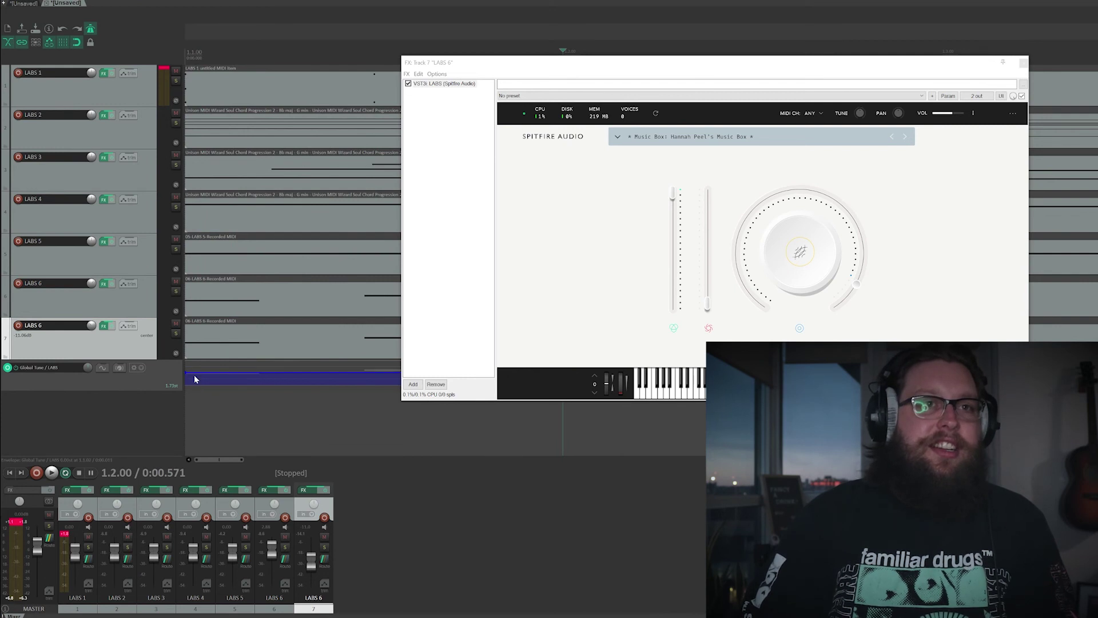
pyautogui.click(196, 373)
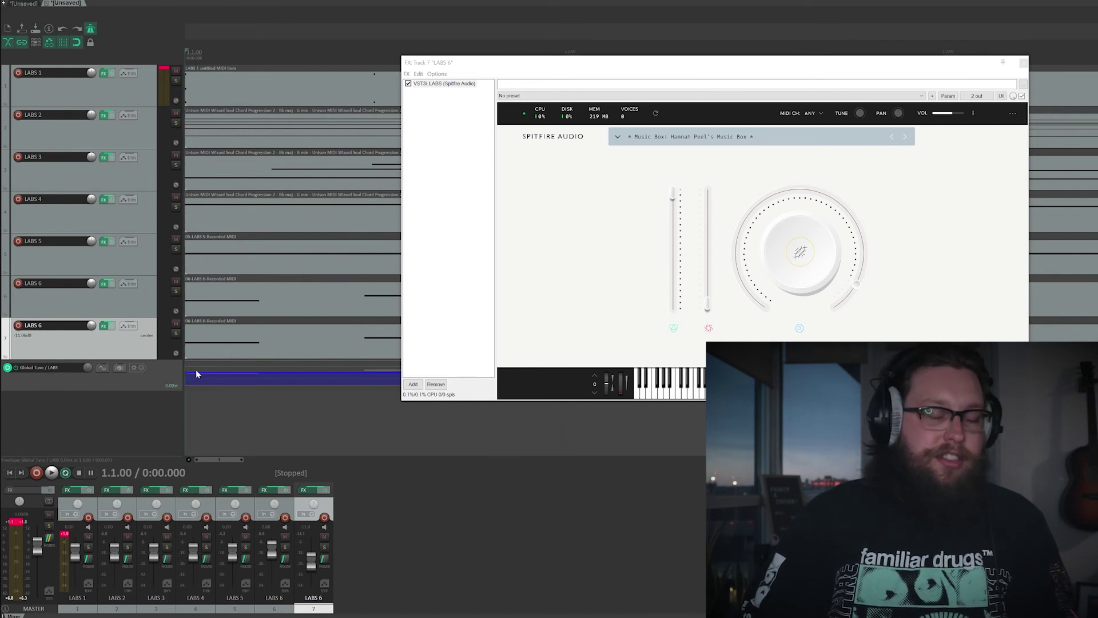
pyautogui.scroll(-5, 332, 371)
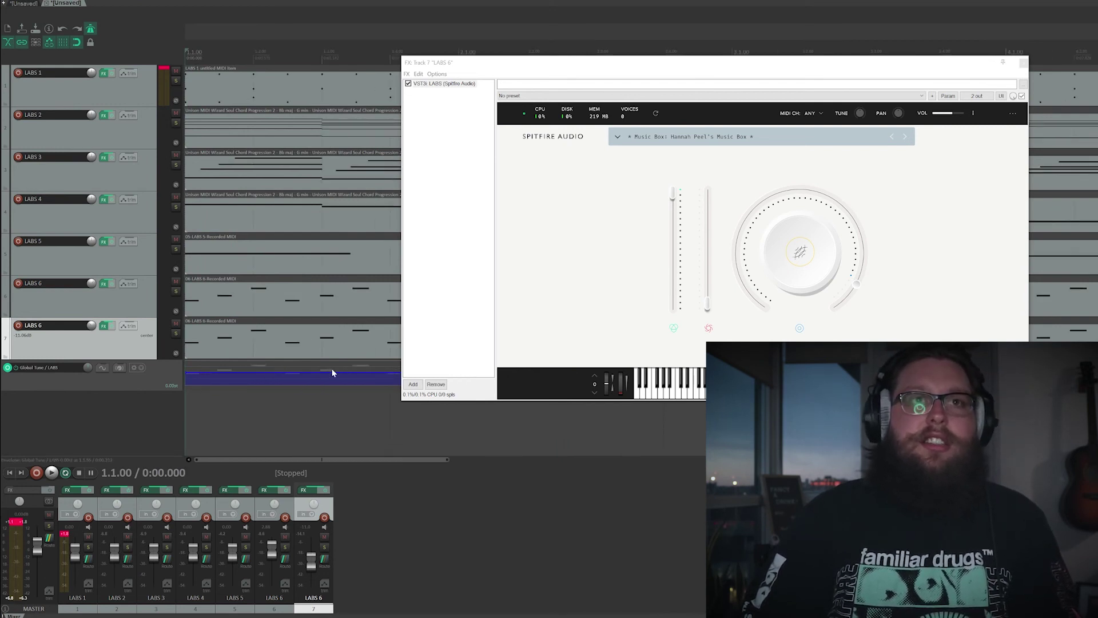
pyautogui.scroll(-4, 326, 370)
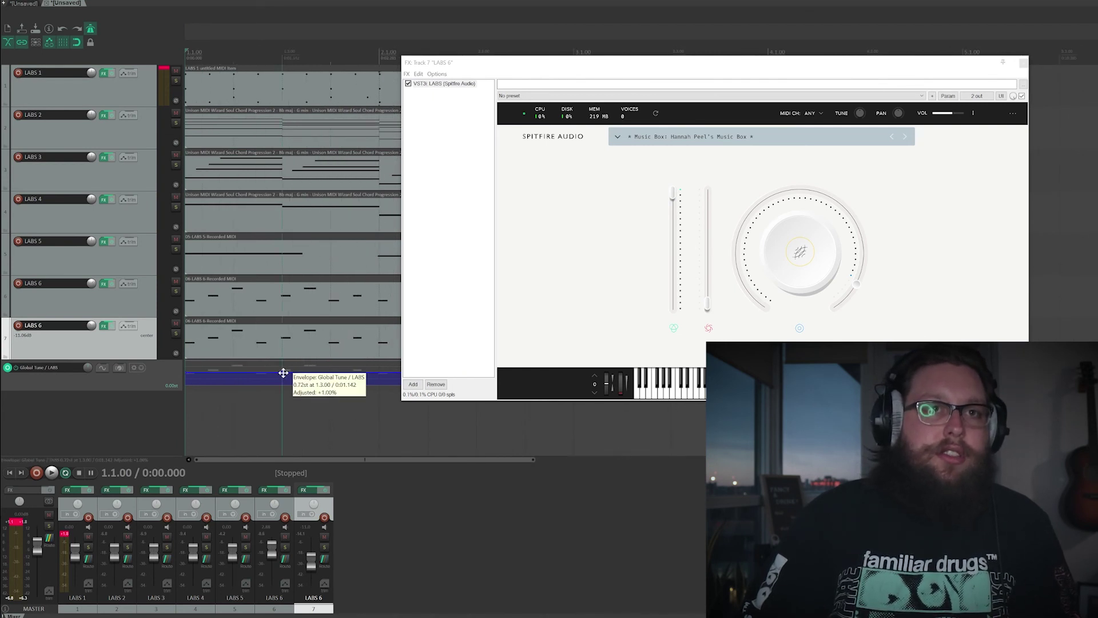
pyautogui.scroll(-2, 355, 386)
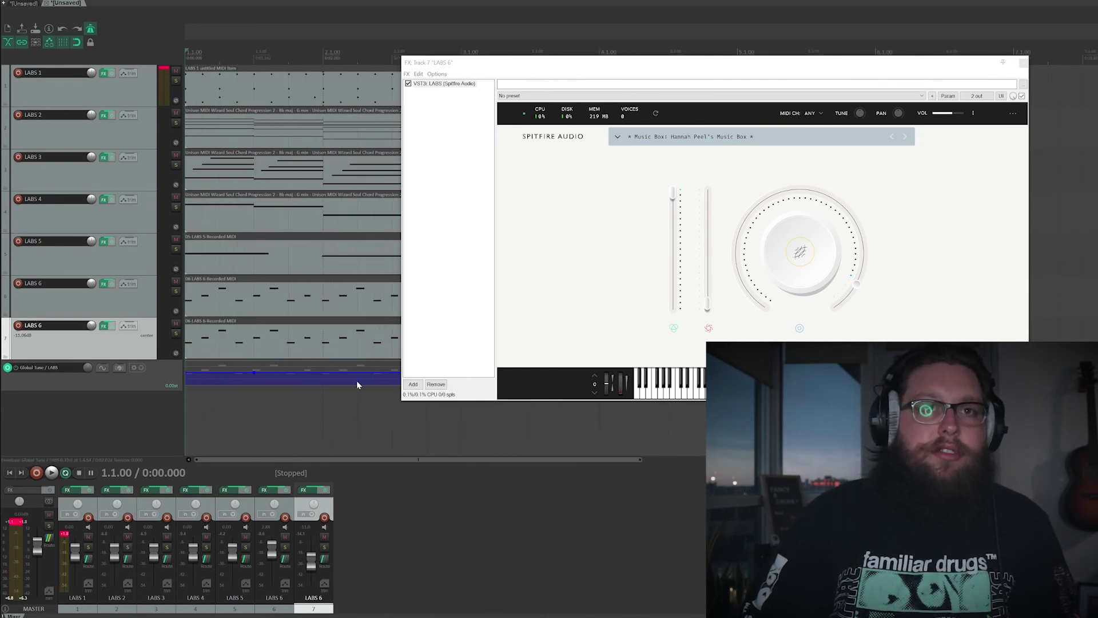
pyautogui.click(323, 376)
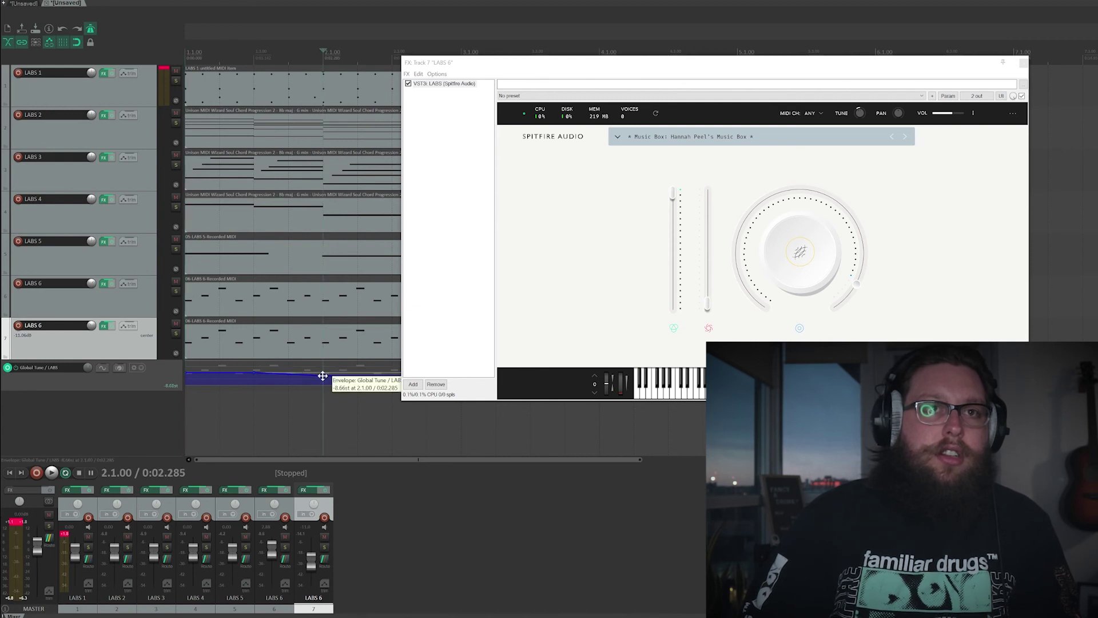
pyautogui.scroll(-3, 360, 381)
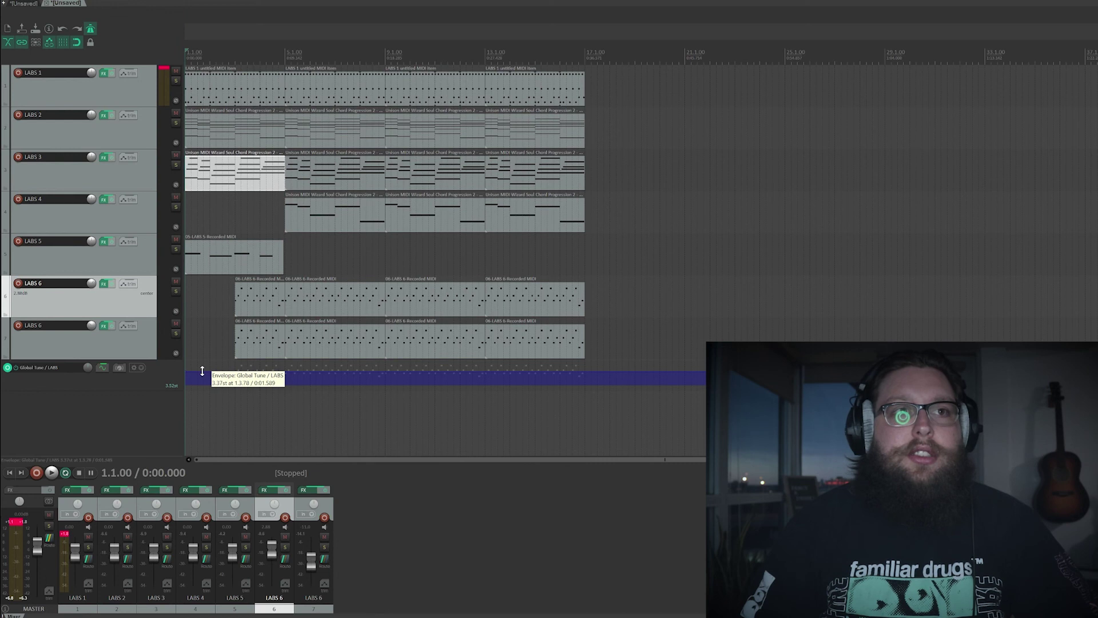
# Step: Adjust the start of the Global Tune envelope and review its parameter modulation settings
pyautogui.moveTo(189, 373); pyautogui.dragTo(186, 373)
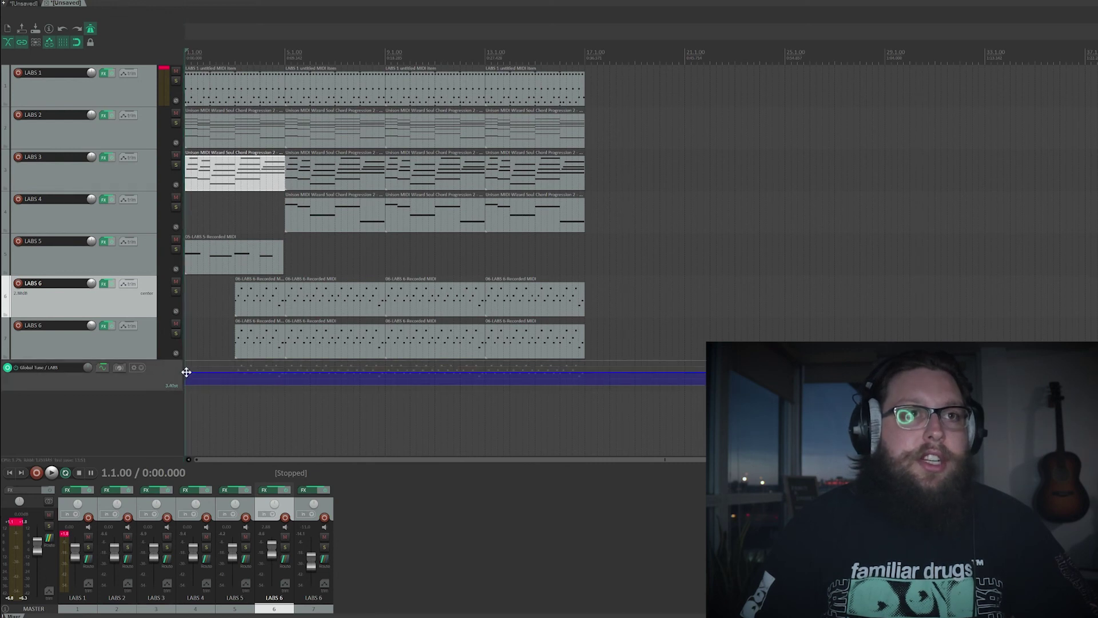
pyautogui.click(102, 368)
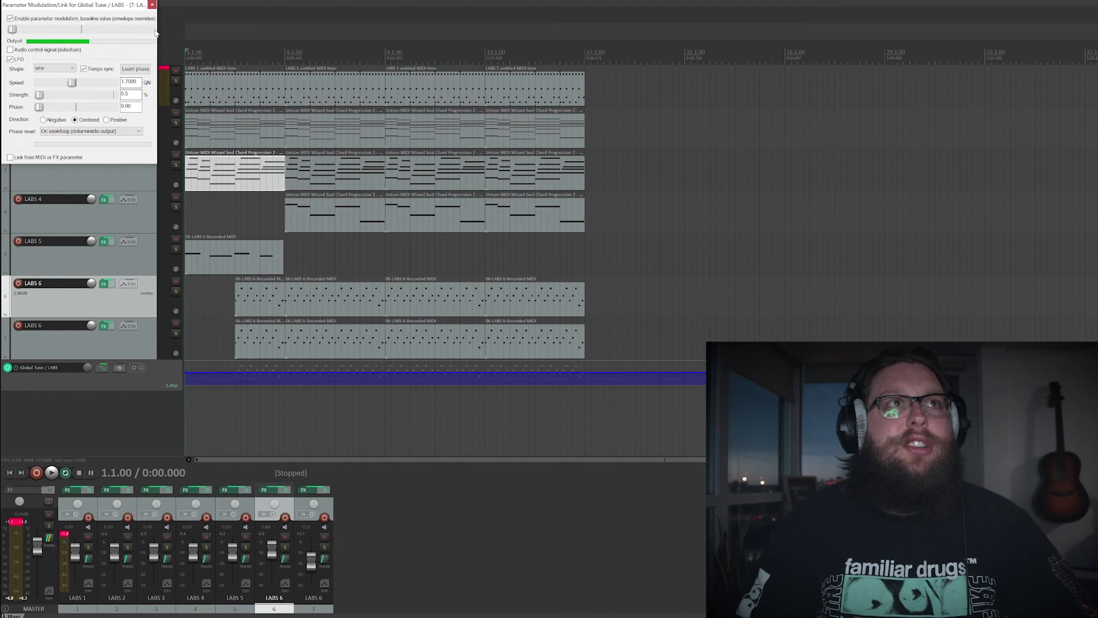
pyautogui.click(151, 5)
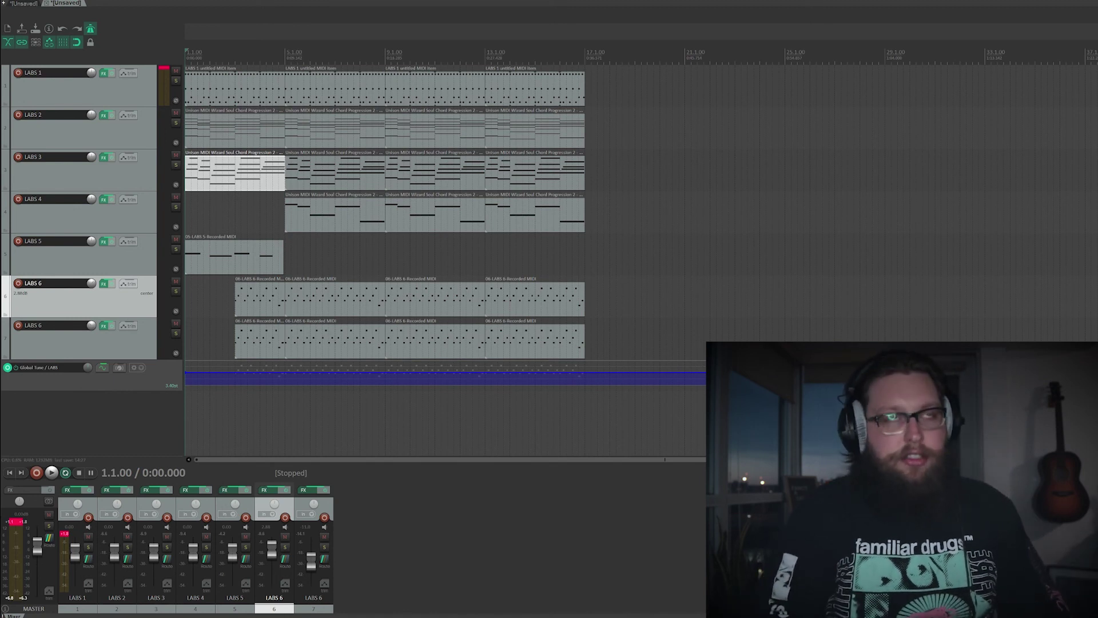
# Step: Play the arrangement, set the Global Tune LFO's strength to 1% while listening, and stop playback
pyautogui.press('space')
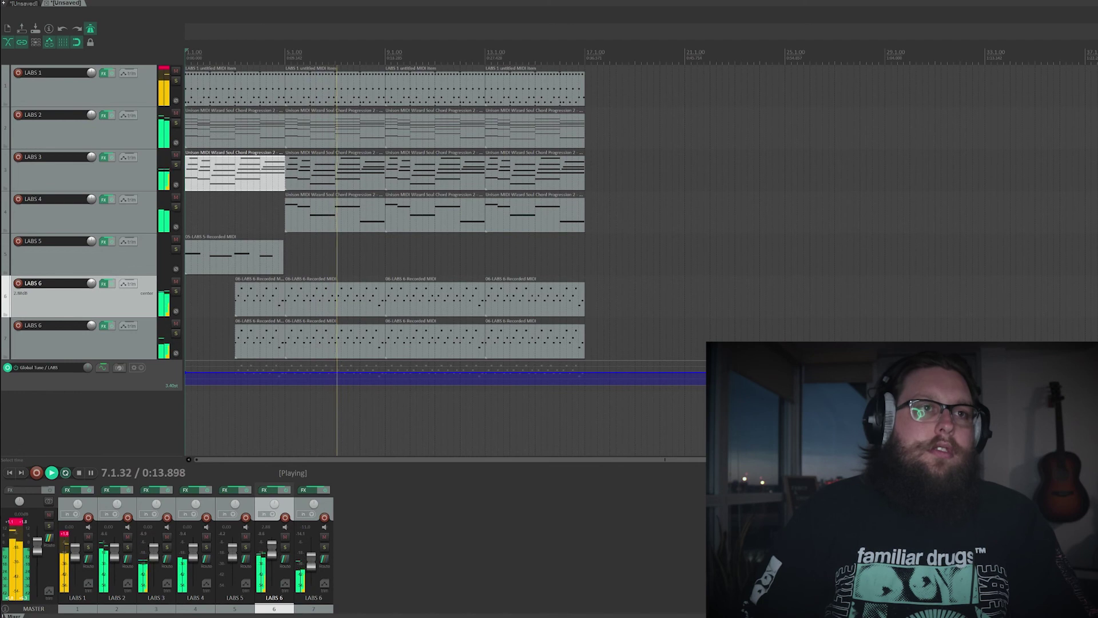
pyautogui.click(103, 367)
pyautogui.doubleClick(131, 94)
pyautogui.write('1')
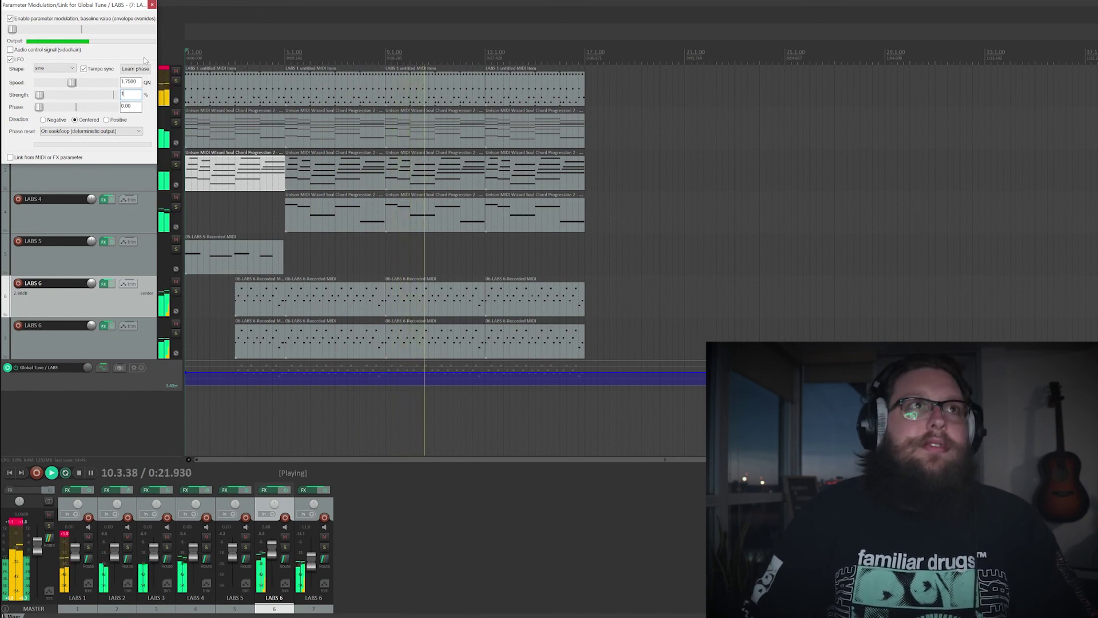
pyautogui.click(153, 5)
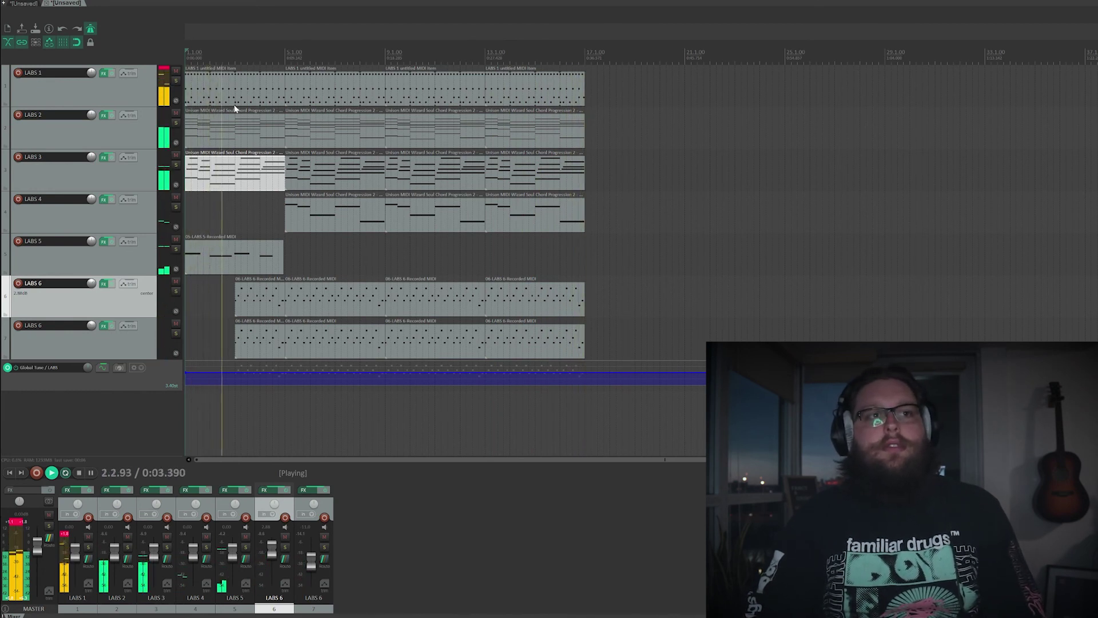
pyautogui.press('space')
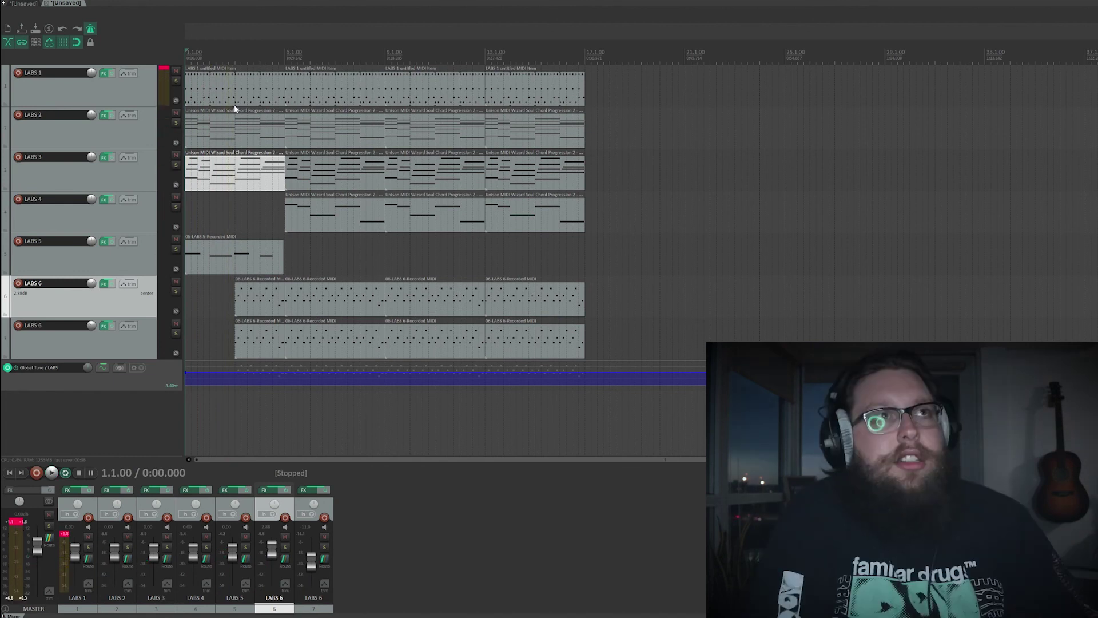